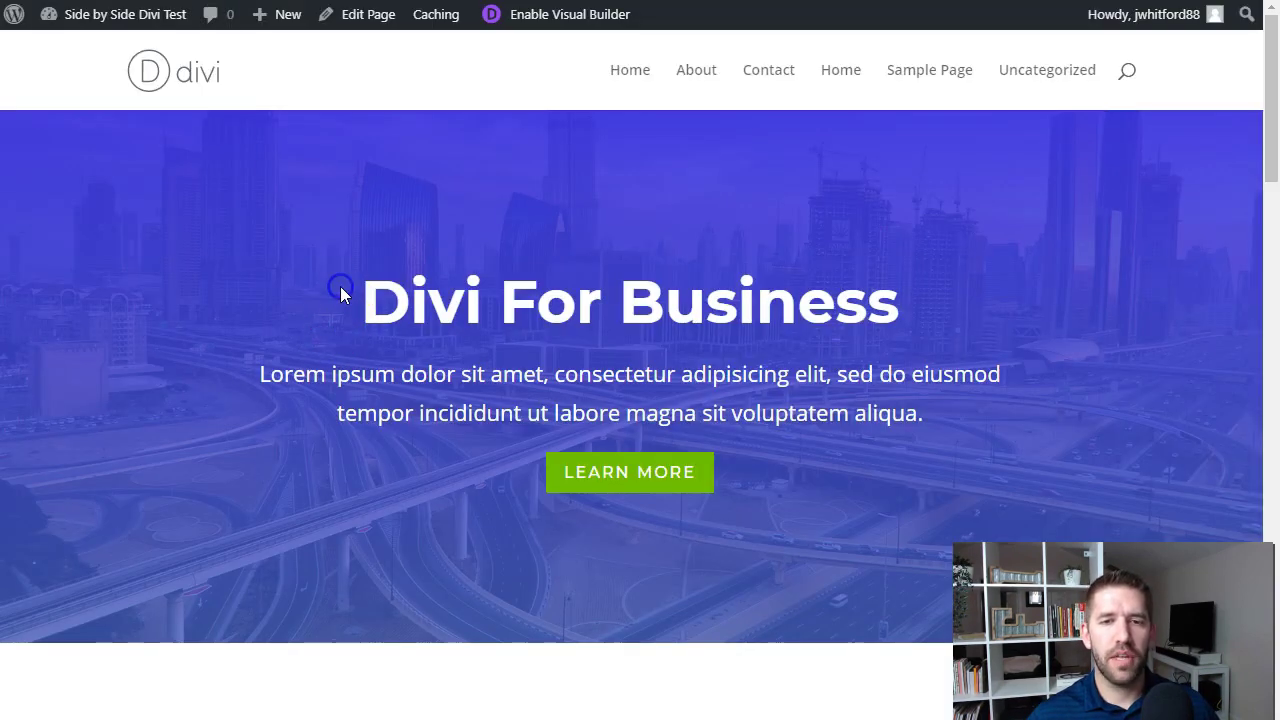
Look through the live Divi site's homepage, About page and Contact page
{"action": "left_click_drag", "start_coordinate": [340, 286], "coordinate": [852, 310]}
{"action": "left_click", "coordinate": [1059, 329]}
{"action": "scroll", "coordinate": [1059, 329], "scroll_direction": "down", "scroll_amount": 5}
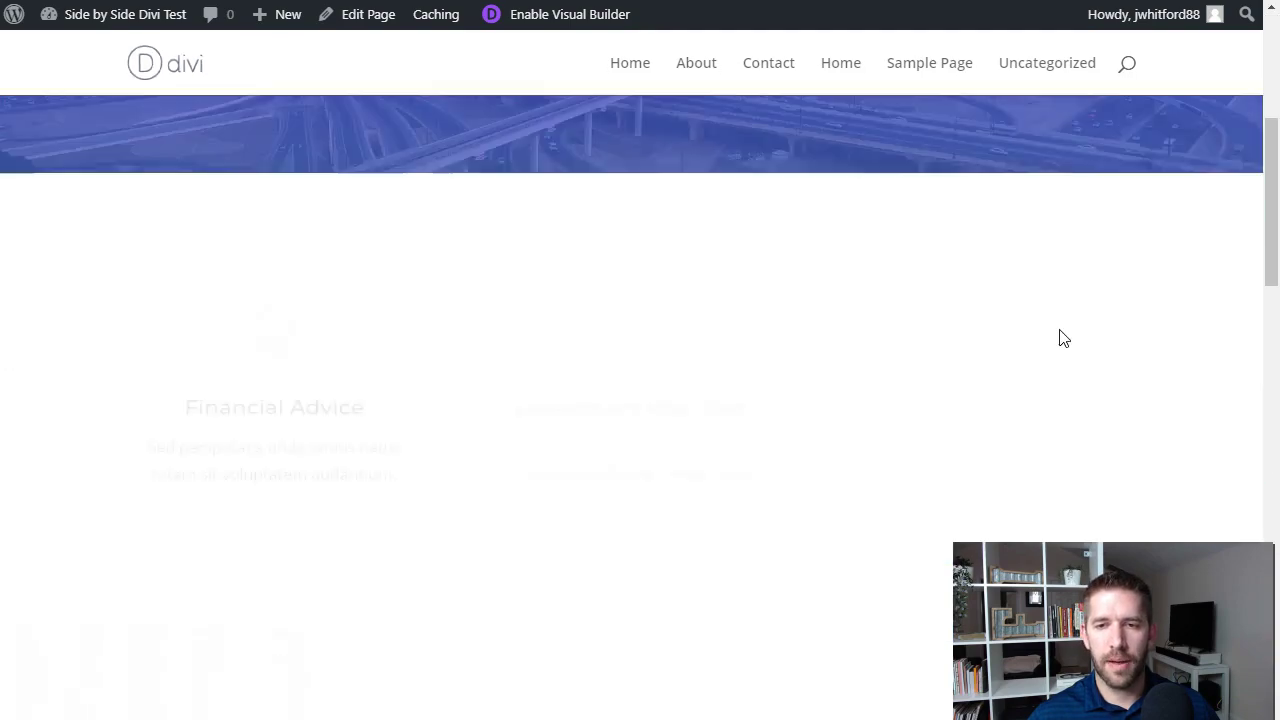
{"action": "scroll", "coordinate": [1060, 335], "scroll_direction": "down", "scroll_amount": 15}
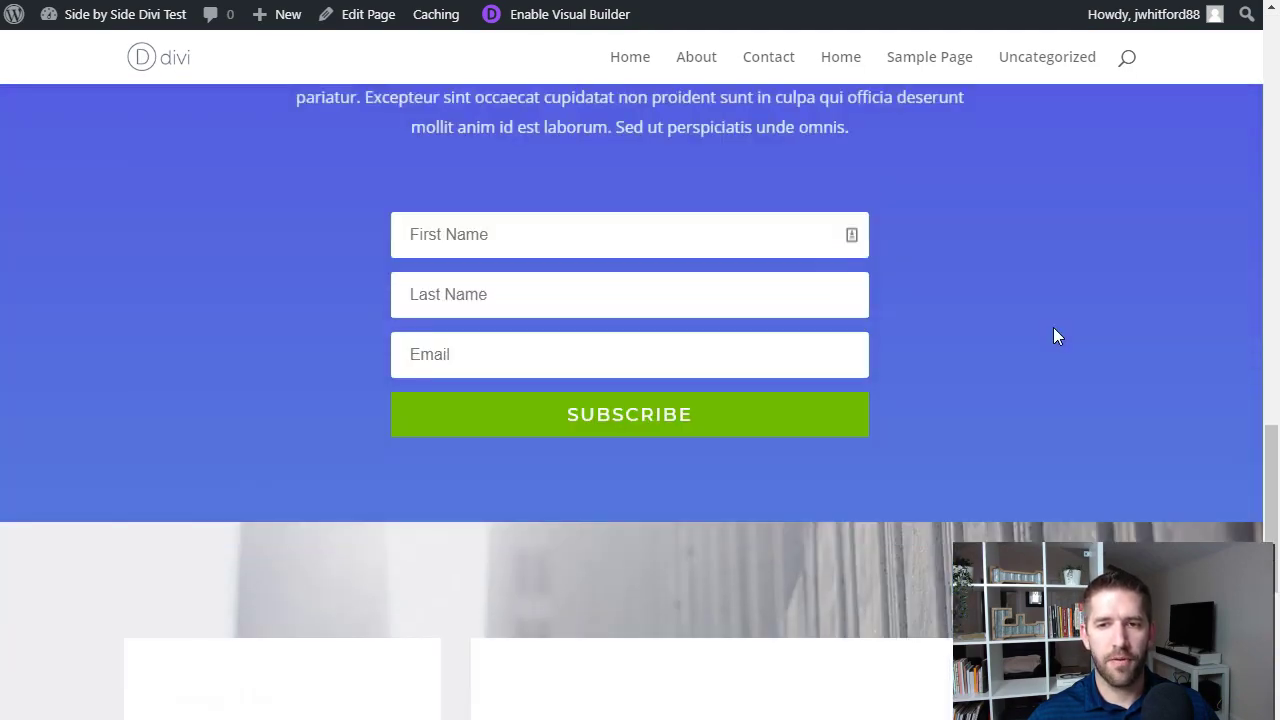
{"action": "scroll", "coordinate": [791, 380], "scroll_direction": "up", "scroll_amount": 20}
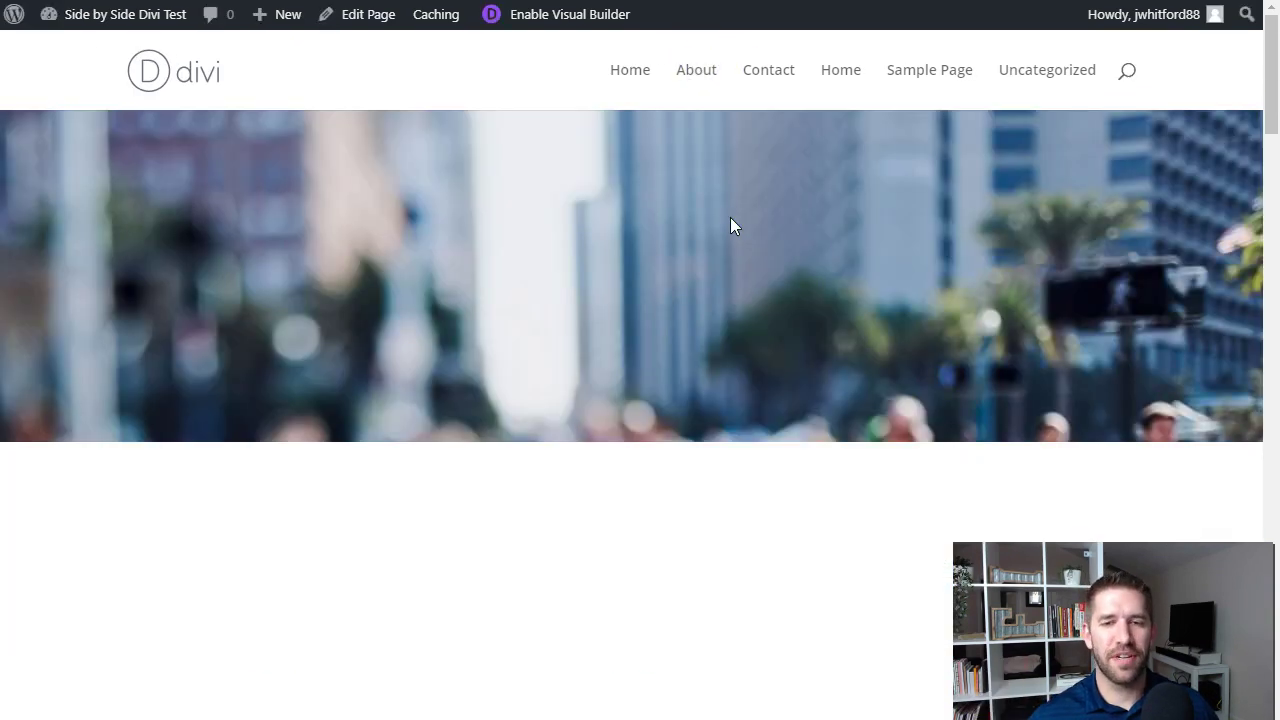
{"action": "scroll", "coordinate": [591, 383], "scroll_direction": "down", "scroll_amount": 10}
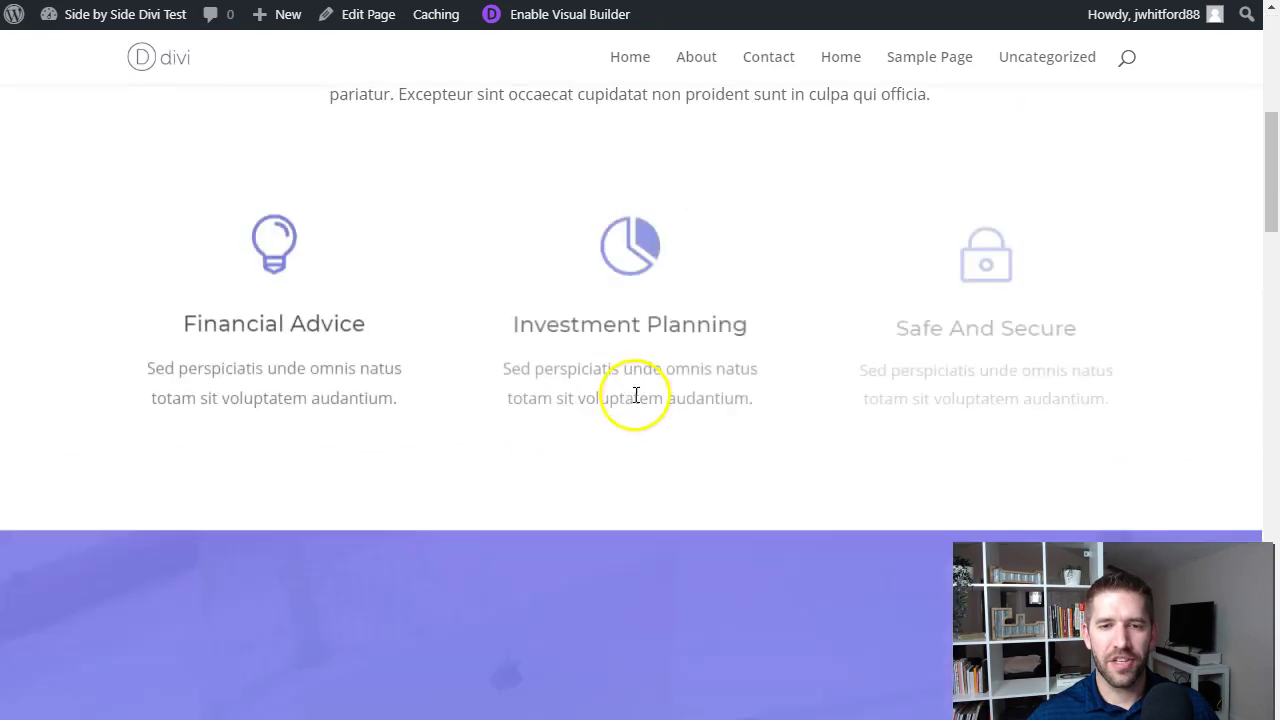
{"action": "scroll", "coordinate": [691, 394], "scroll_direction": "down", "scroll_amount": 10}
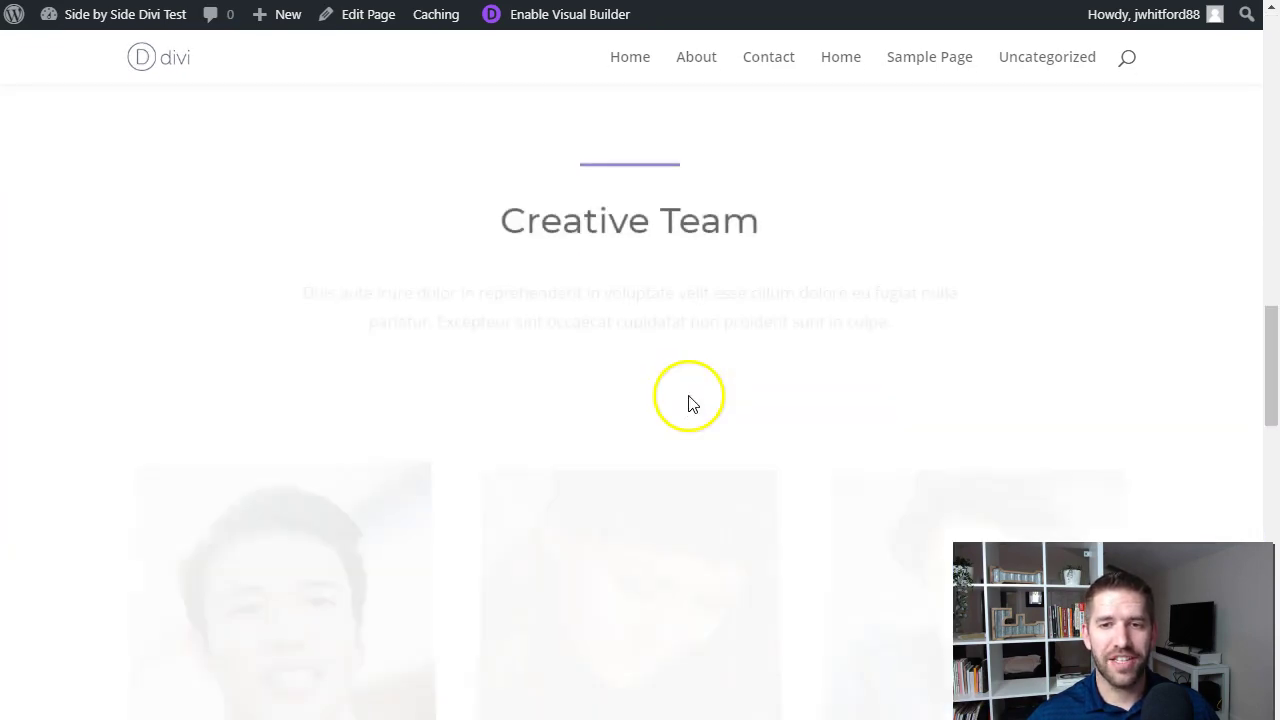
{"action": "scroll", "coordinate": [797, 411], "scroll_direction": "down", "scroll_amount": 5}
{"action": "scroll", "coordinate": [640, 380], "scroll_direction": "down", "scroll_amount": 5}
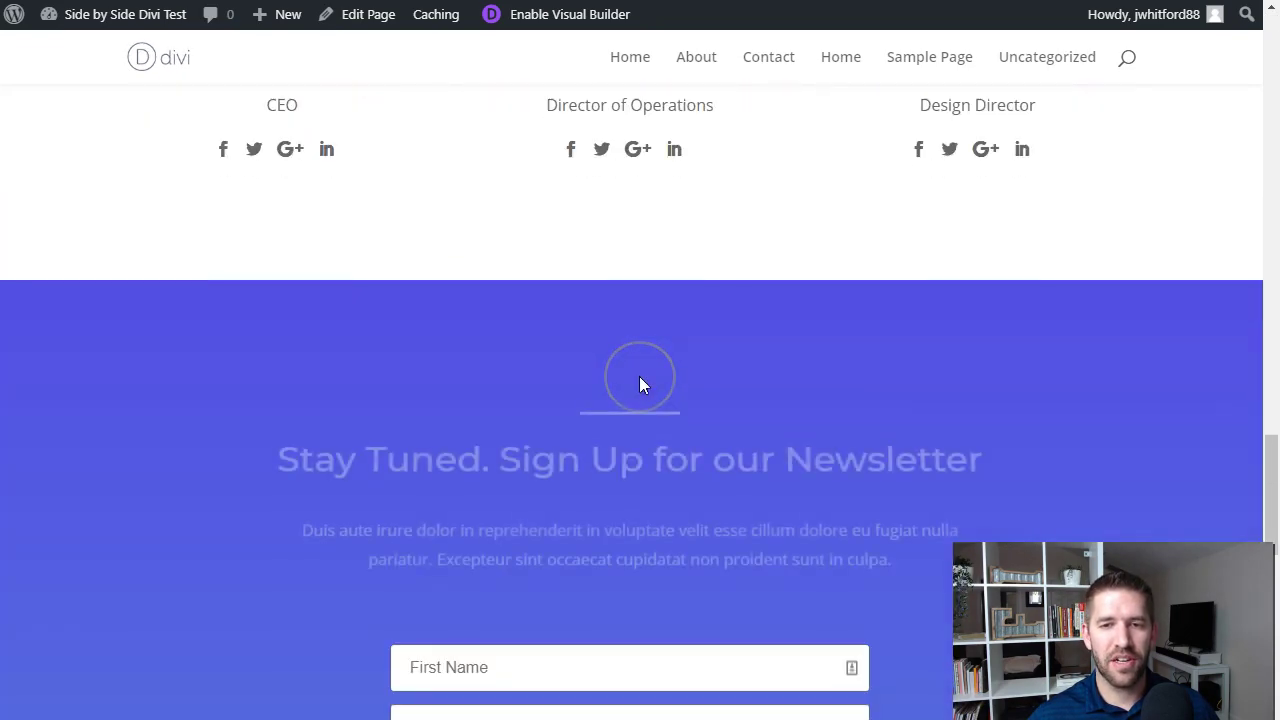
{"action": "scroll", "coordinate": [782, 400], "scroll_direction": "up", "scroll_amount": 20}
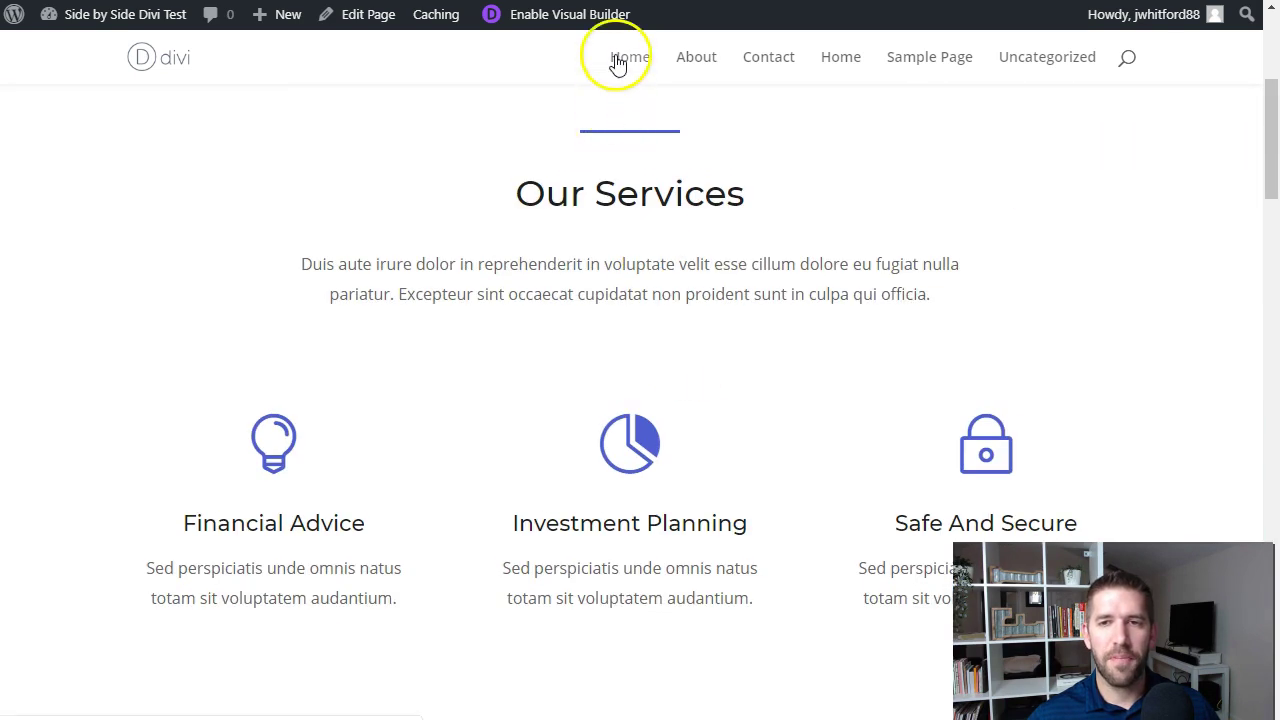
{"action": "left_click", "coordinate": [762, 72]}
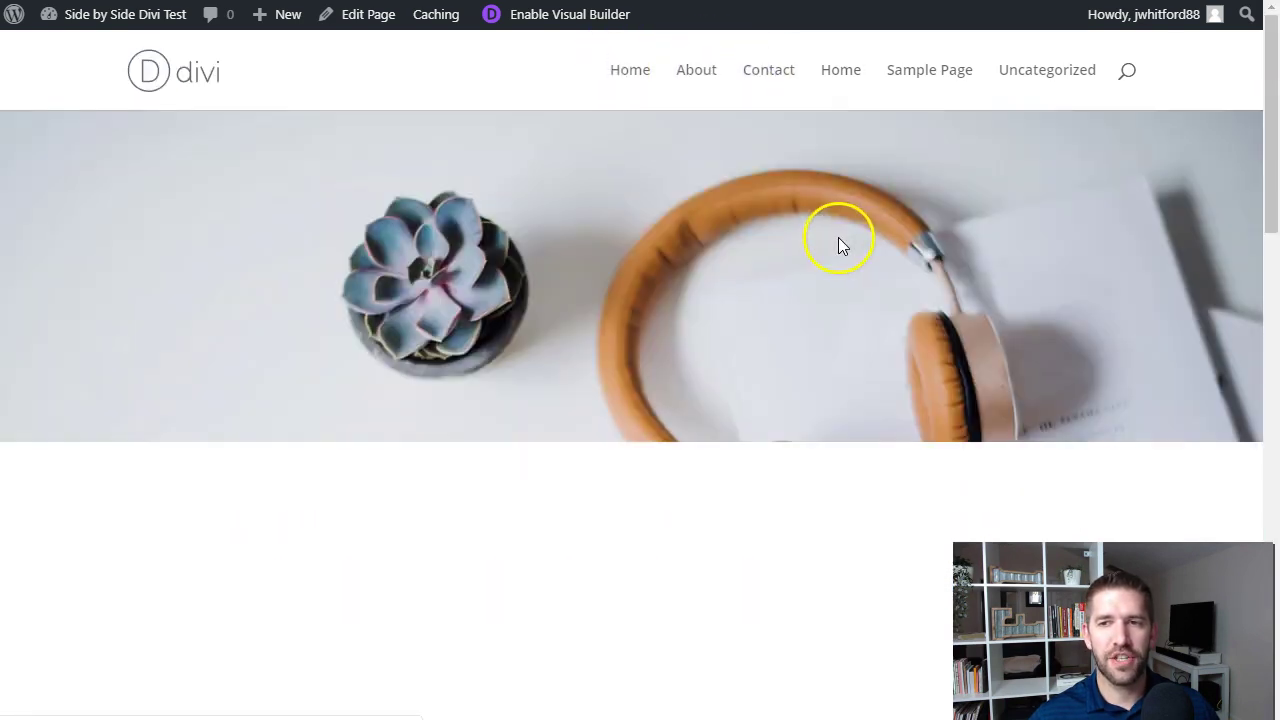
{"action": "scroll", "coordinate": [557, 409], "scroll_direction": "down", "scroll_amount": 10}
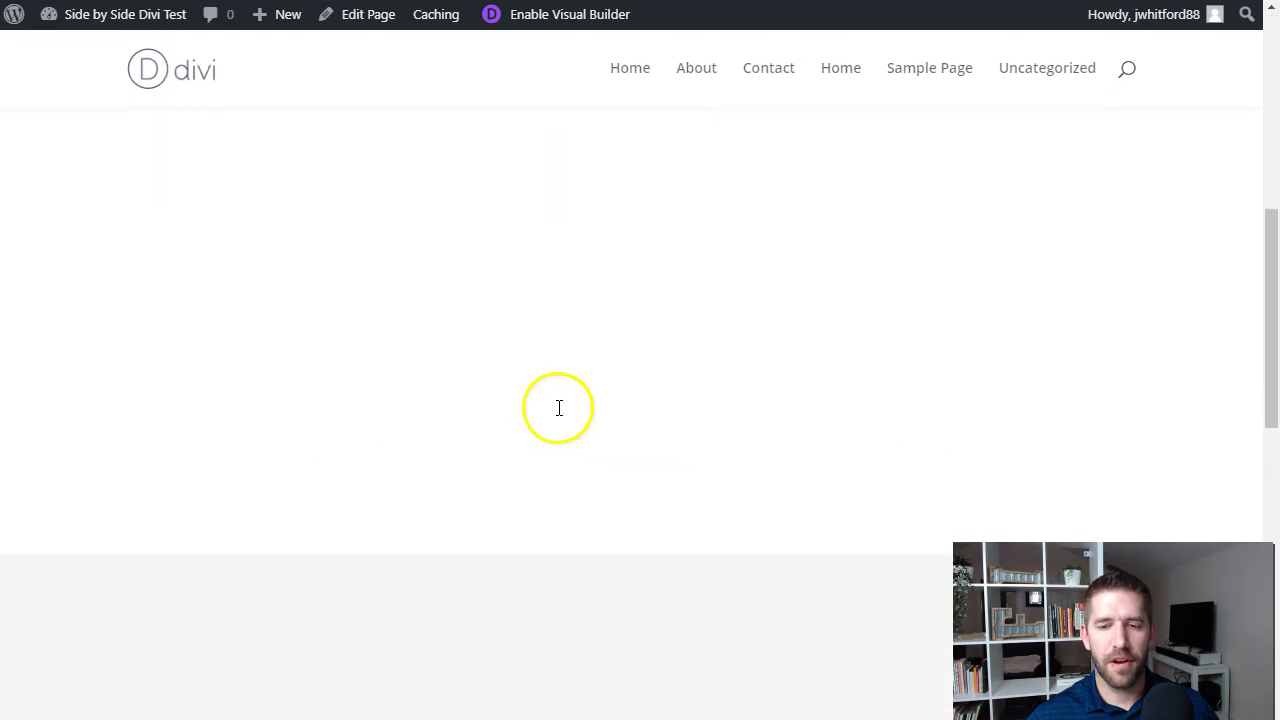
{"action": "scroll", "coordinate": [791, 414], "scroll_direction": "up", "scroll_amount": 10}
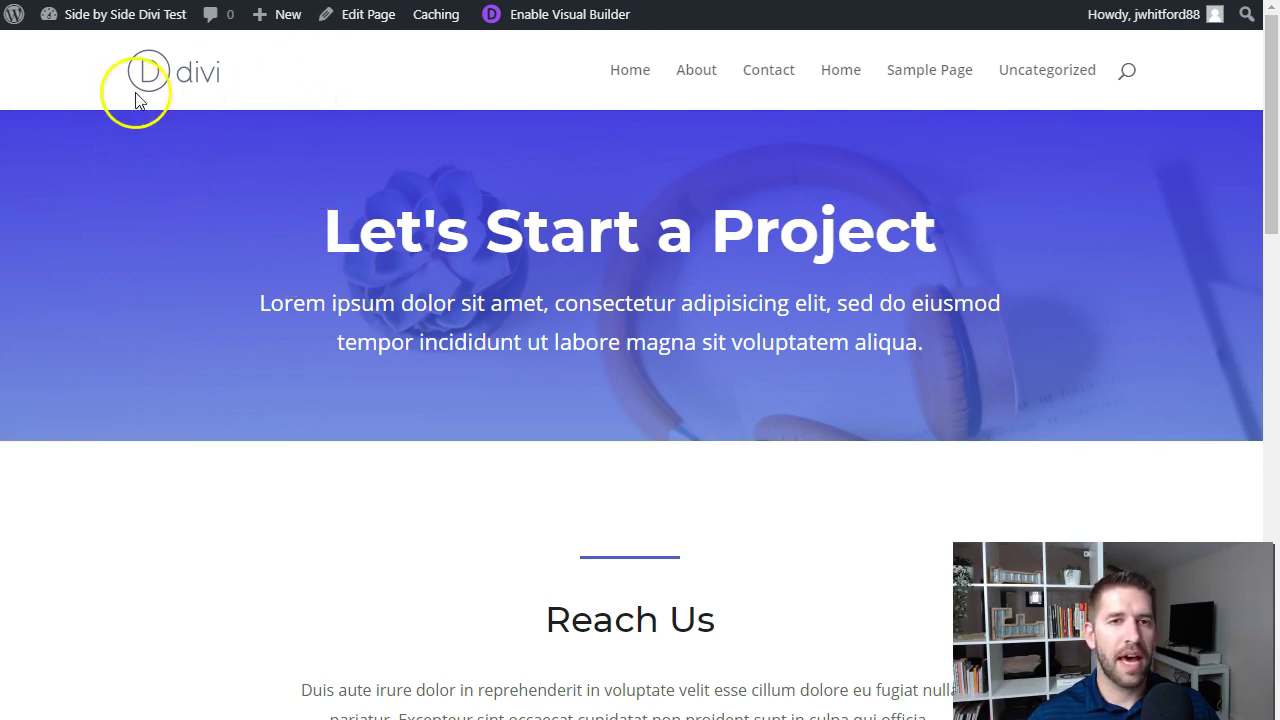
Go to the live site's WordPress dashboard and open the page for adding new plugins
{"action": "mouse_move", "coordinate": [143, 20]}
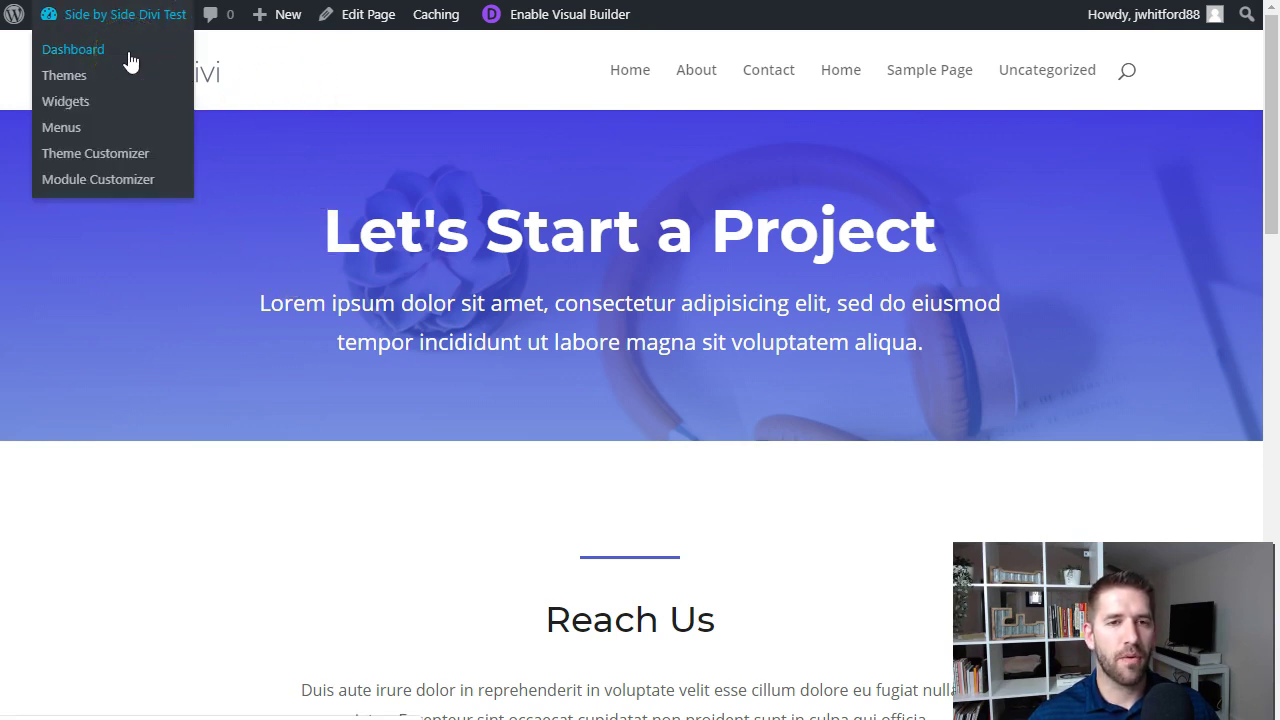
{"action": "left_click", "coordinate": [130, 62]}
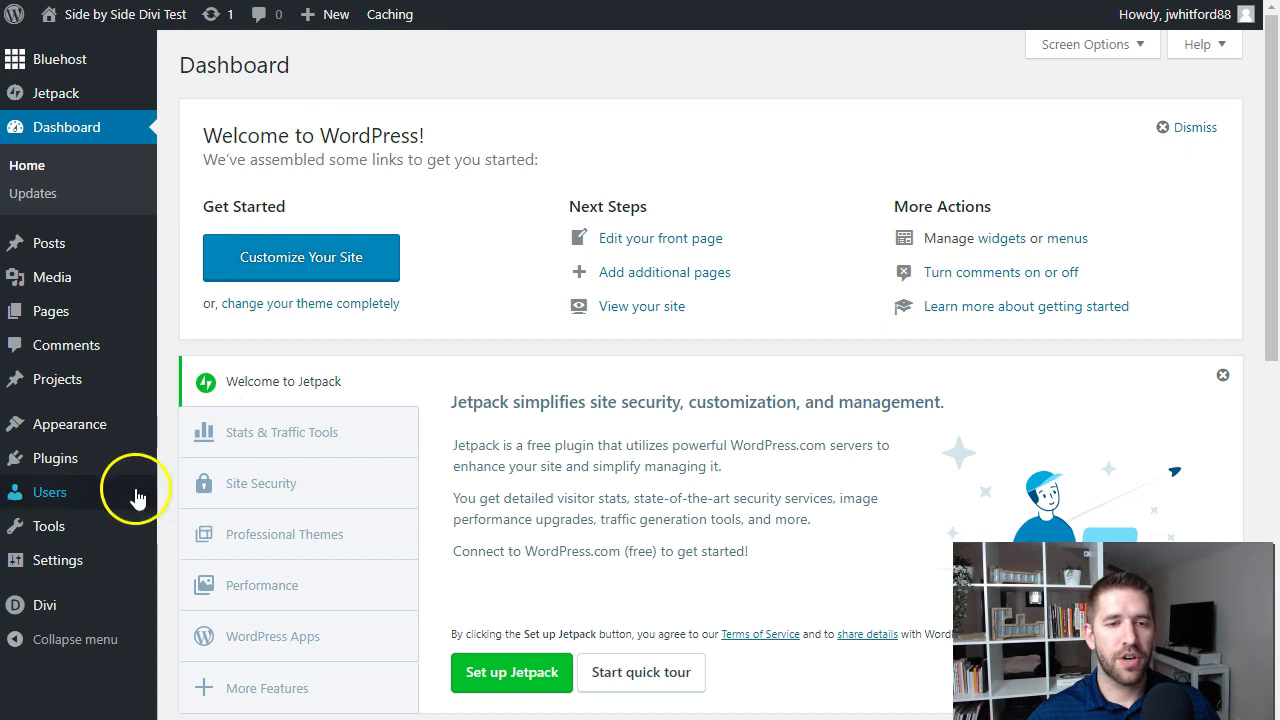
{"action": "mouse_move", "coordinate": [60, 458]}
{"action": "left_click", "coordinate": [193, 494]}
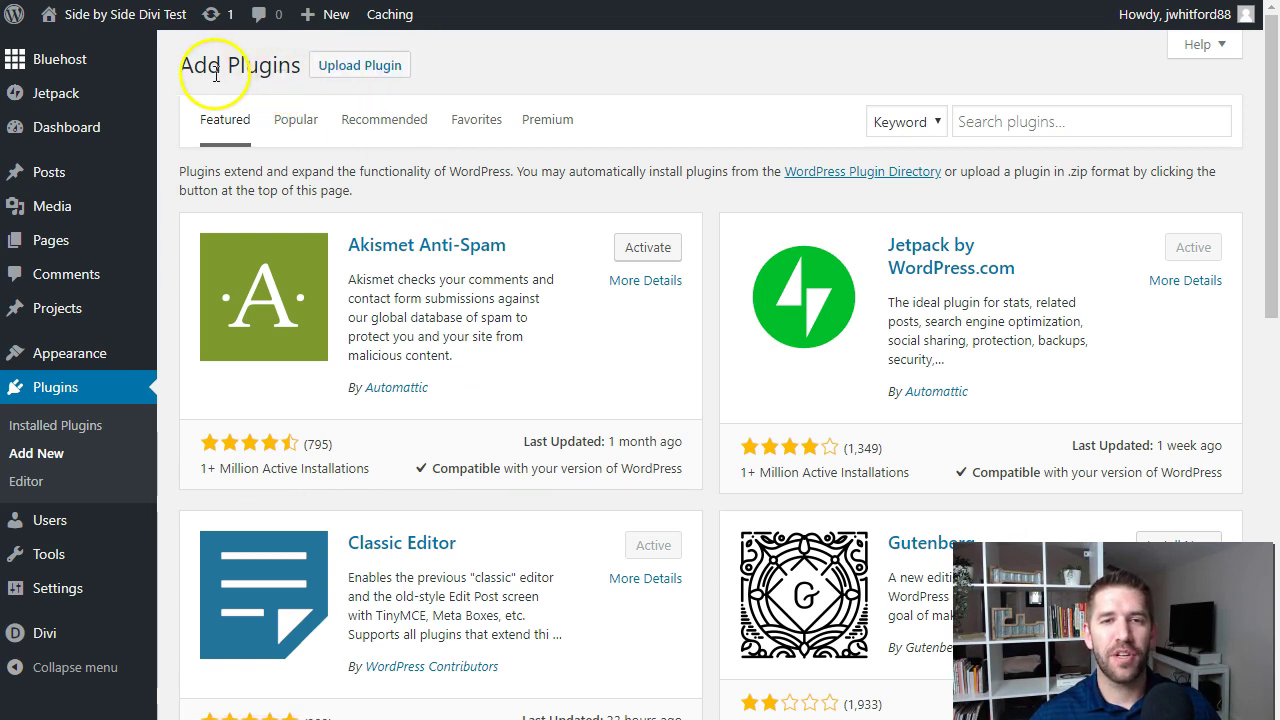
Search the plugin directory for "all in one wp migration", then install and activate the All-in-One WP Migration plugin
{"action": "left_click", "coordinate": [989, 119]}
{"action": "key", "text": "Down"}
{"action": "key", "text": "Down"}
{"action": "type", "text": "al"}
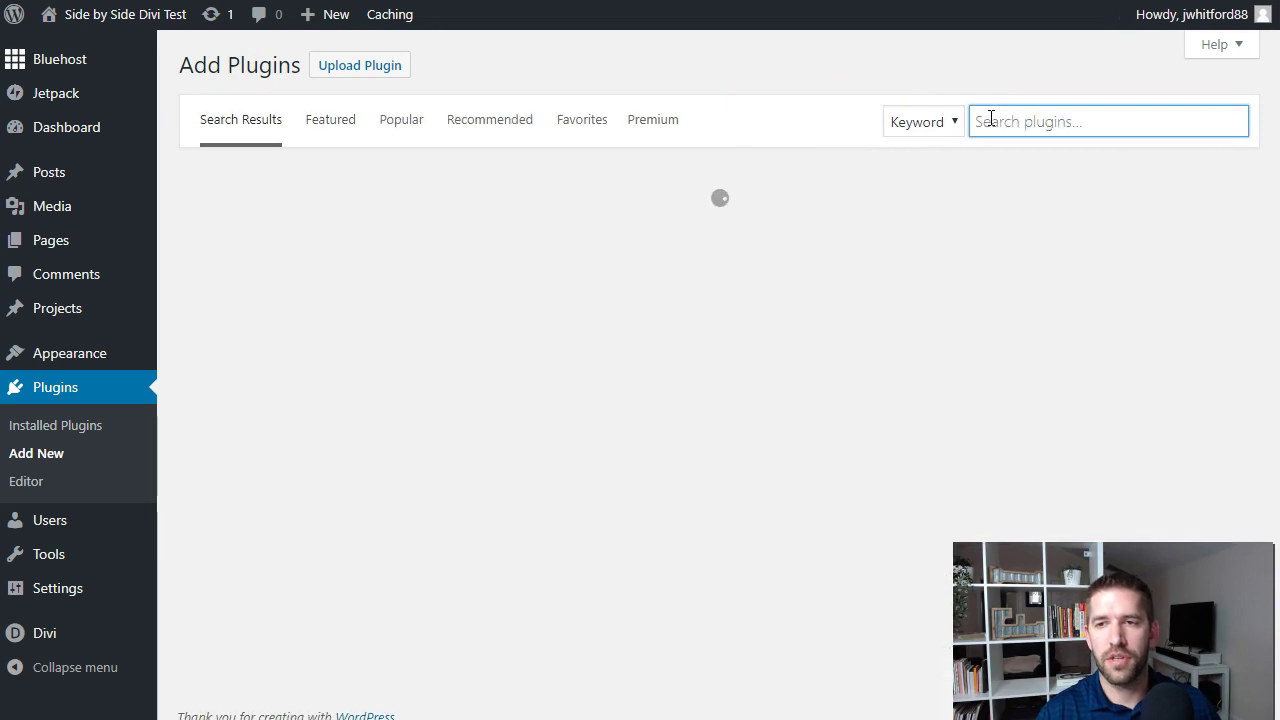
{"action": "type", "text": "l in one wp migration"}
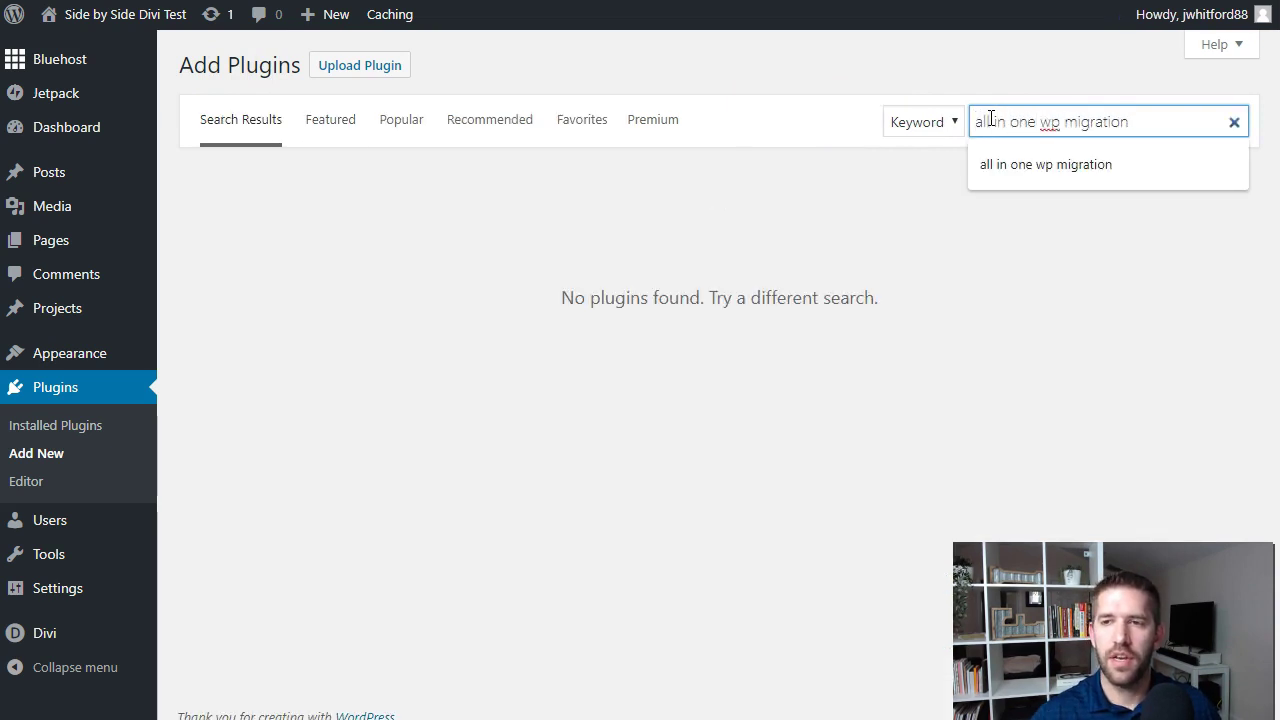
{"action": "key", "text": "Return"}
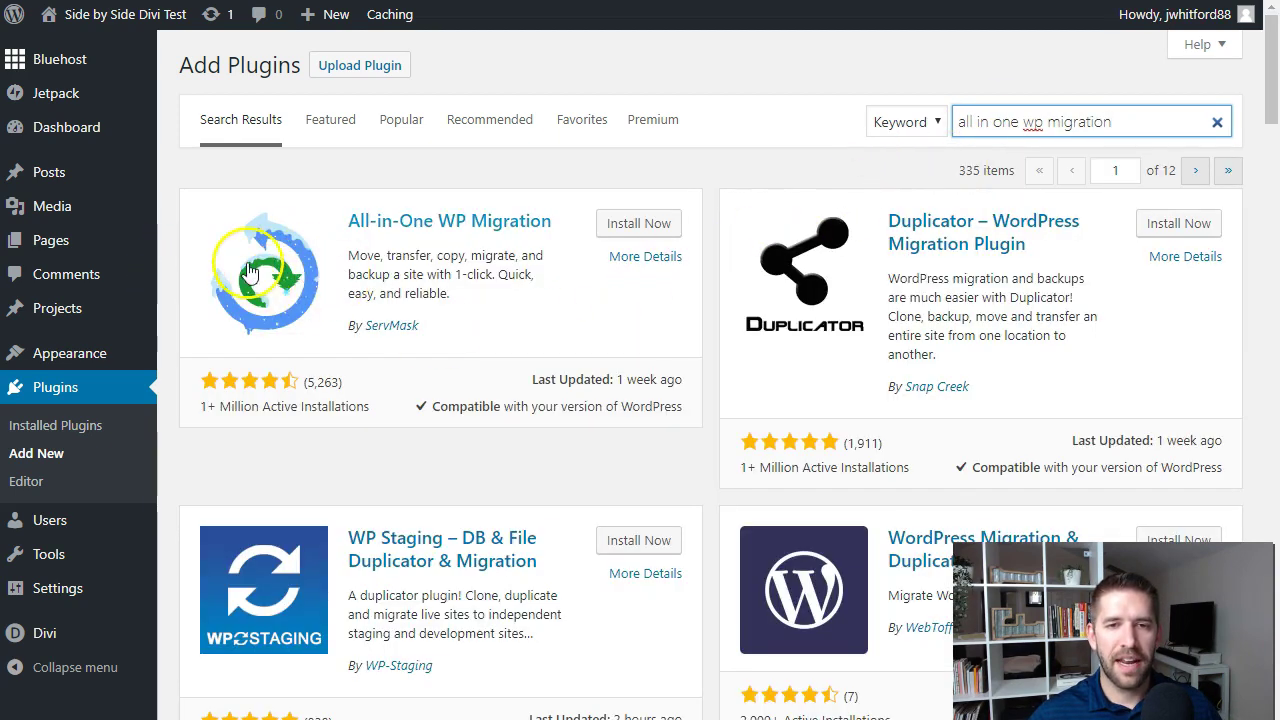
{"action": "left_click", "coordinate": [634, 226]}
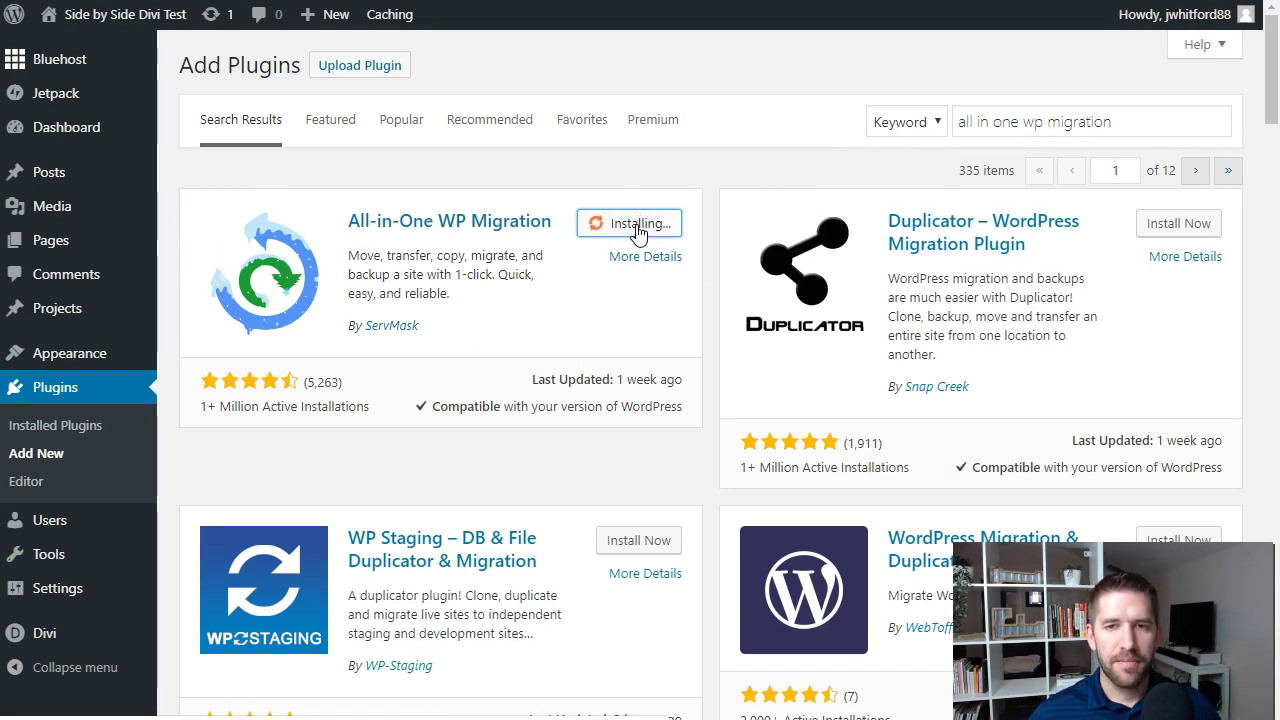
{"action": "left_click", "coordinate": [636, 224]}
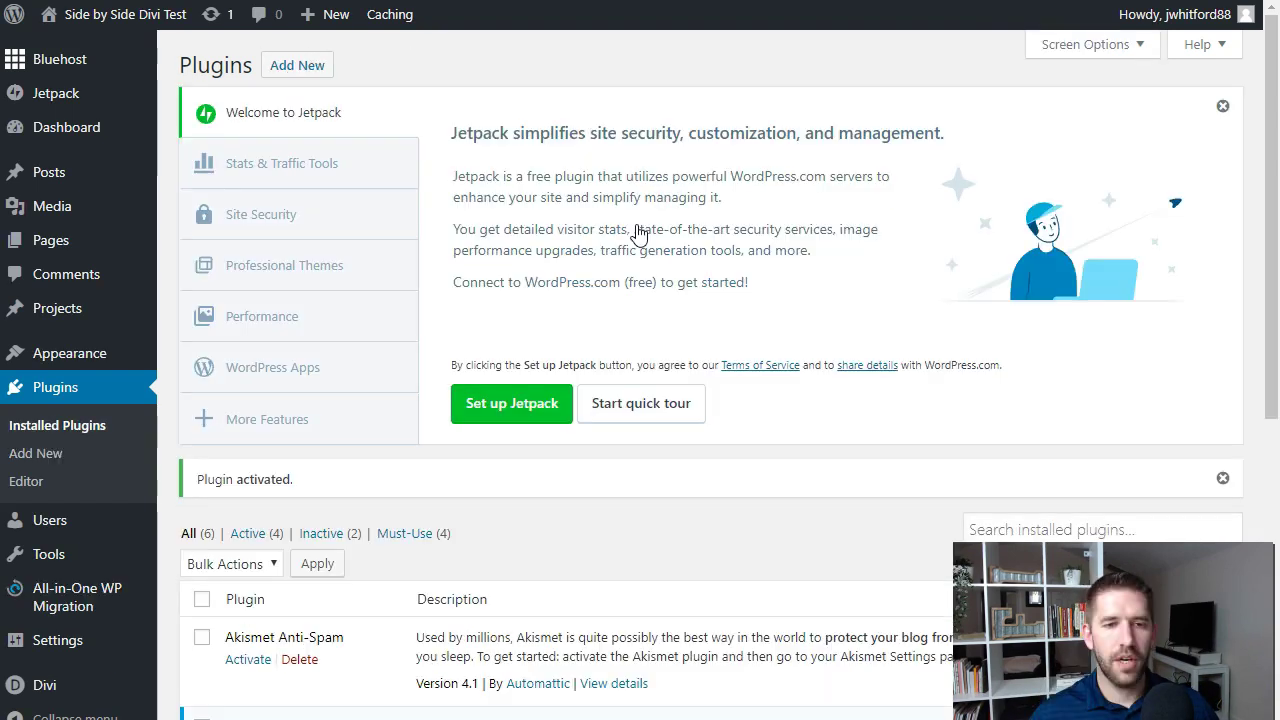
Export the site to a file with All-in-One WP Migration and save the WPRESS archive on the Desktop
{"action": "mouse_move", "coordinate": [40, 596]}
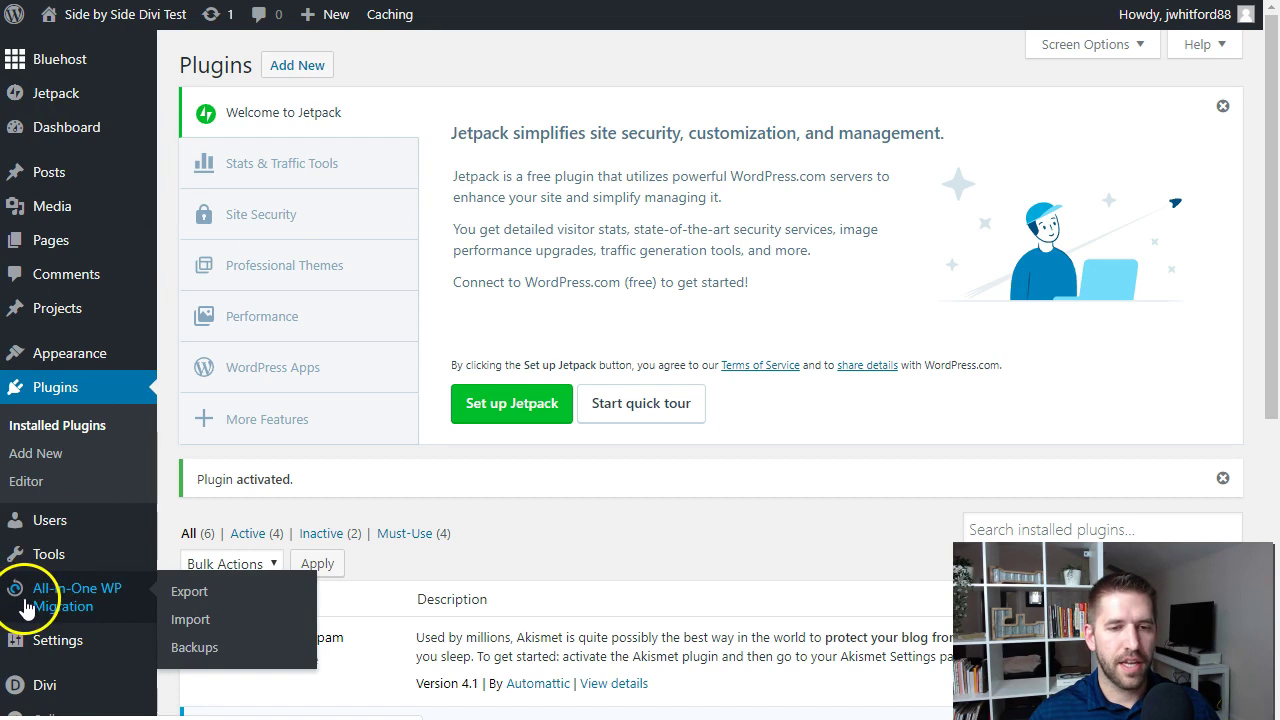
{"action": "left_click", "coordinate": [201, 595]}
{"action": "left_click", "coordinate": [330, 272]}
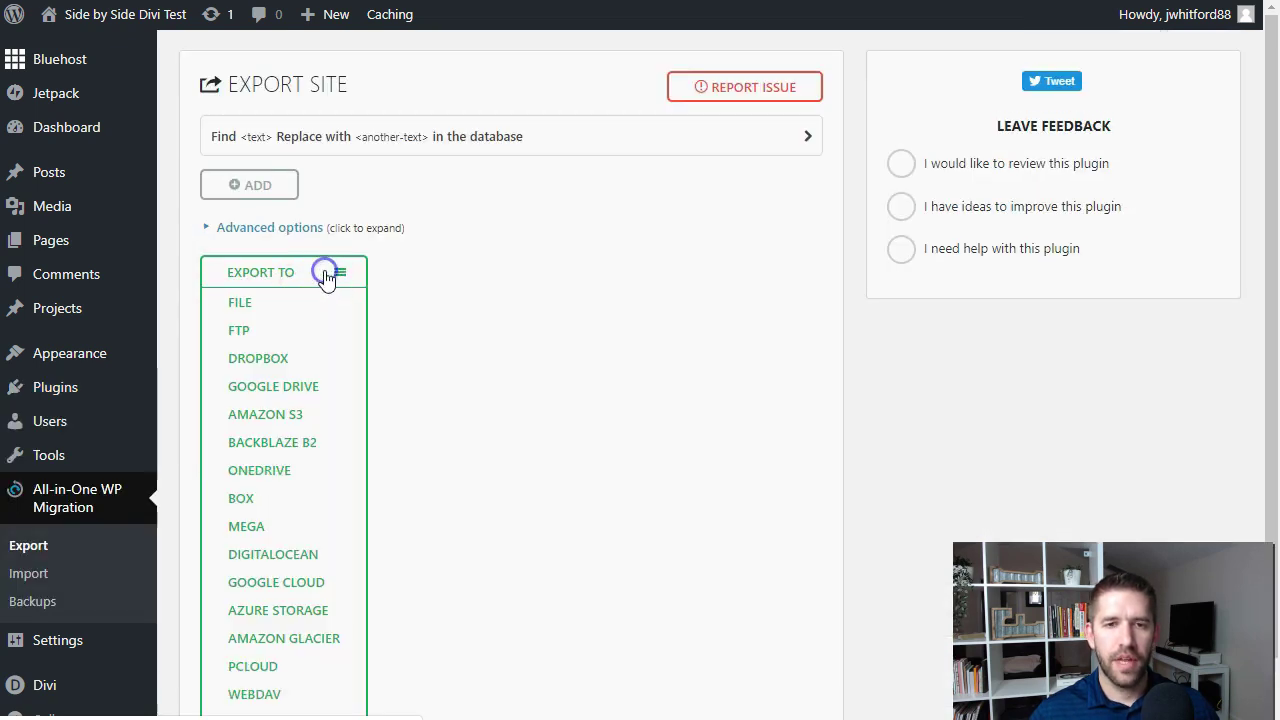
{"action": "left_click", "coordinate": [264, 314]}
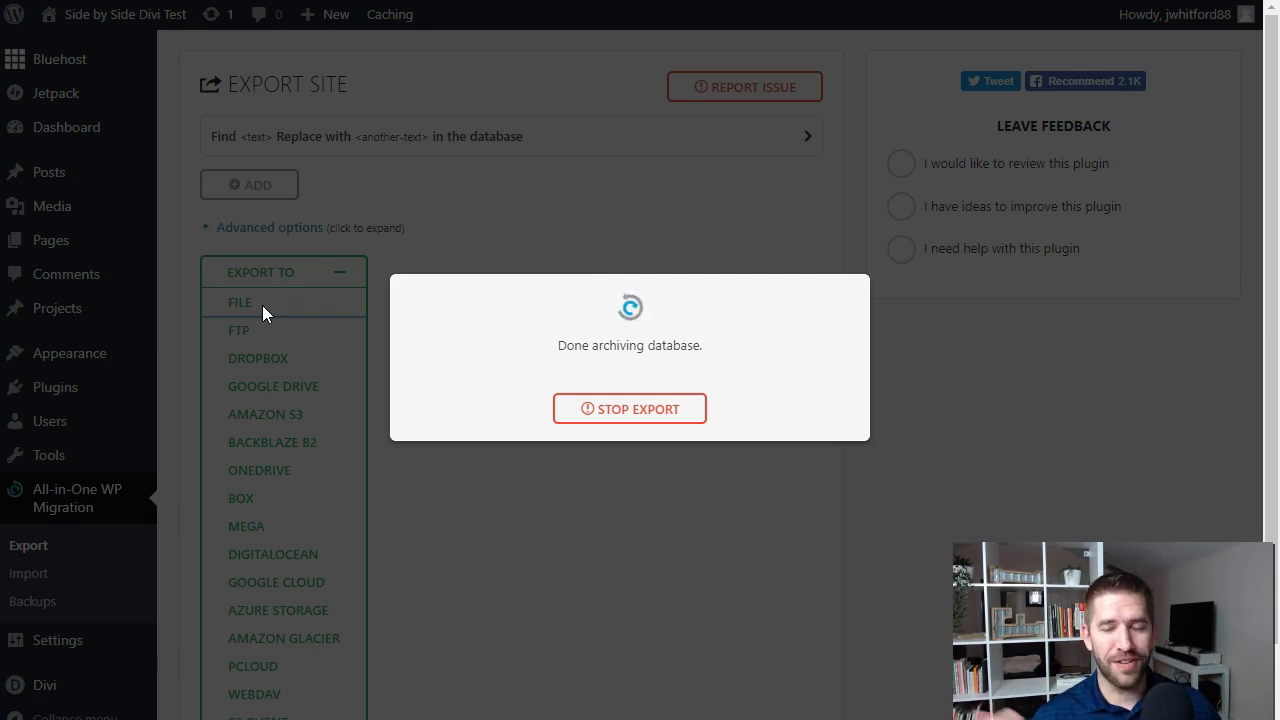
{"action": "left_click", "coordinate": [669, 357]}
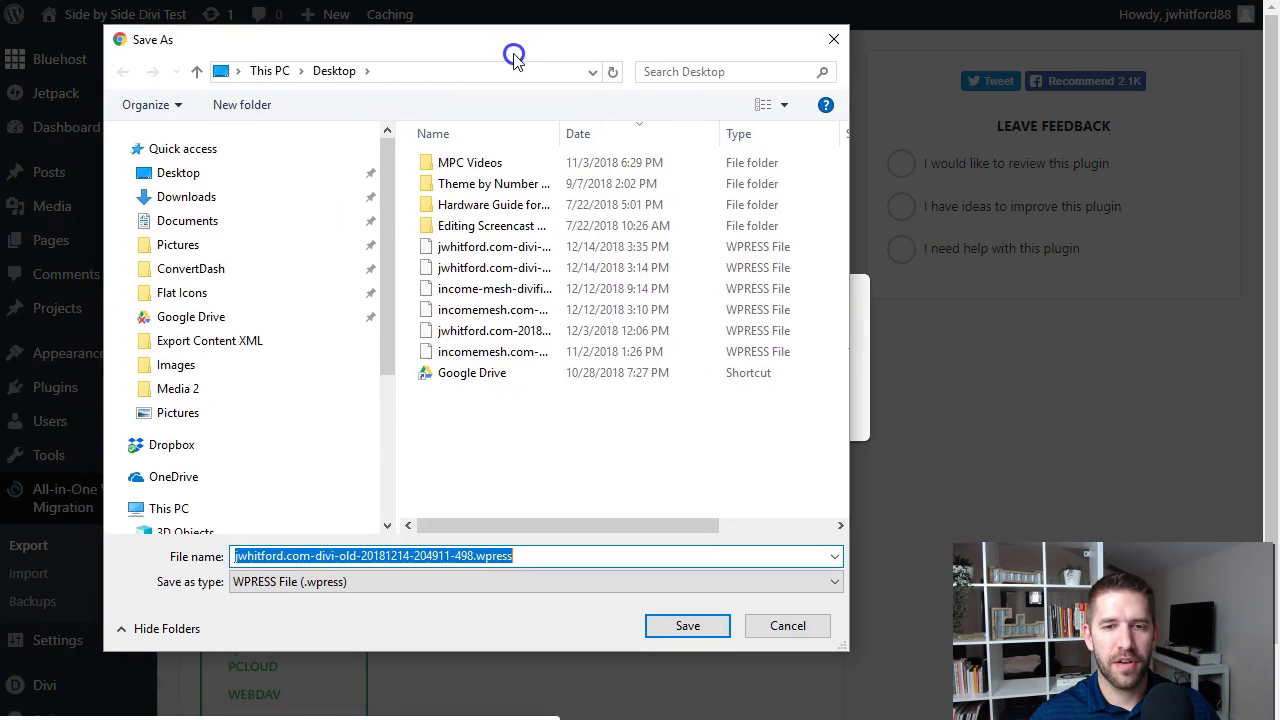
{"action": "left_click_drag", "start_coordinate": [411, 208], "coordinate": [514, 52]}
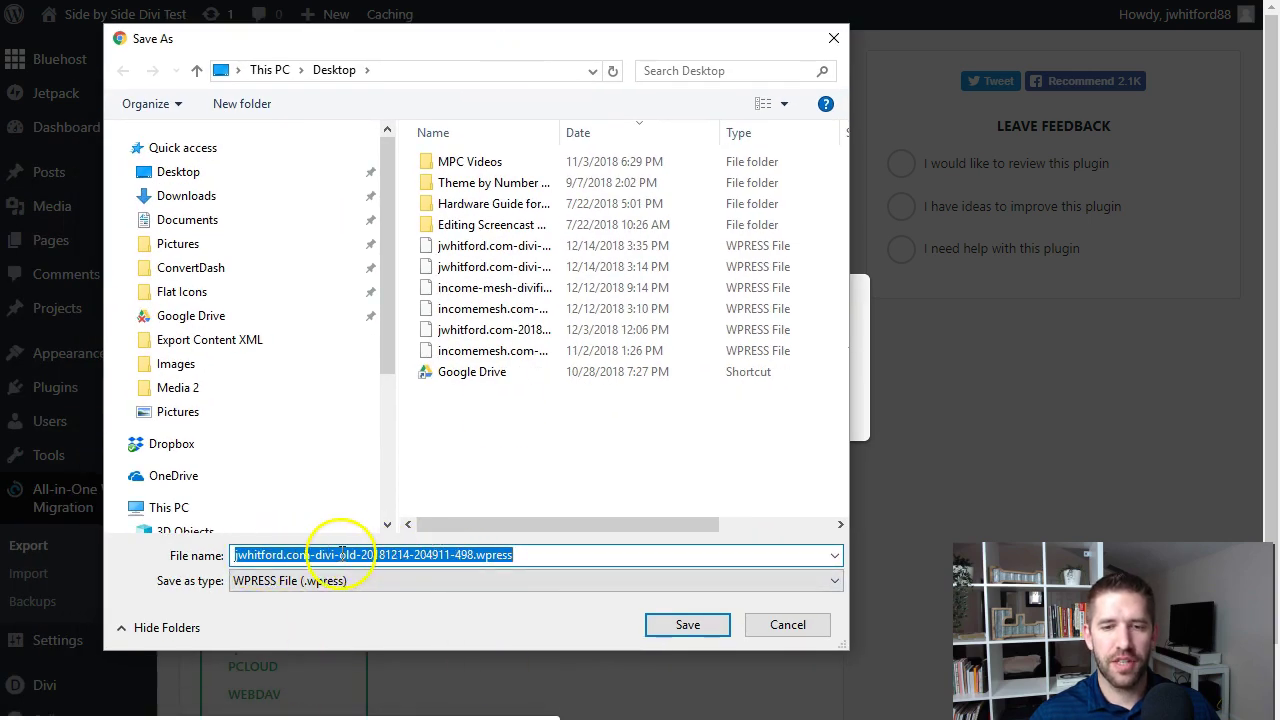
{"action": "left_click", "coordinate": [686, 624]}
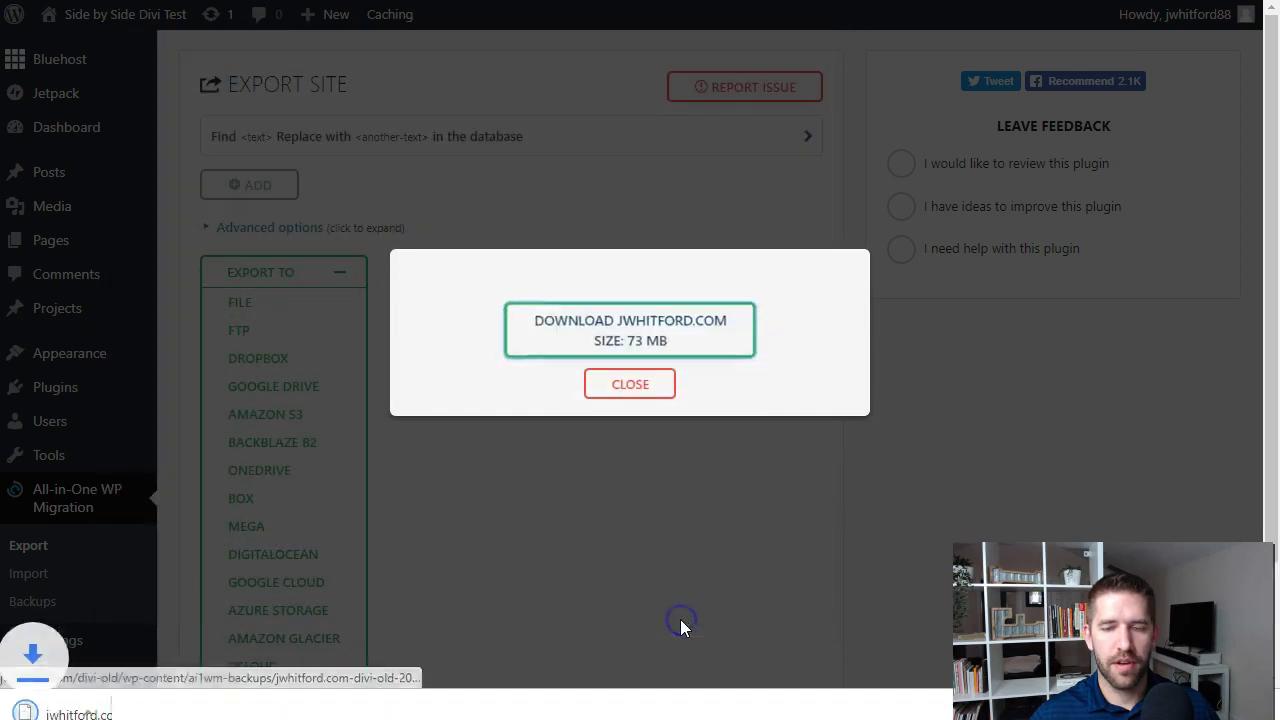
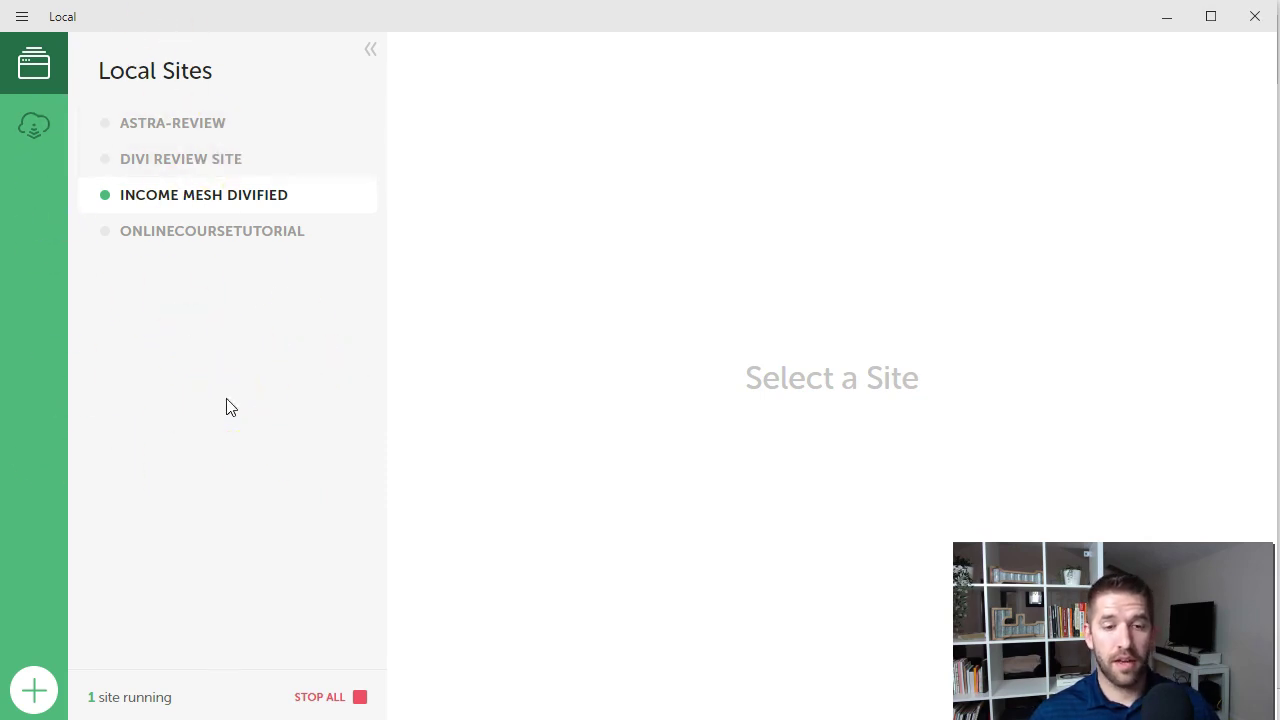
Switch to Local and set up a new site named "Client A - Rebuild" with the Preferred environment
{"action": "left_click", "coordinate": [30, 692]}
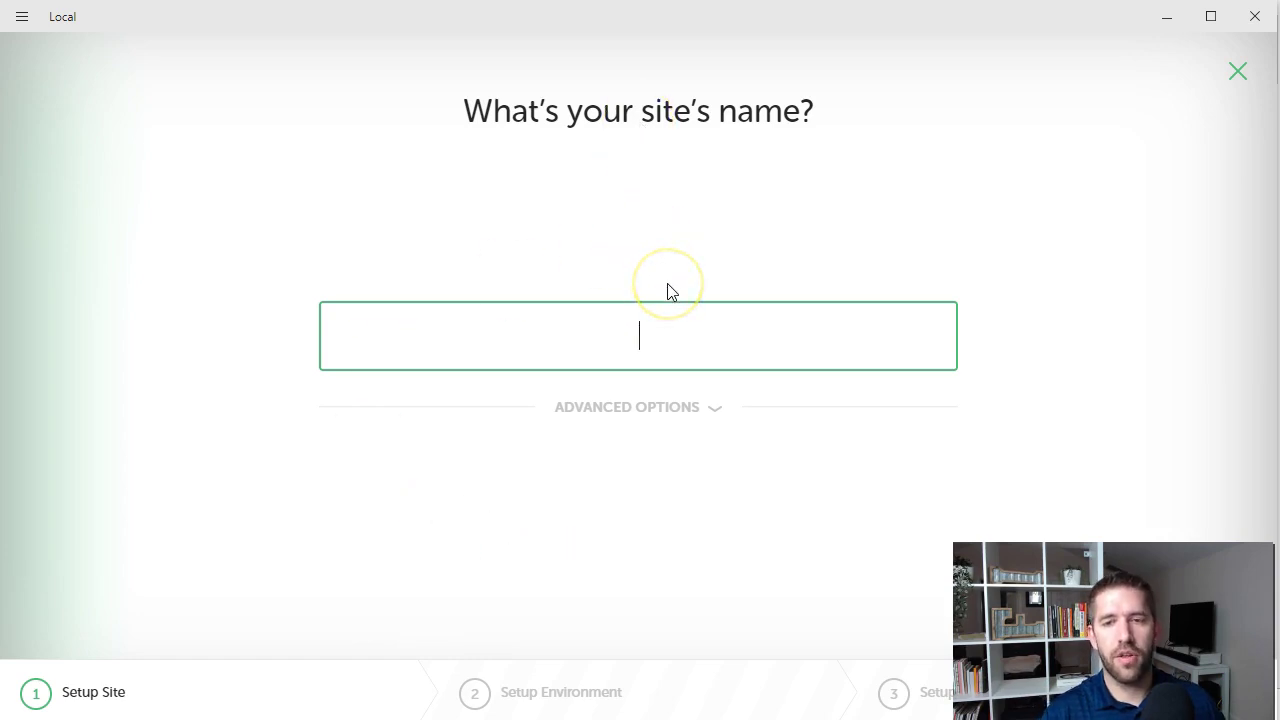
{"action": "type", "text": "Client A - Rebuild"}
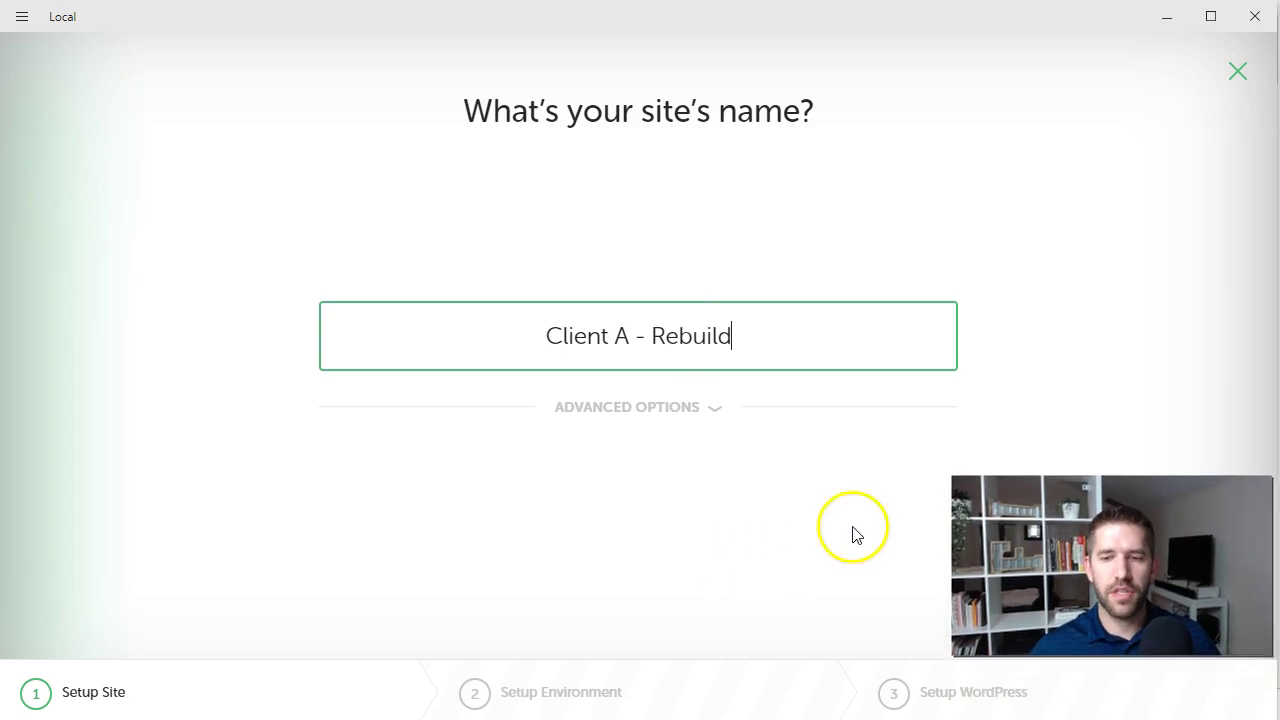
{"action": "left_click", "coordinate": [1184, 602]}
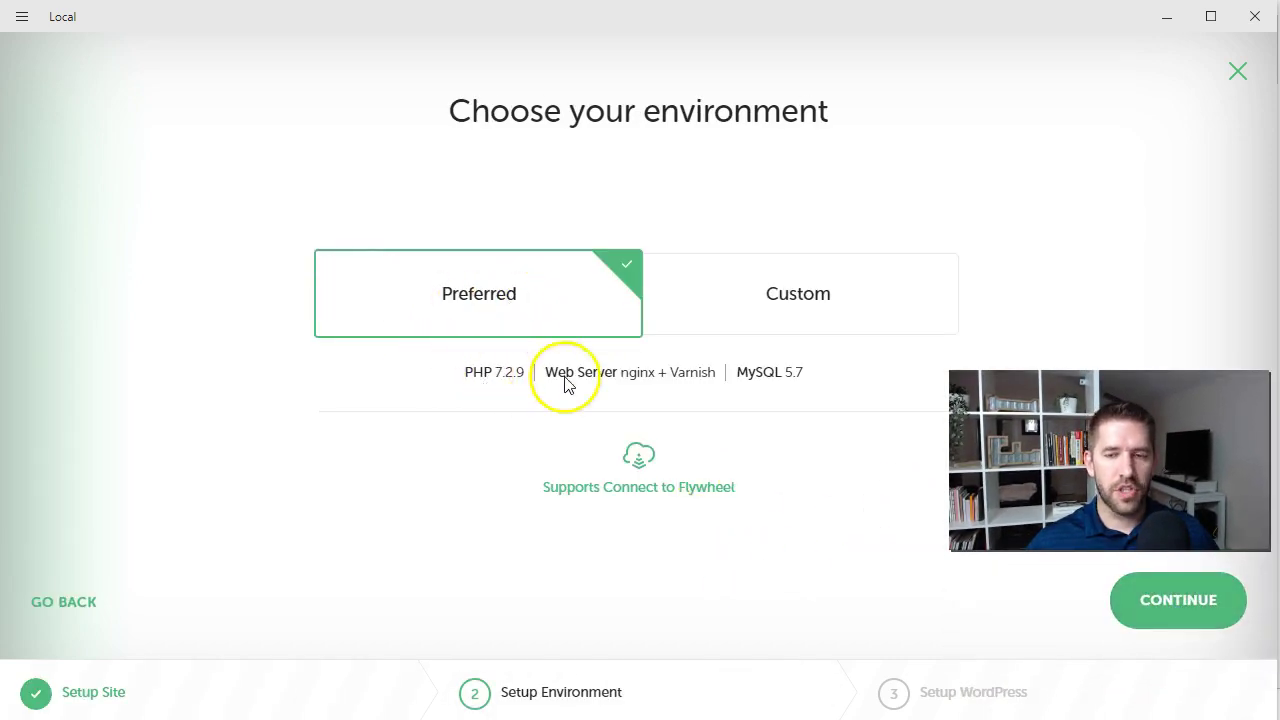
{"action": "left_click", "coordinate": [815, 306]}
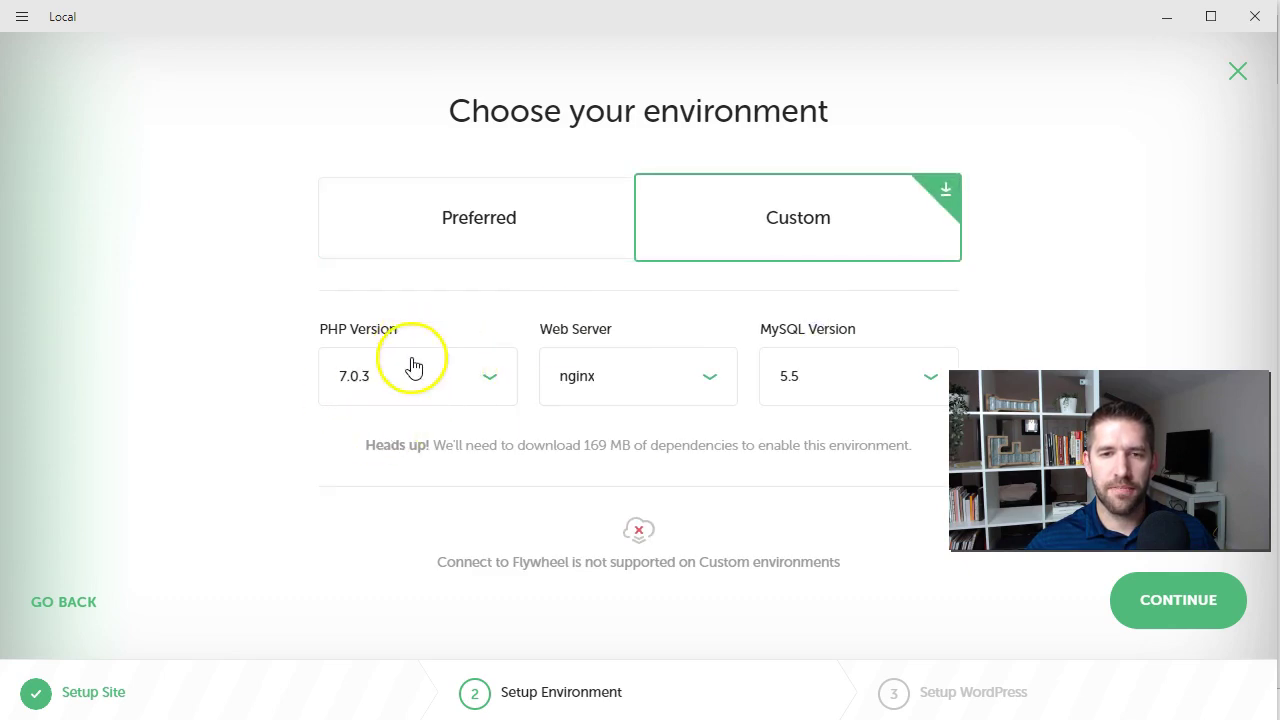
{"action": "left_click", "coordinate": [432, 200]}
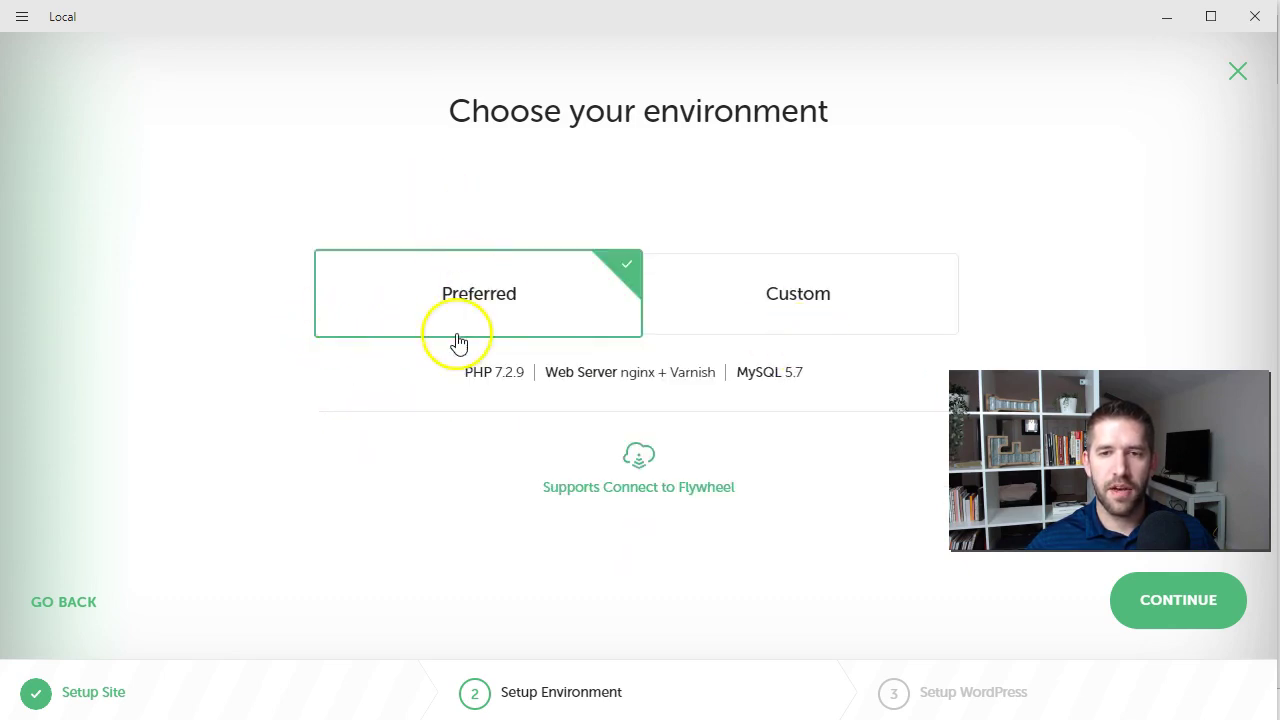
{"action": "left_click", "coordinate": [1152, 604]}
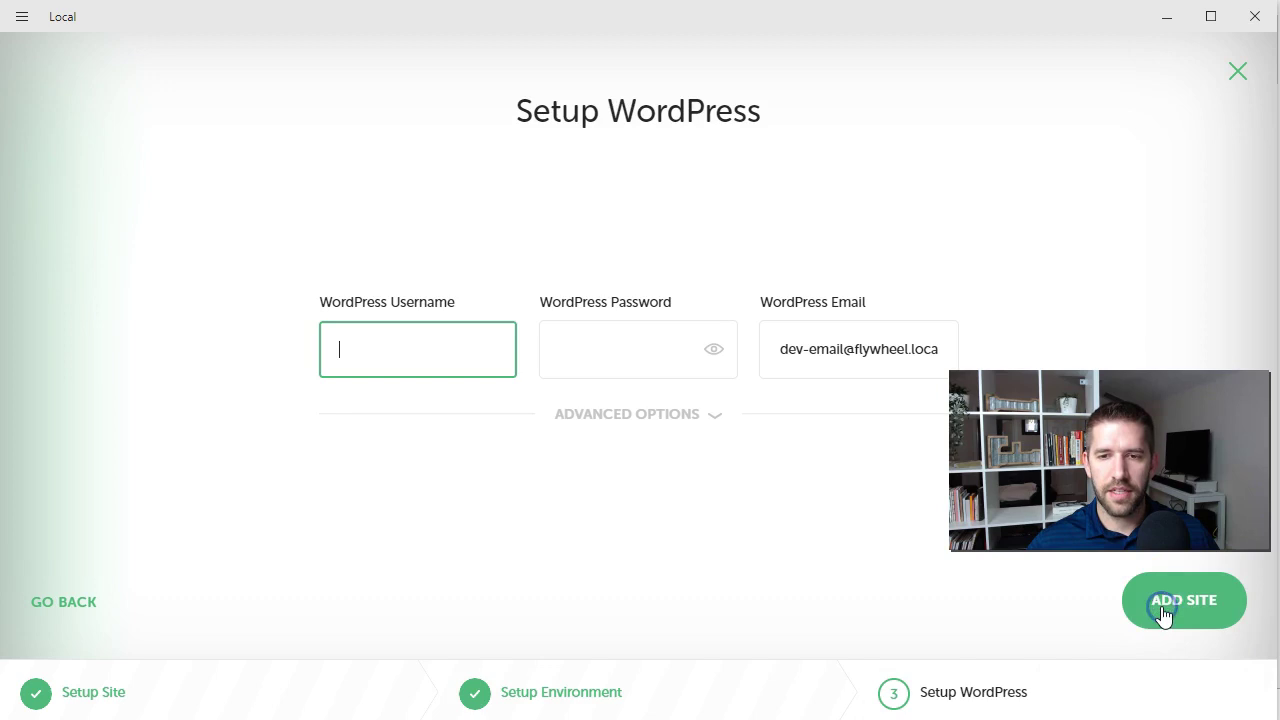
Add the site with the WordPress username admin and the WordPress password filled in, and view the new local site in the browser
{"action": "left_click", "coordinate": [406, 354]}
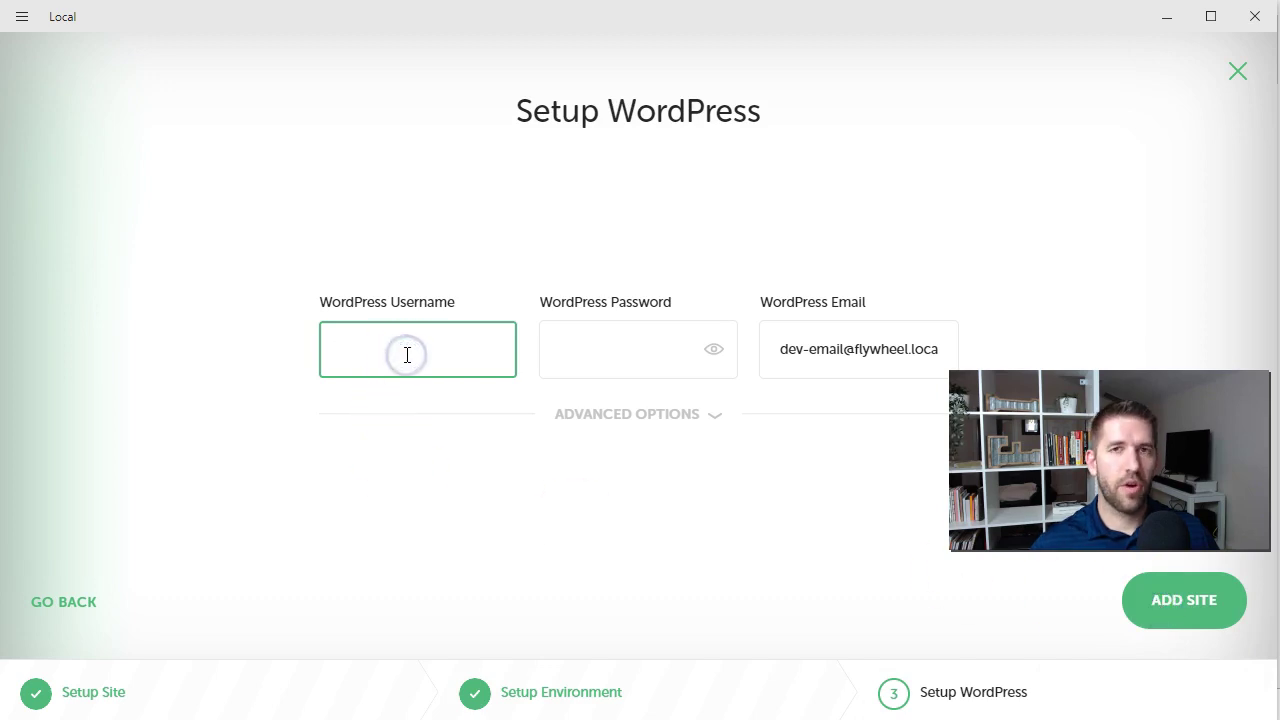
{"action": "key", "text": "Tab"}
{"action": "type", "text": "a"}
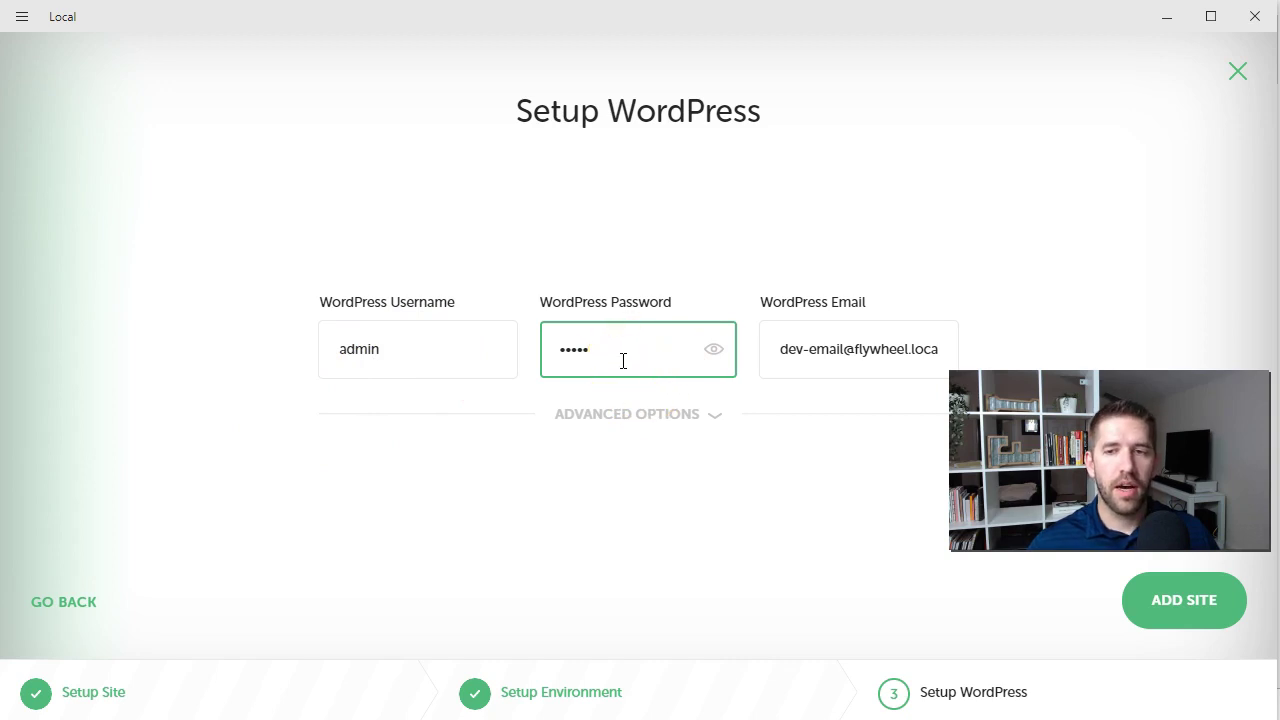
{"action": "left_click", "coordinate": [1190, 602]}
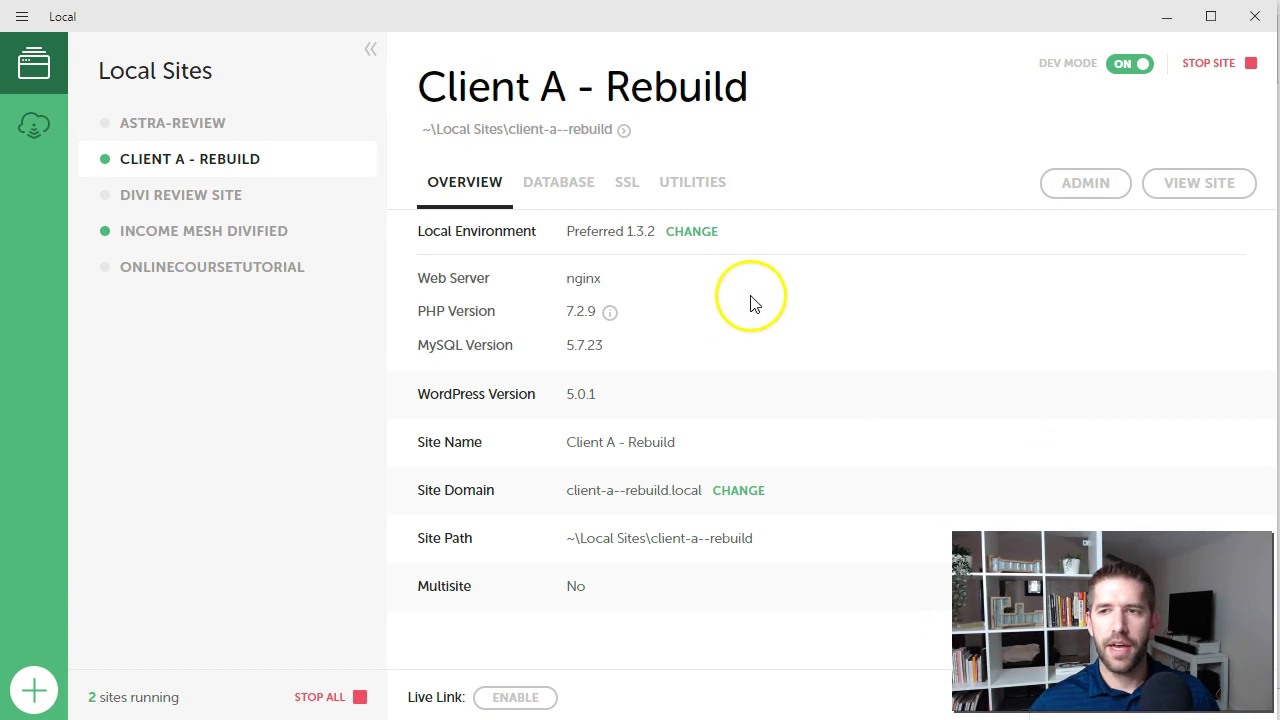
{"action": "left_click", "coordinate": [1196, 187]}
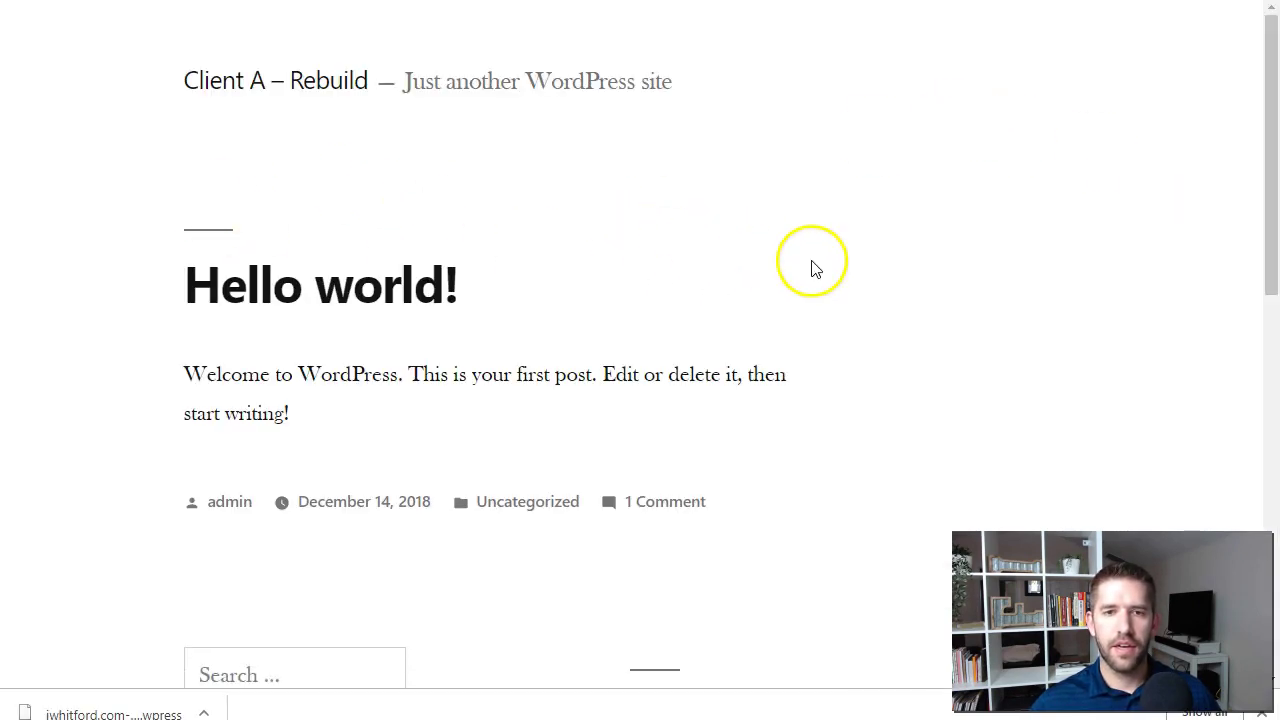
{"action": "scroll", "coordinate": [528, 380], "scroll_direction": "down", "scroll_amount": 5}
{"action": "scroll", "coordinate": [528, 380], "scroll_direction": "down", "scroll_amount": 4}
{"action": "scroll", "coordinate": [491, 371], "scroll_direction": "up", "scroll_amount": 9}
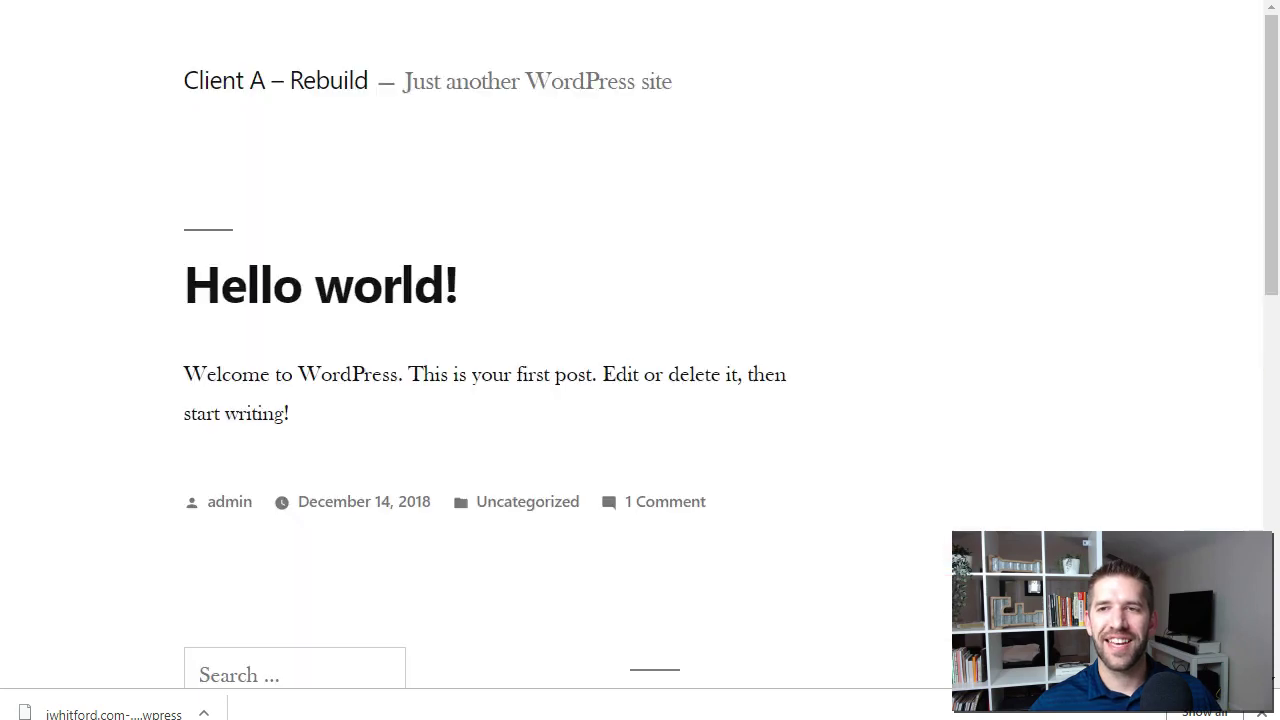
Log in to the local Client A - Rebuild site's admin as admin with the account password, and decline saving the login
{"action": "key", "text": "alt+Tab"}
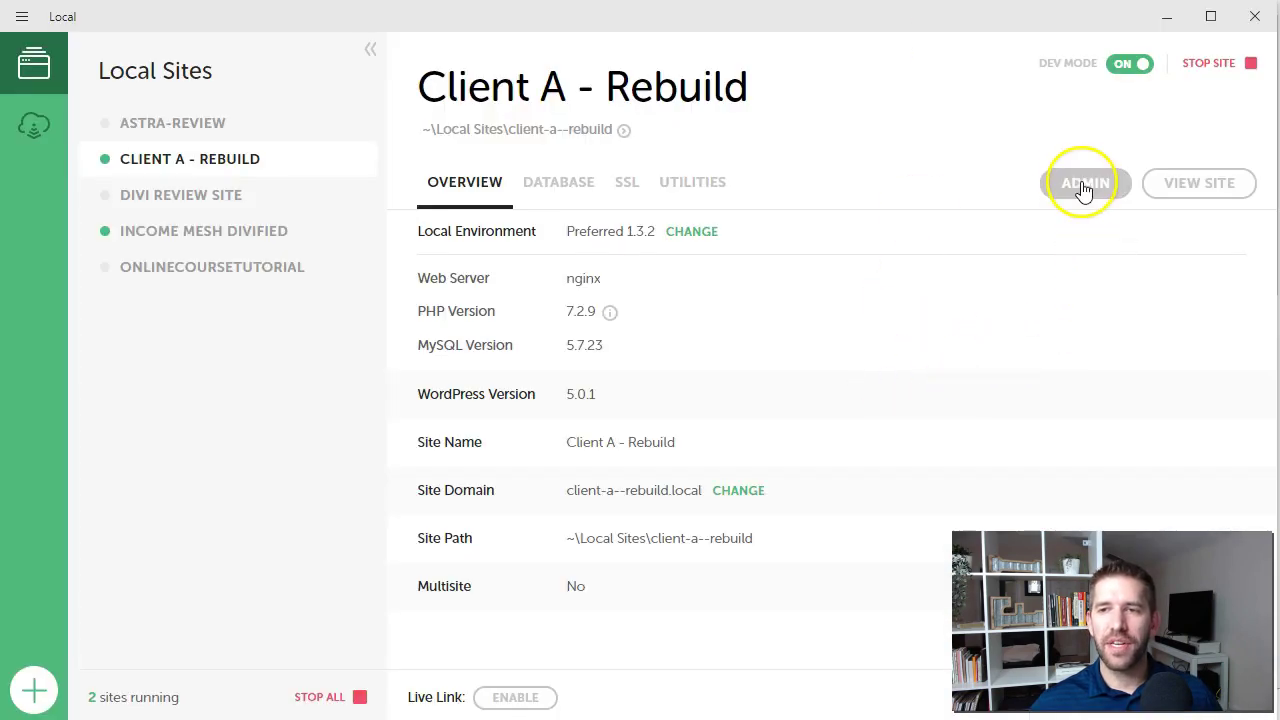
{"action": "left_click", "coordinate": [1076, 189]}
{"action": "type", "text": "admin"}
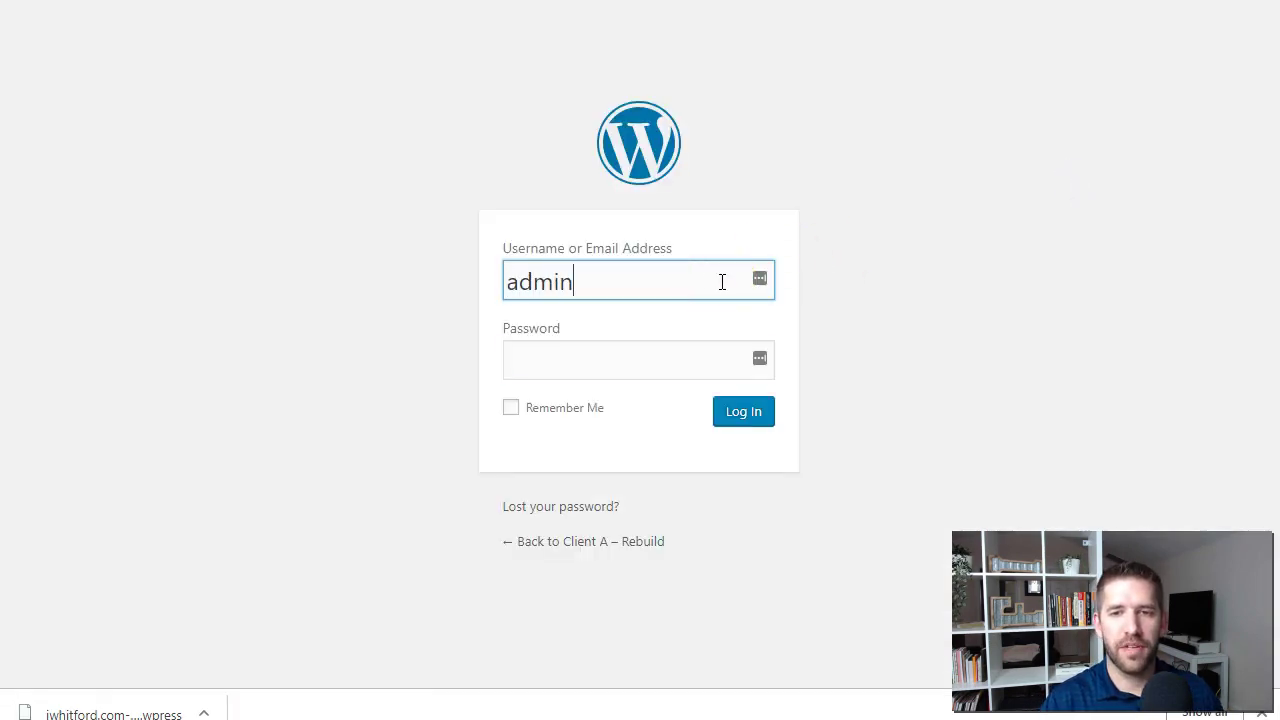
{"action": "key", "text": "Tab"}
{"action": "type", "text": "p"}
{"action": "key", "text": "Return"}
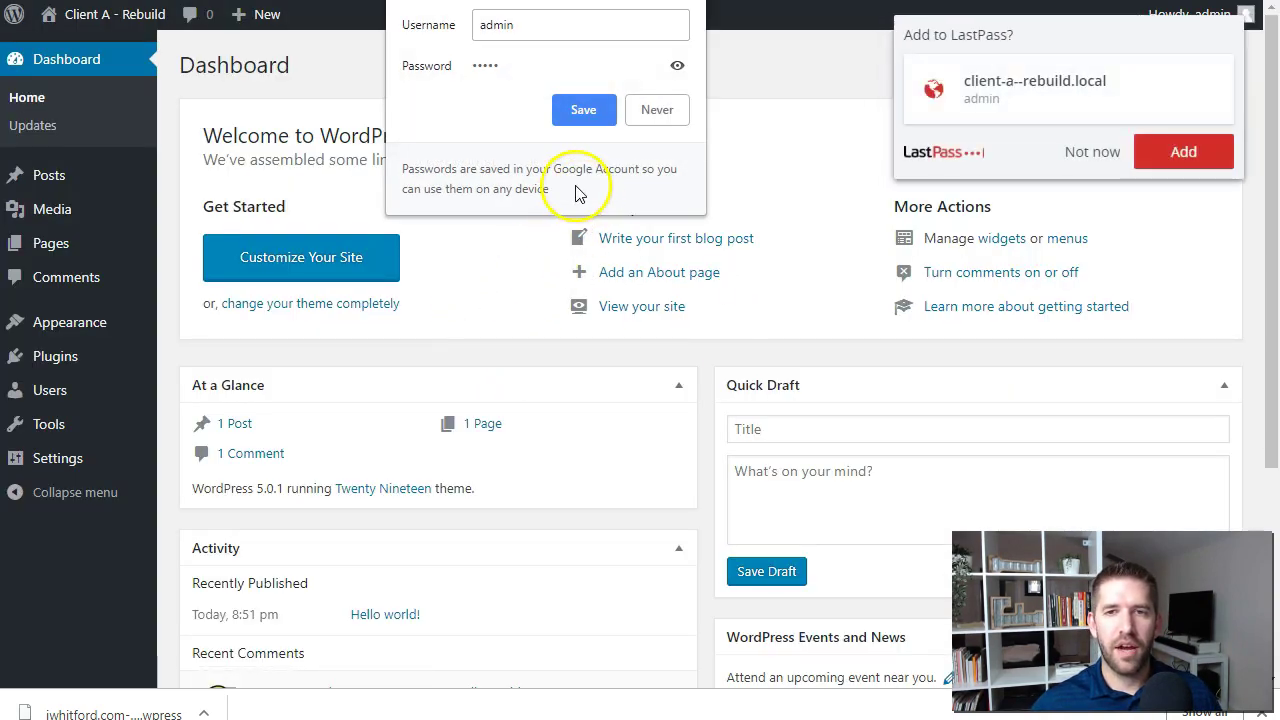
{"action": "left_click", "coordinate": [990, 35]}
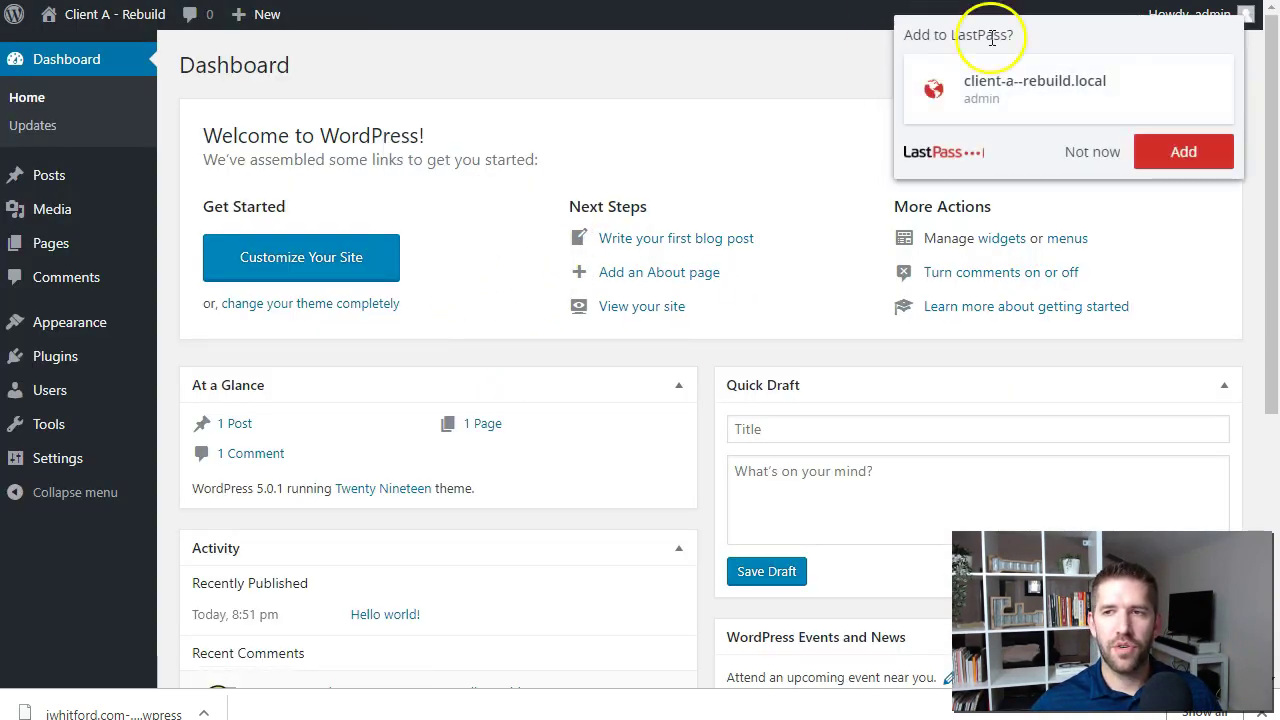
{"action": "left_click", "coordinate": [1092, 152]}
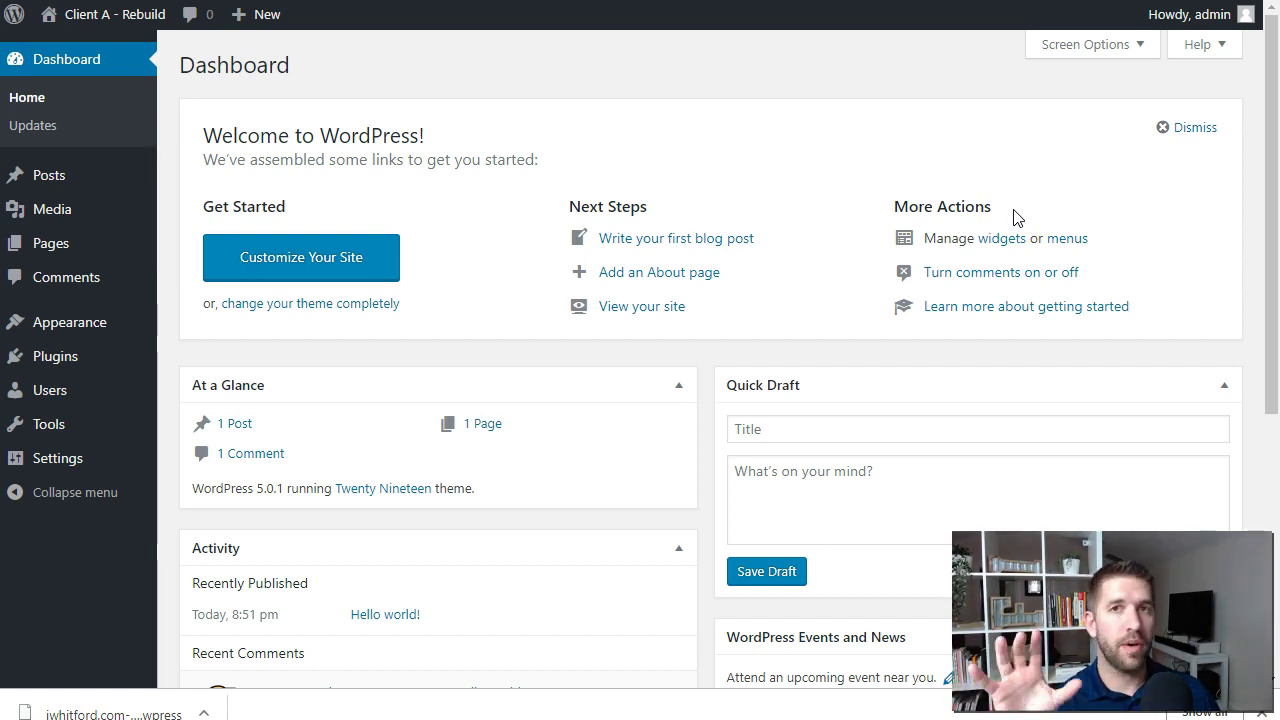
{"action": "left_click", "coordinate": [338, 253]}
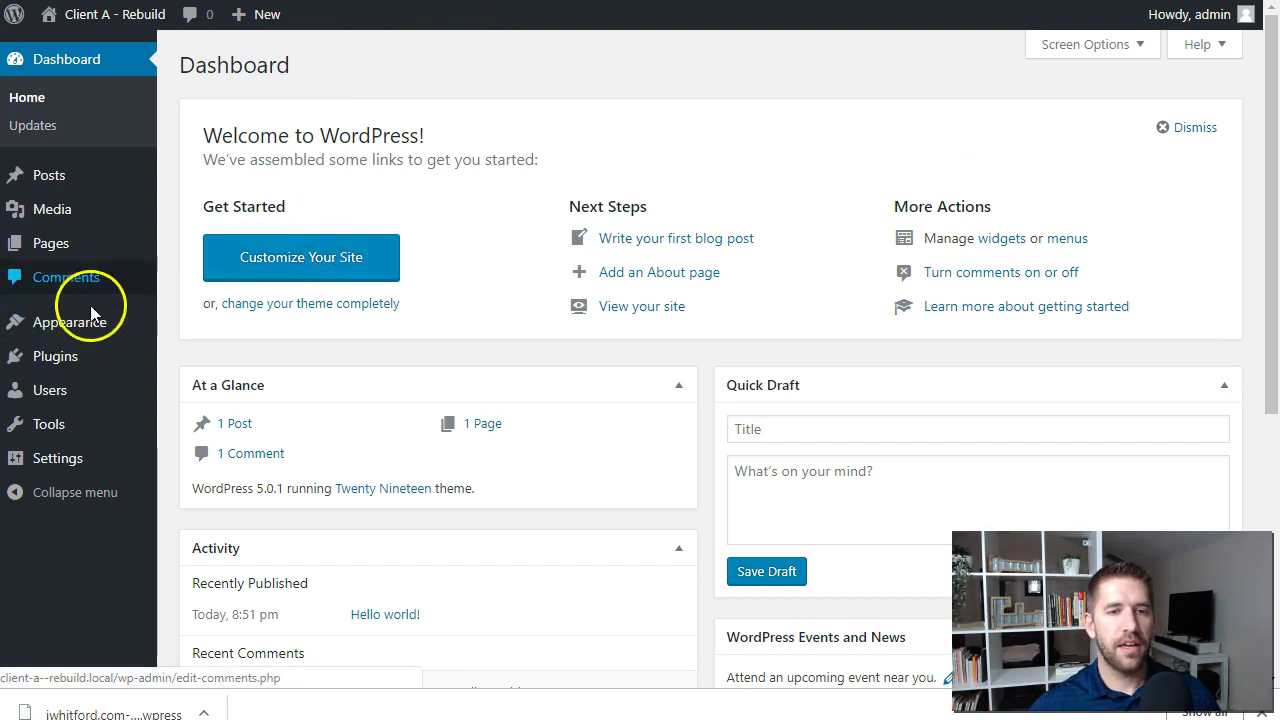
Find "all in one wp migration" among the new plugins on the local site, then install and activate All-in-One WP Migration
{"action": "mouse_move", "coordinate": [71, 360]}
{"action": "left_click", "coordinate": [220, 392]}
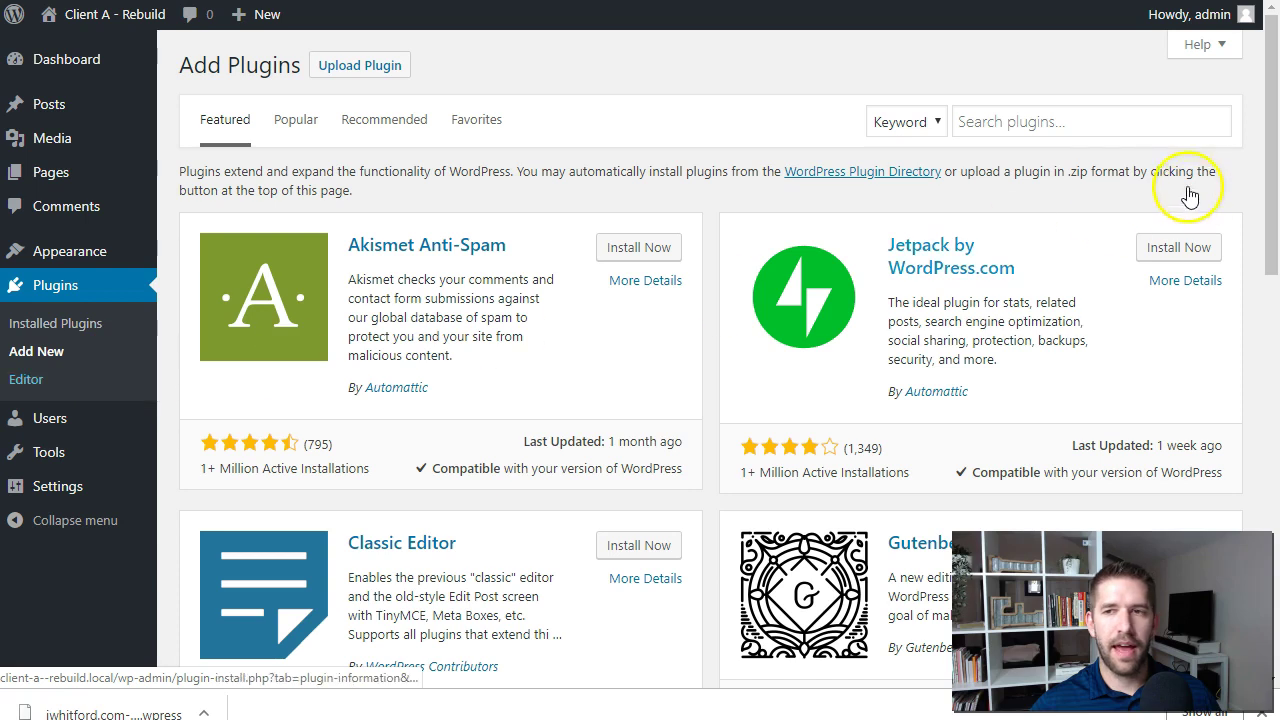
{"action": "left_click", "coordinate": [1107, 124]}
{"action": "type", "text": "all in "}
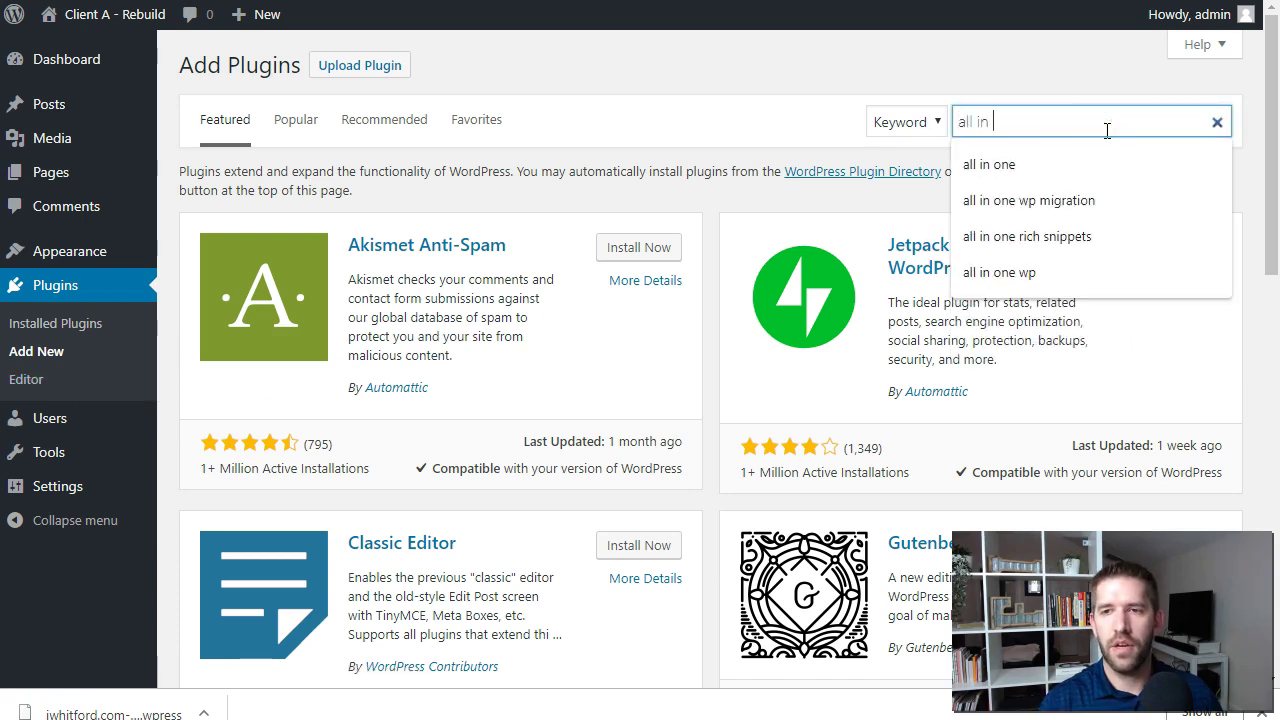
{"action": "type", "text": "one wp mi"}
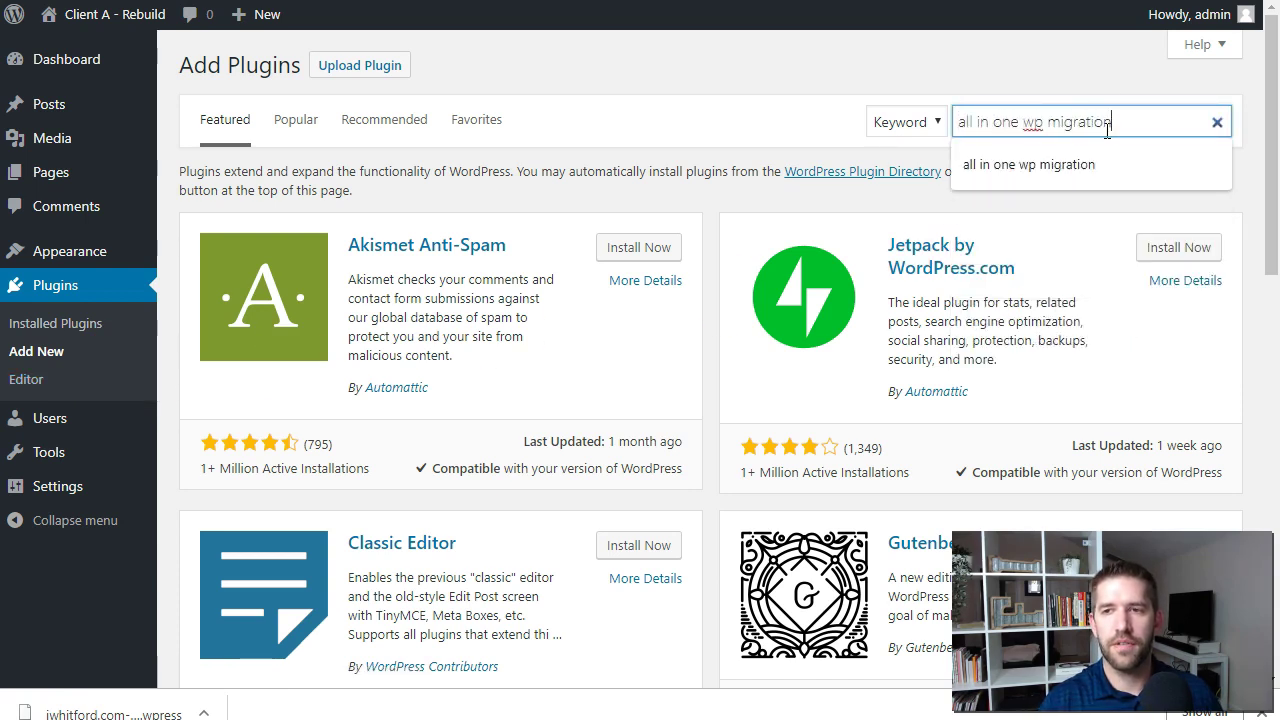
{"action": "type", "text": "gration"}
{"action": "key", "text": "Return"}
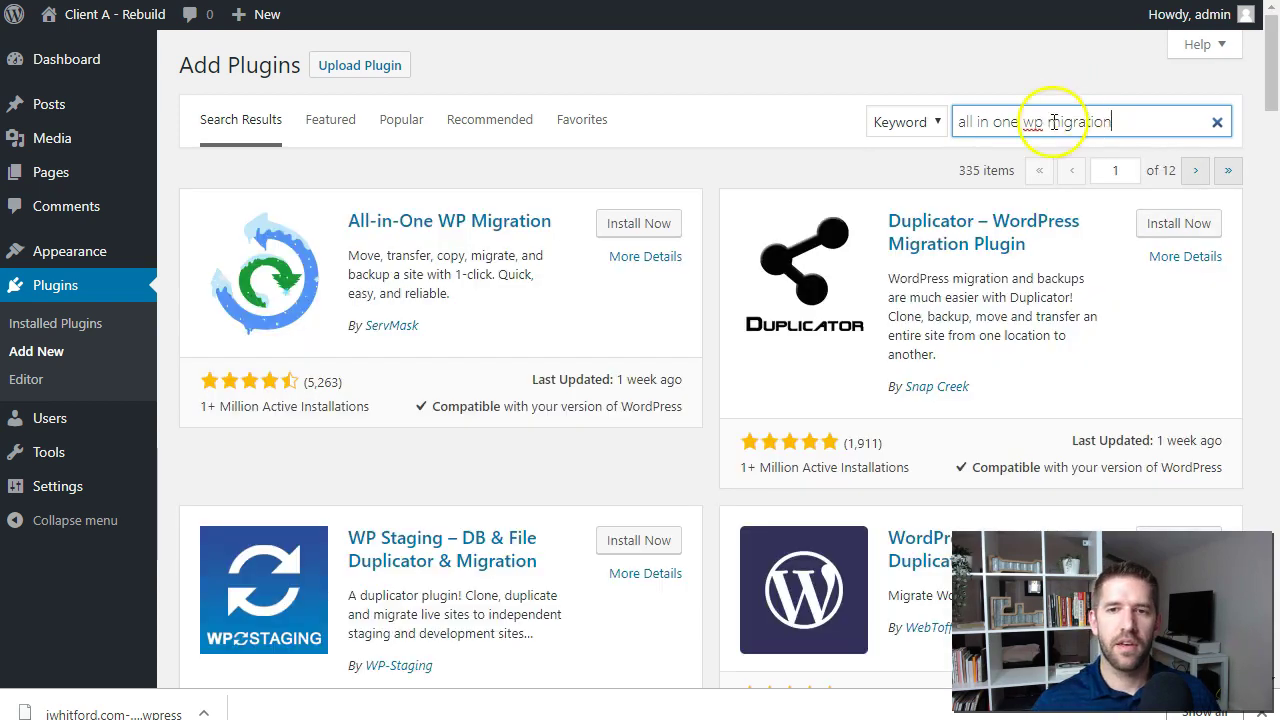
{"action": "left_click", "coordinate": [615, 224]}
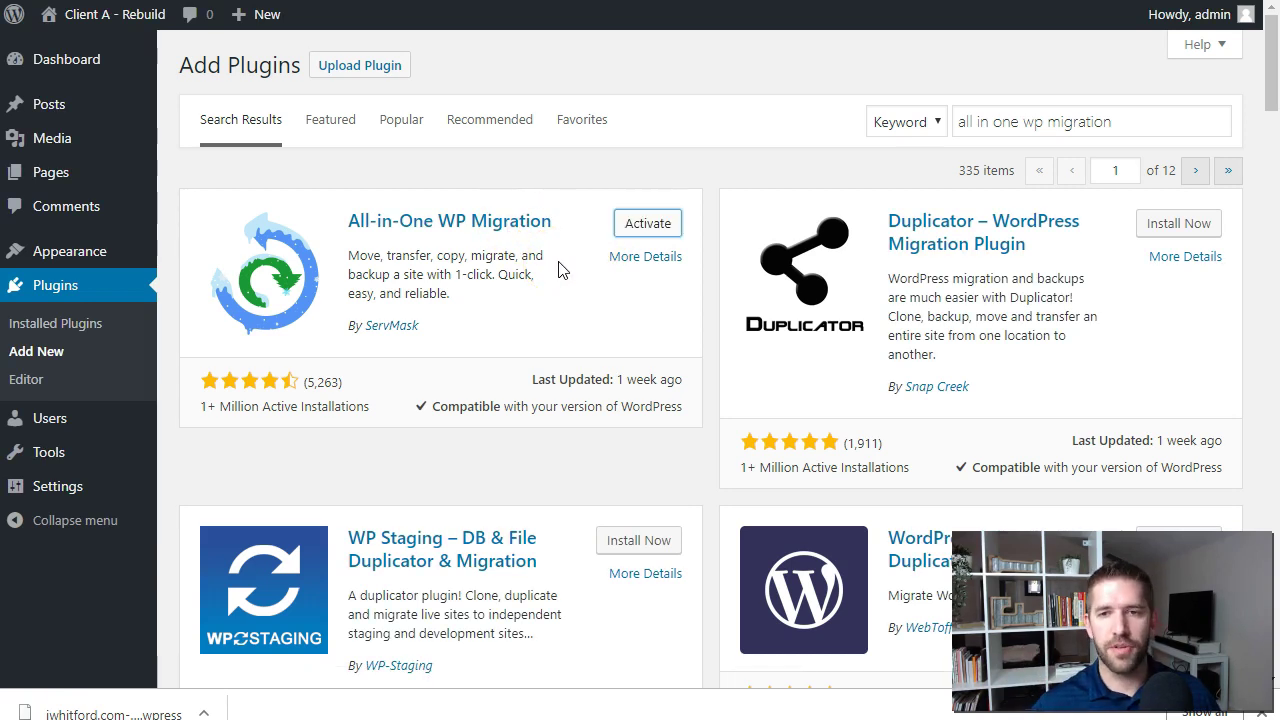
{"action": "left_click", "coordinate": [638, 231]}
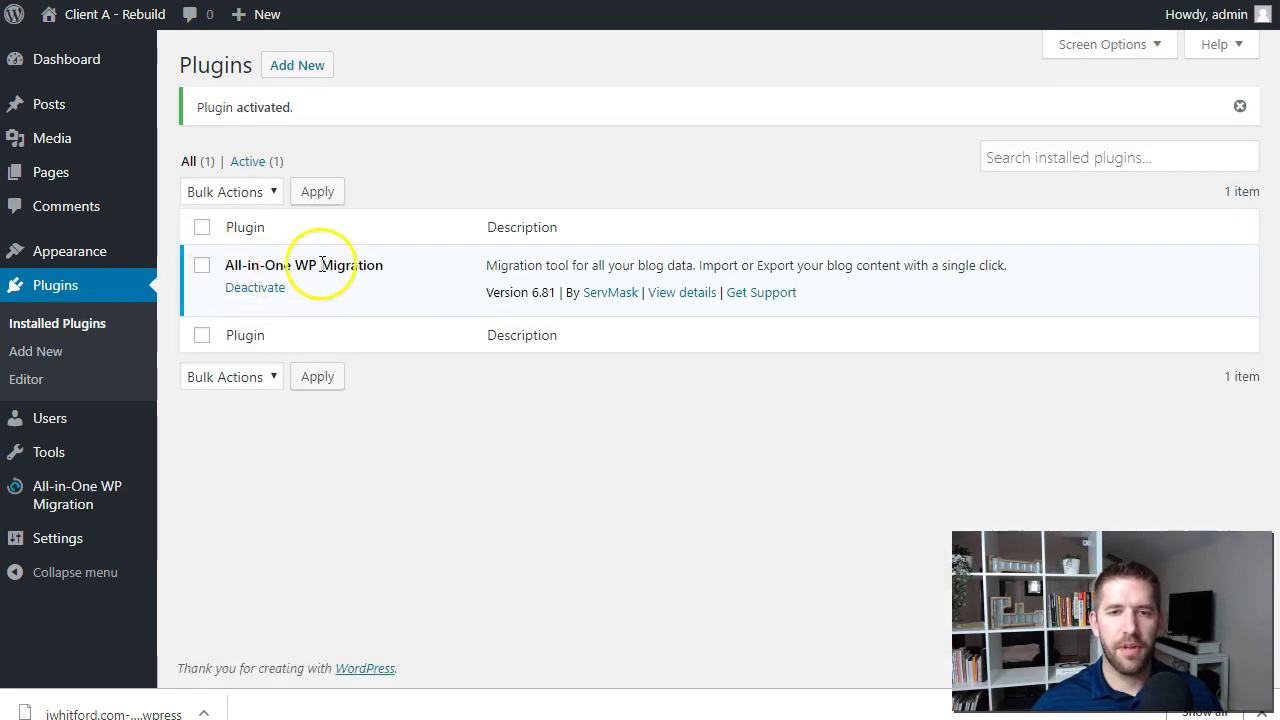
Import the downloaded WPRESS archive into the local site with All-in-One WP Migration, agreeing to overwrite the existing website
{"action": "mouse_move", "coordinate": [63, 516]}
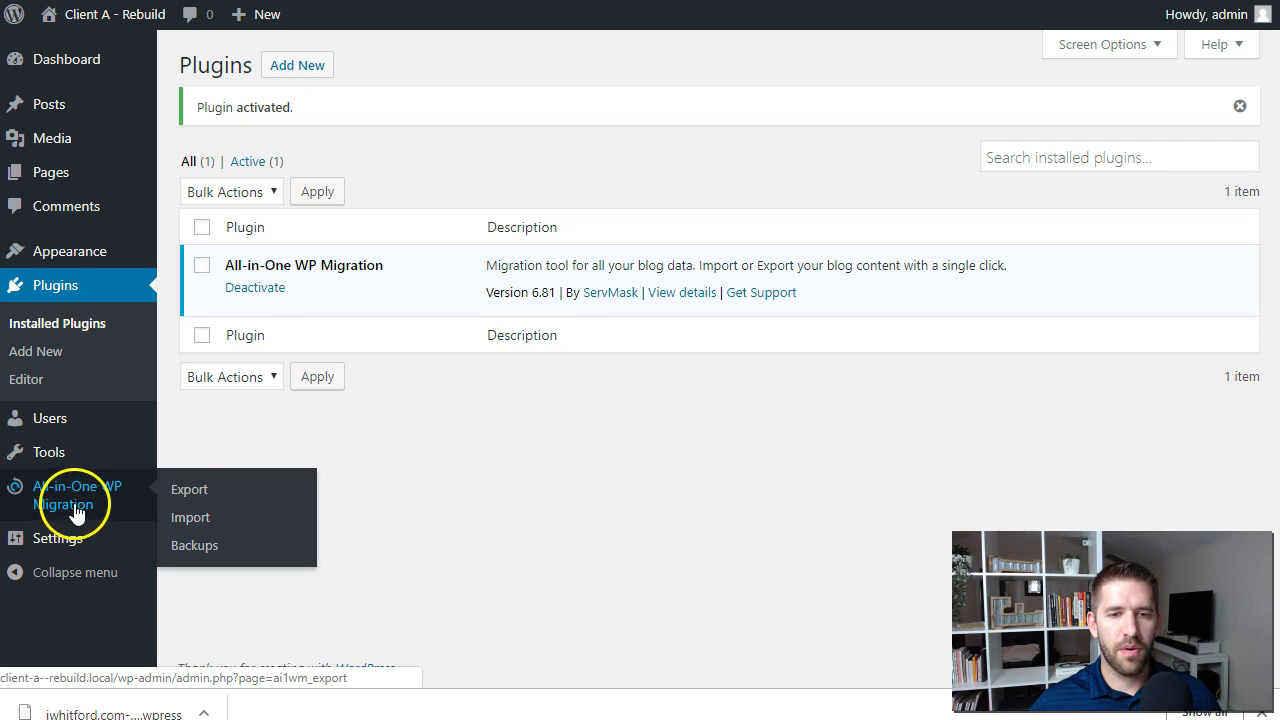
{"action": "left_click", "coordinate": [192, 521]}
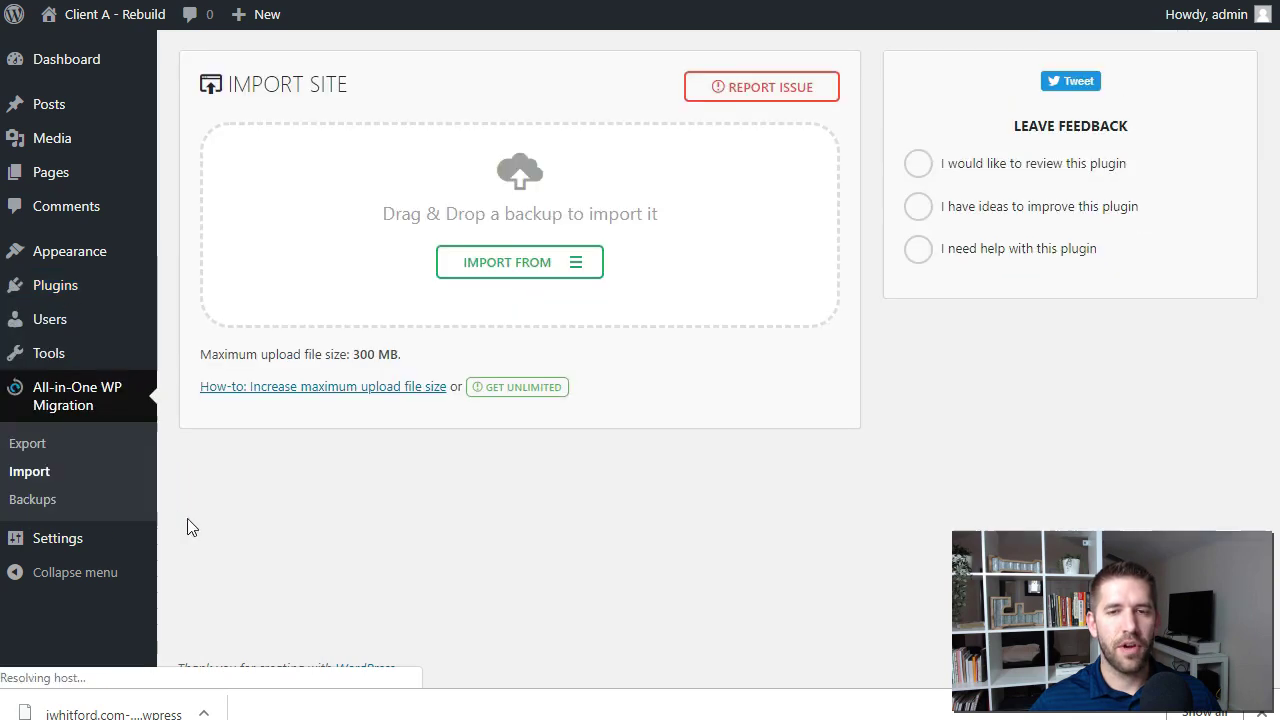
{"action": "left_click_drag", "start_coordinate": [171, 708], "coordinate": [493, 228]}
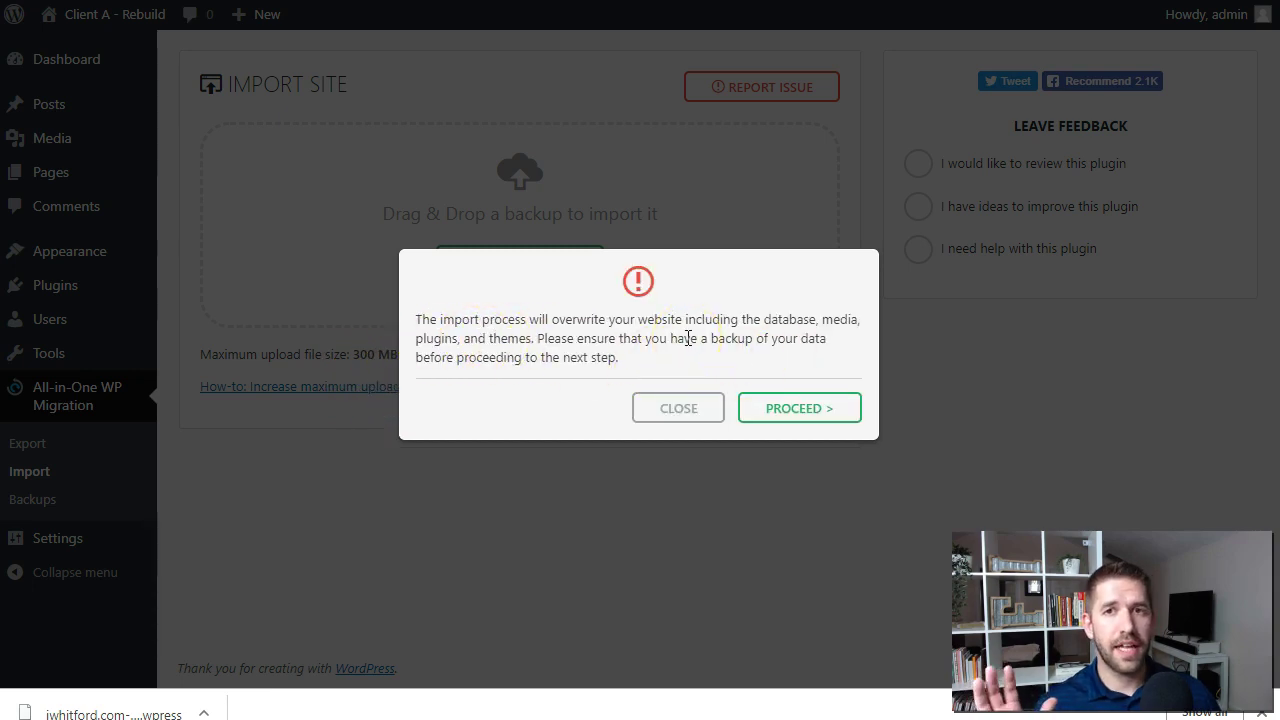
{"action": "left_click", "coordinate": [826, 410]}
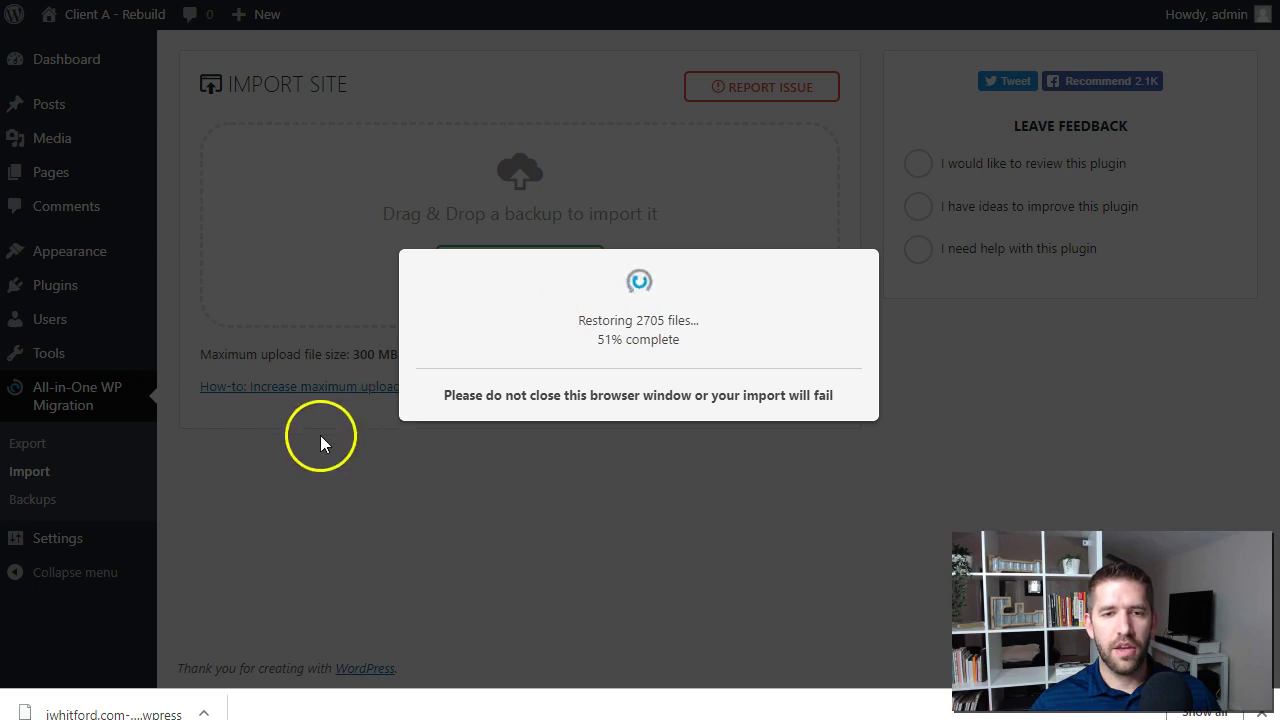
Review the import limit listed for ServMask's Unlimited Extension while the import is running
{"action": "triple_click", "coordinate": [556, 334]}
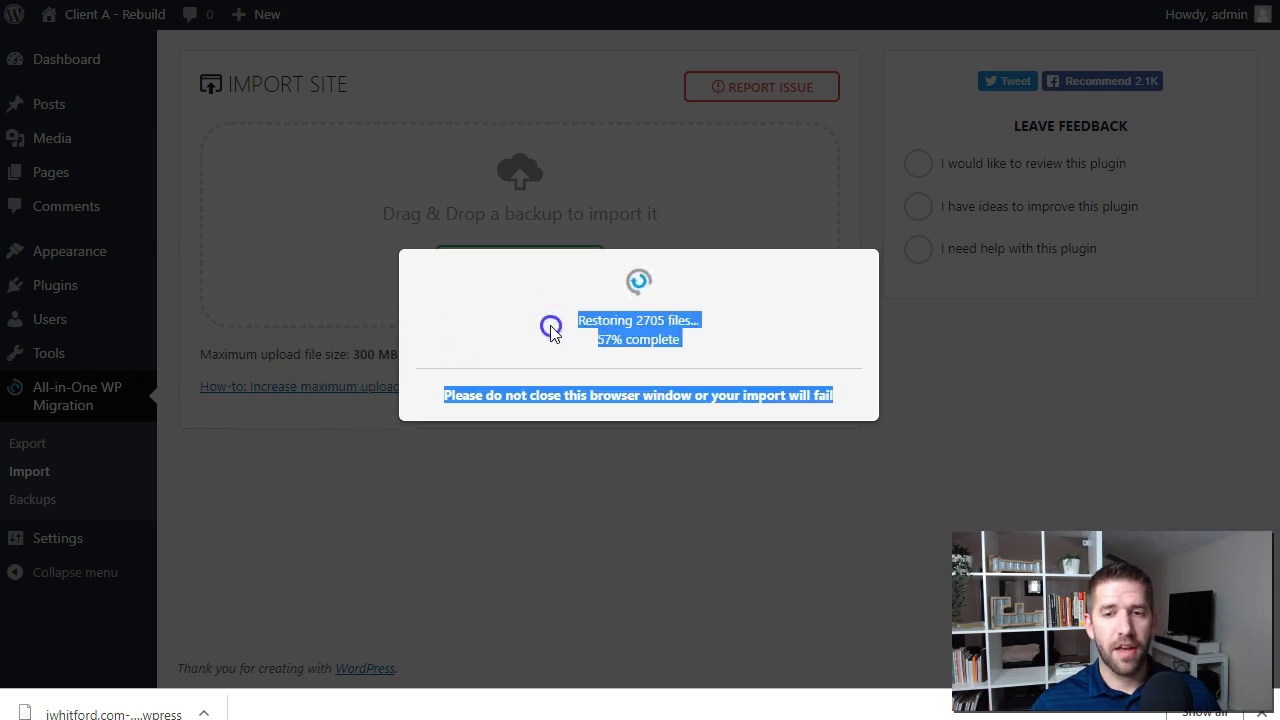
{"action": "left_click", "coordinate": [393, 355]}
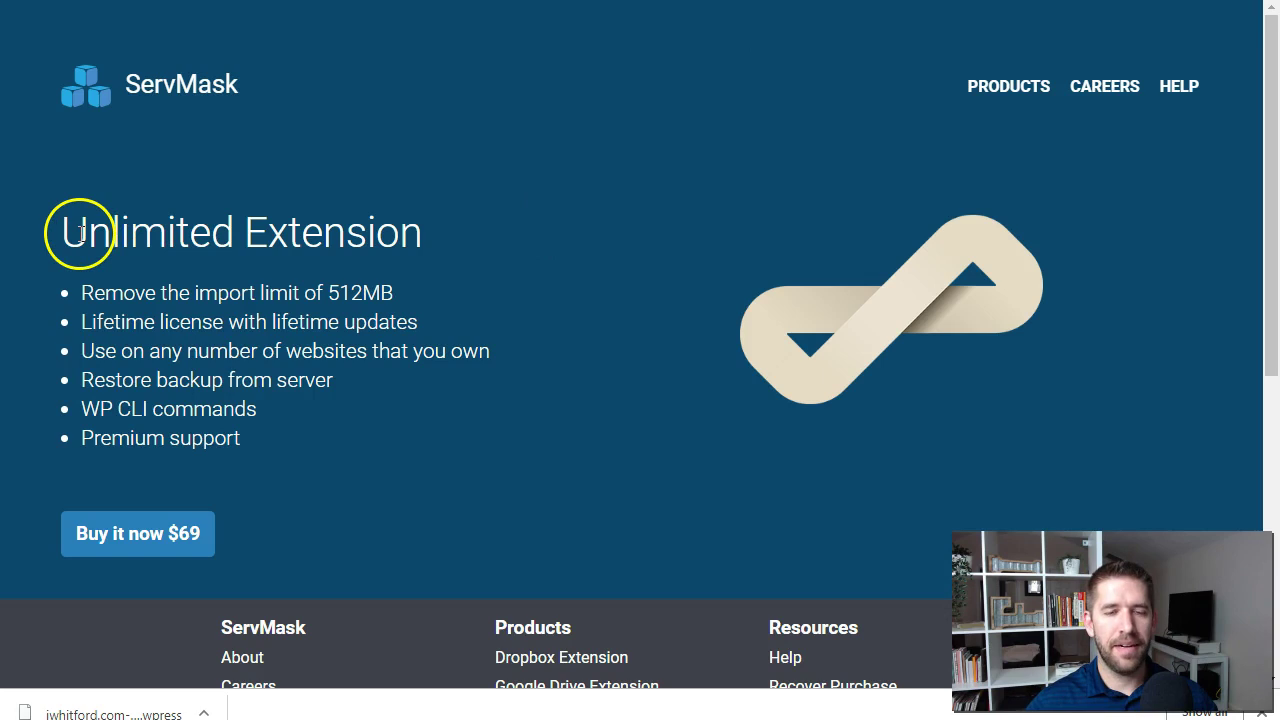
{"action": "left_click_drag", "start_coordinate": [168, 292], "coordinate": [395, 314]}
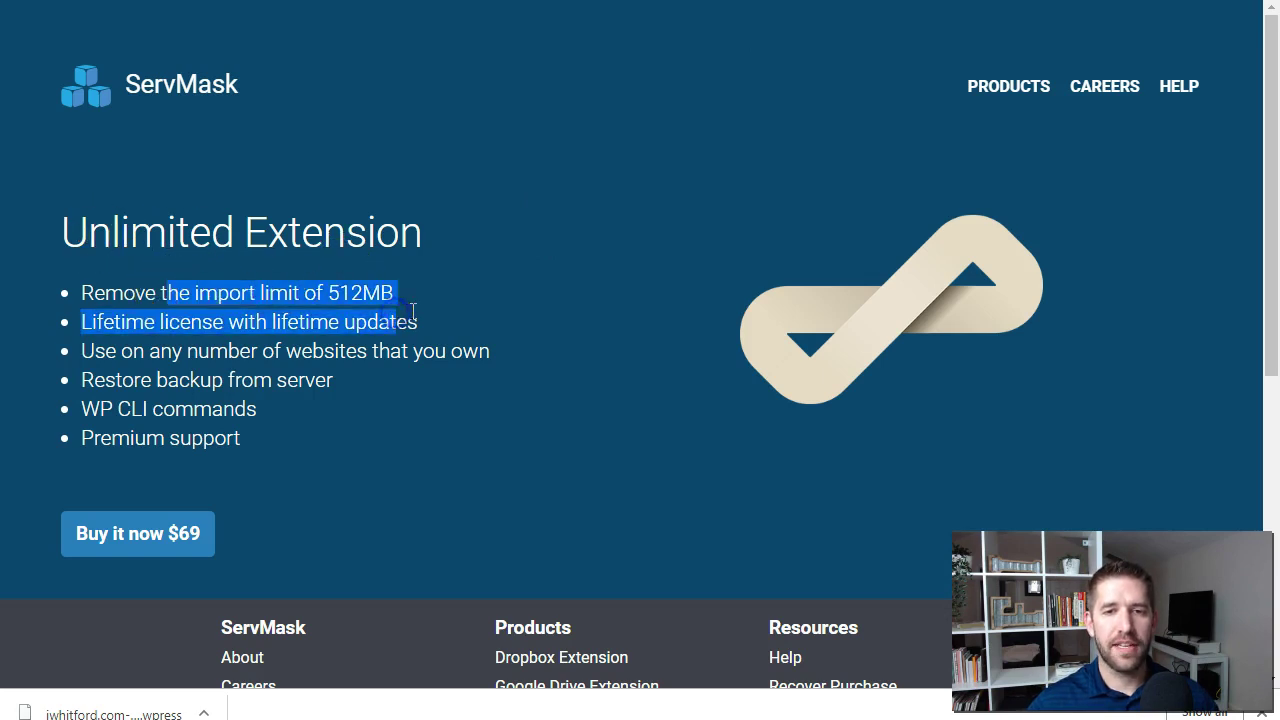
{"action": "left_click", "coordinate": [413, 311]}
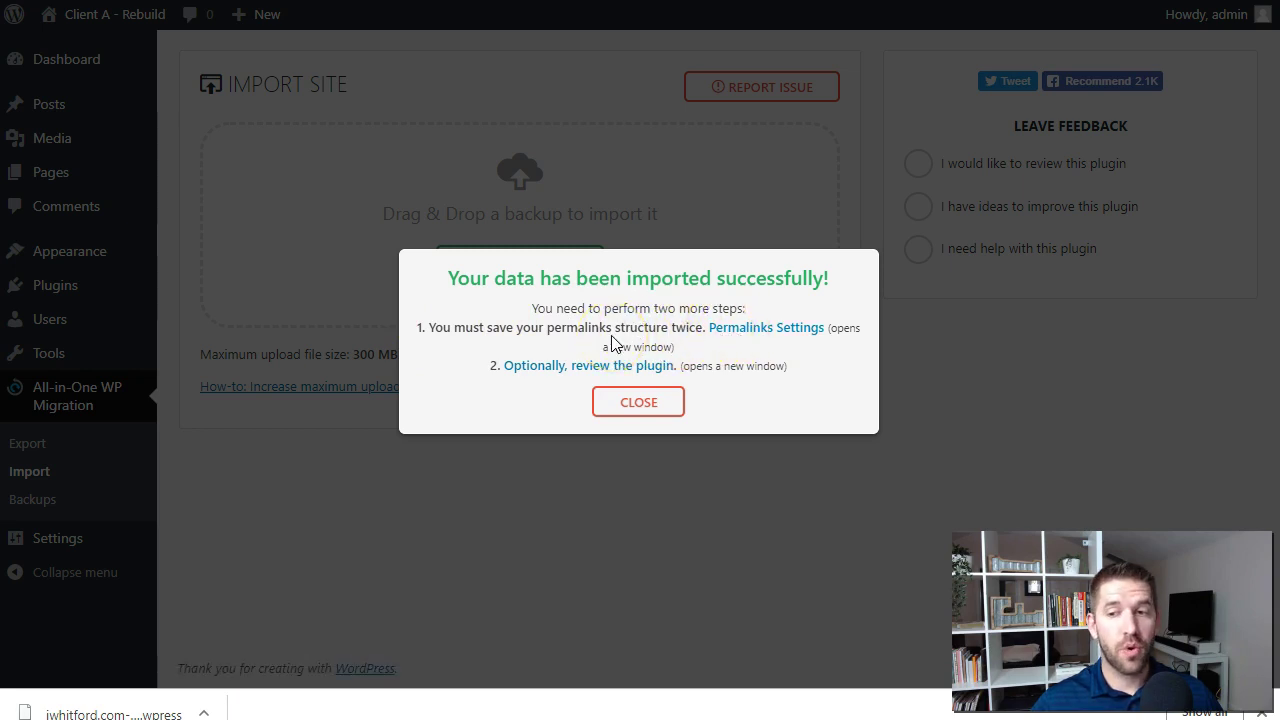
Go to the Permalink Settings from the import result, logging in with the live site's username and password, and decline saving the login
{"action": "left_click", "coordinate": [733, 336]}
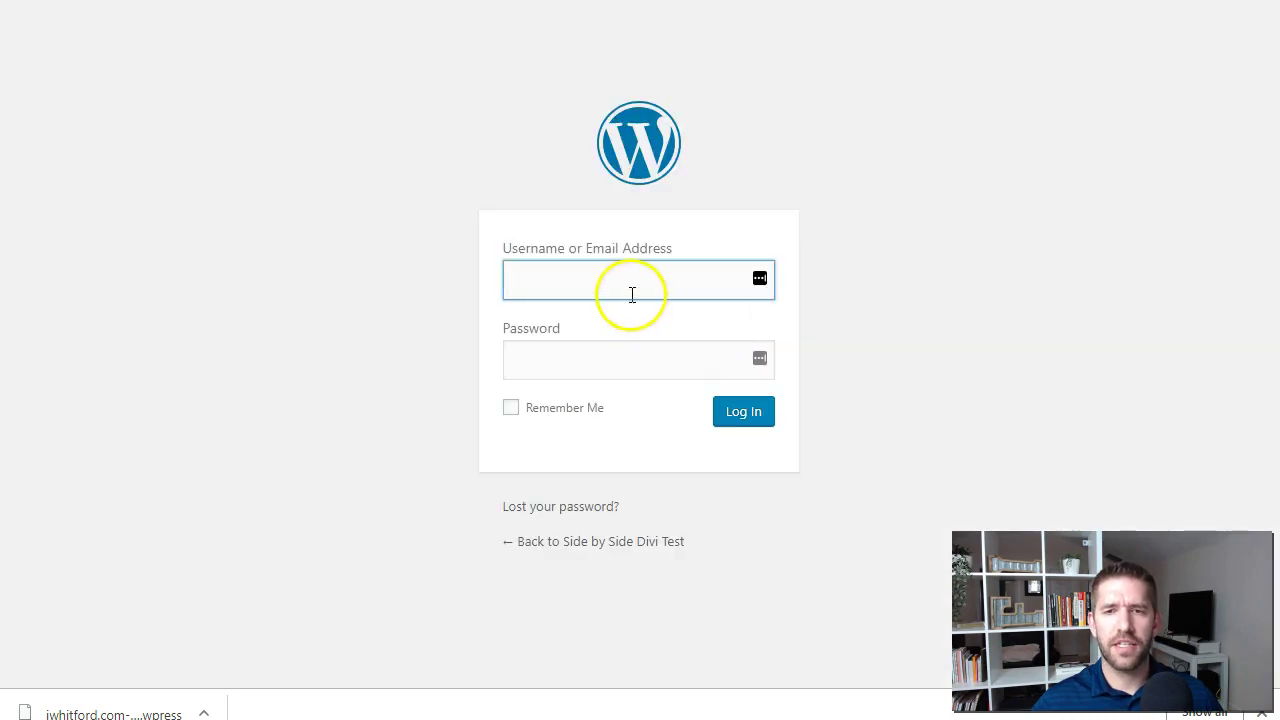
{"action": "left_click", "coordinate": [630, 291]}
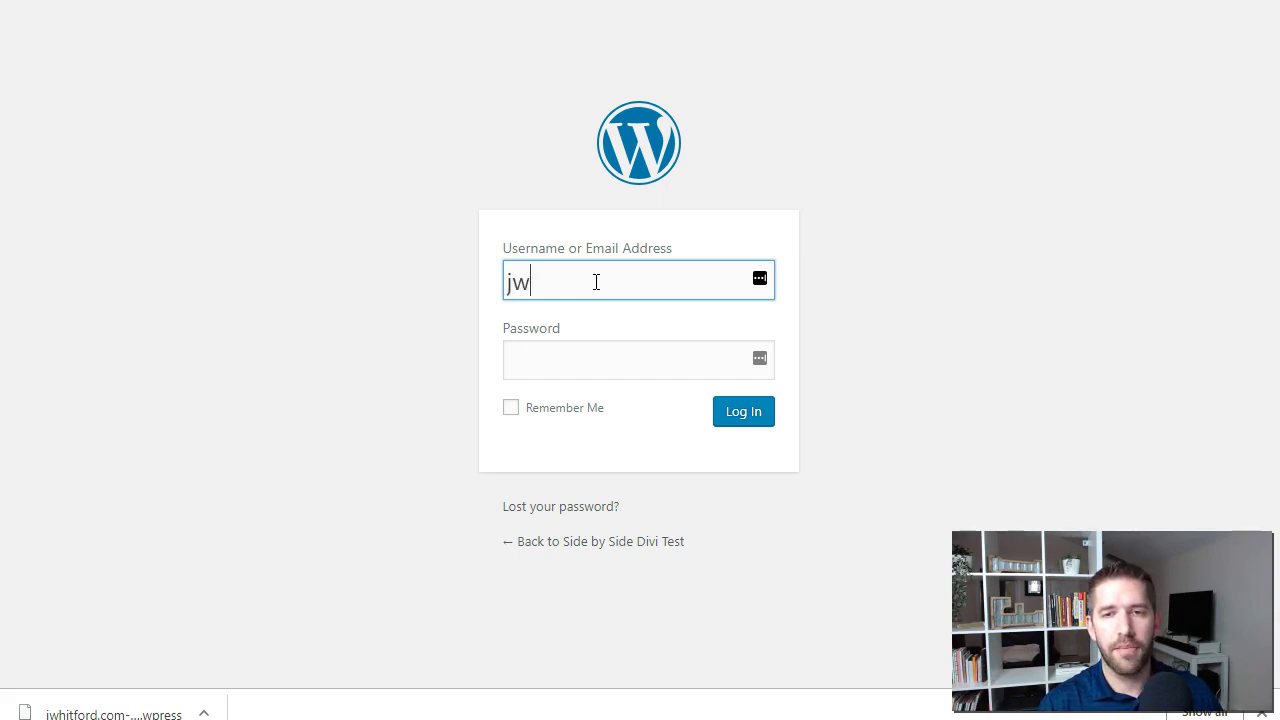
{"action": "key", "text": "Tab"}
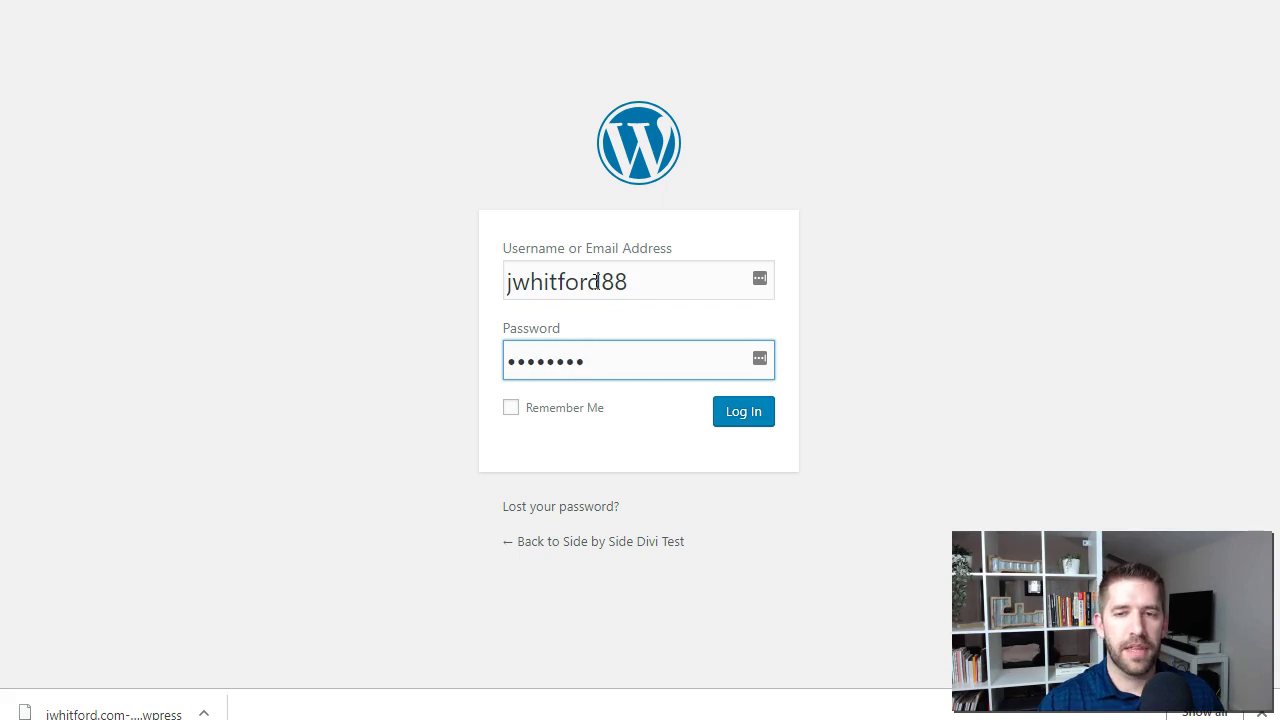
{"action": "key", "text": "Return"}
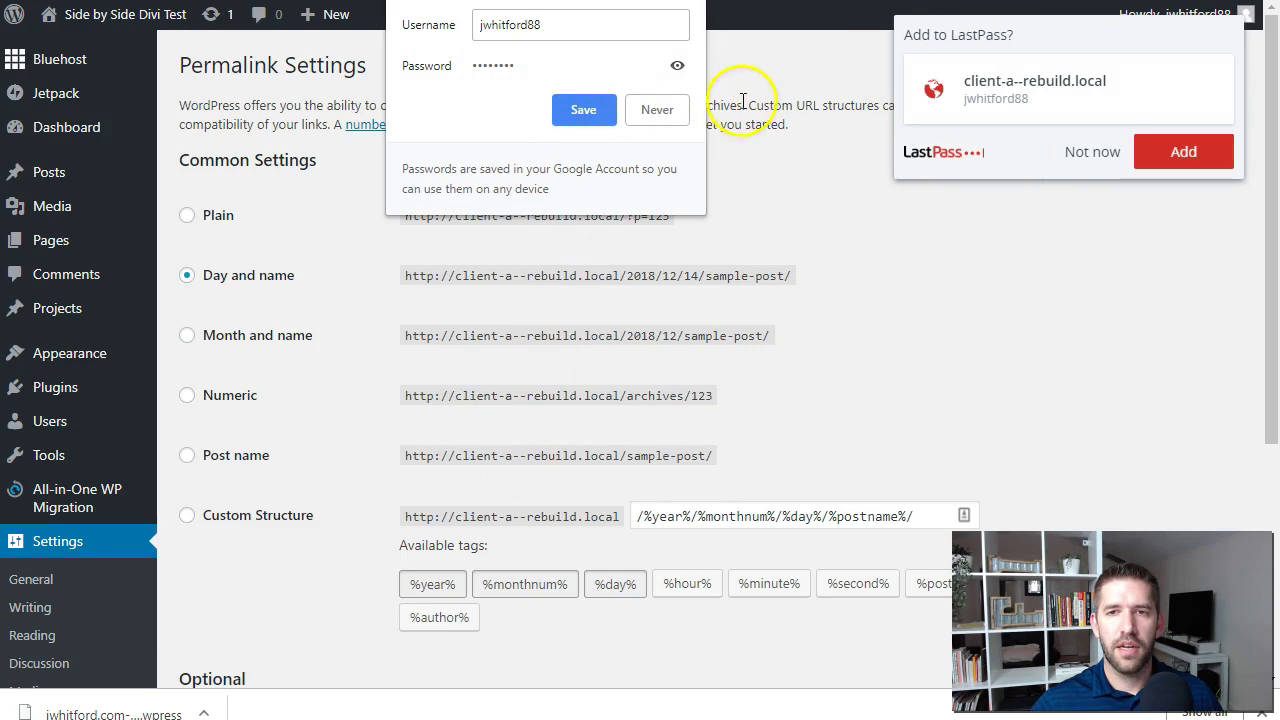
{"action": "left_click", "coordinate": [1092, 153]}
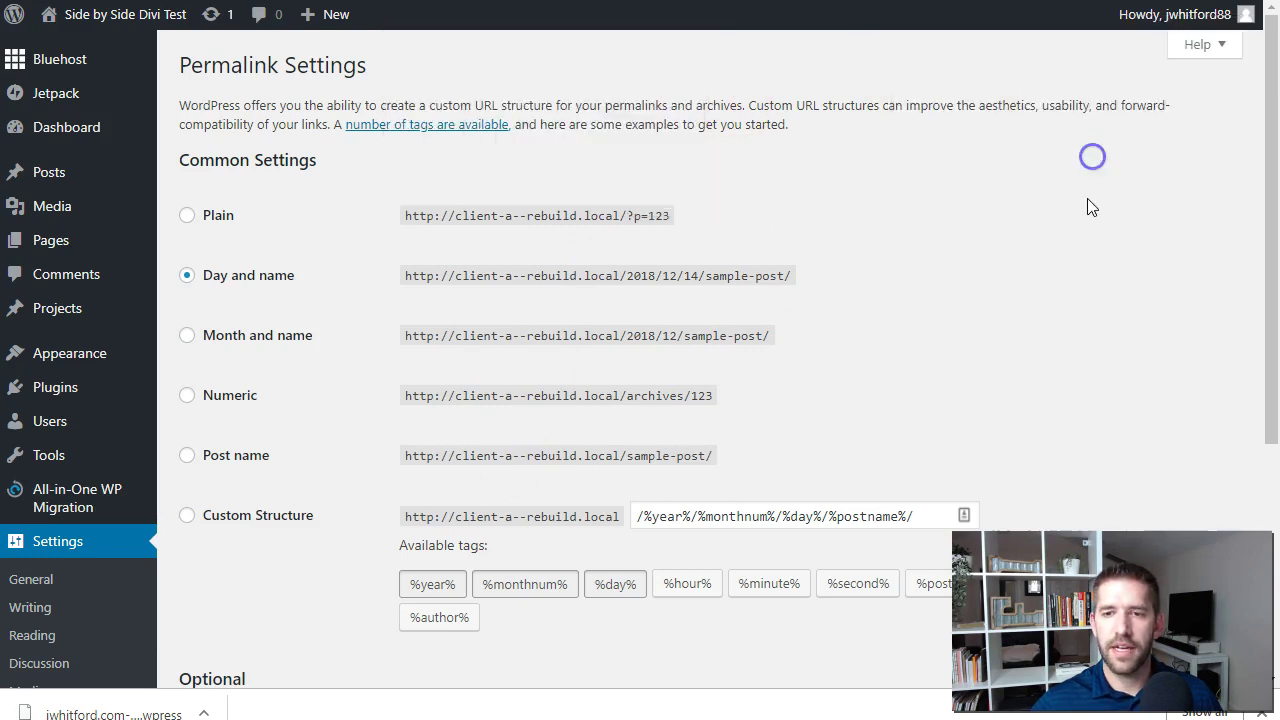
Save the Day and name permalink structure twice
{"action": "scroll", "coordinate": [1080, 238], "scroll_direction": "down", "scroll_amount": 3}
{"action": "left_click", "coordinate": [220, 619]}
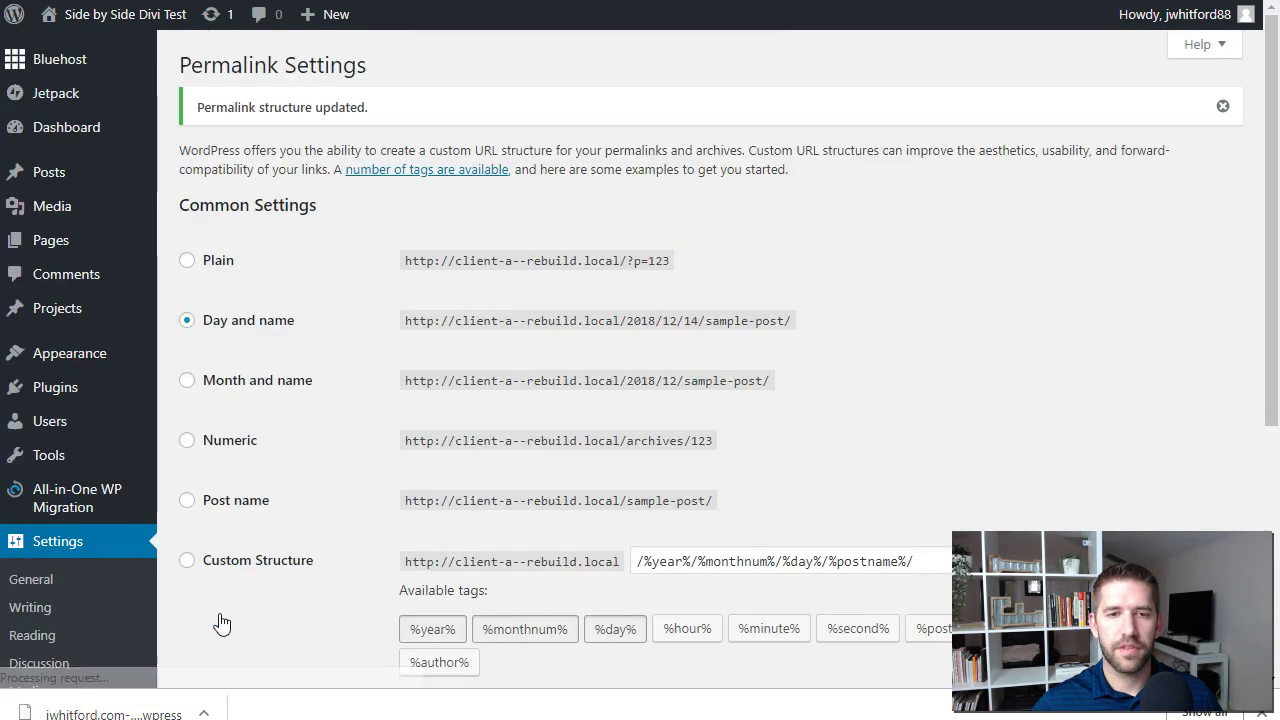
{"action": "scroll", "coordinate": [218, 618], "scroll_direction": "down", "scroll_amount": 3}
{"action": "left_click", "coordinate": [224, 560]}
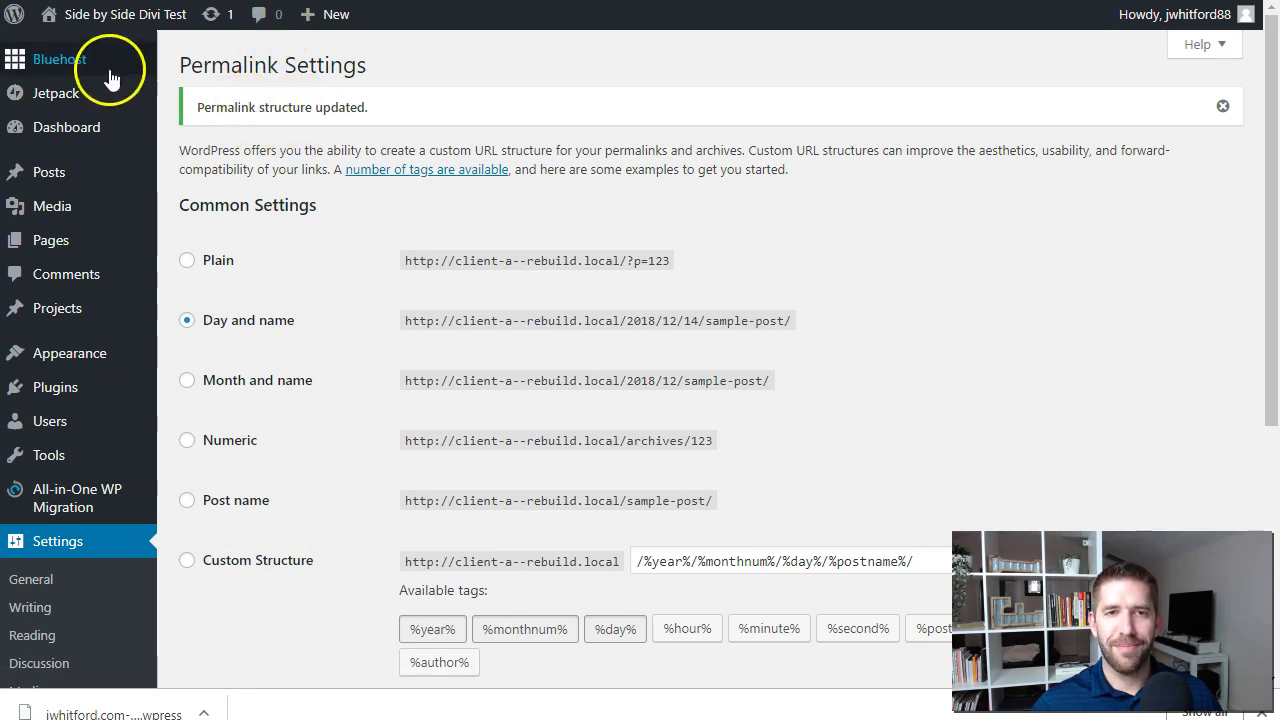
View the imported site's front page and examine its sections from the Divi For Business header to the footer
{"action": "mouse_move", "coordinate": [100, 25]}
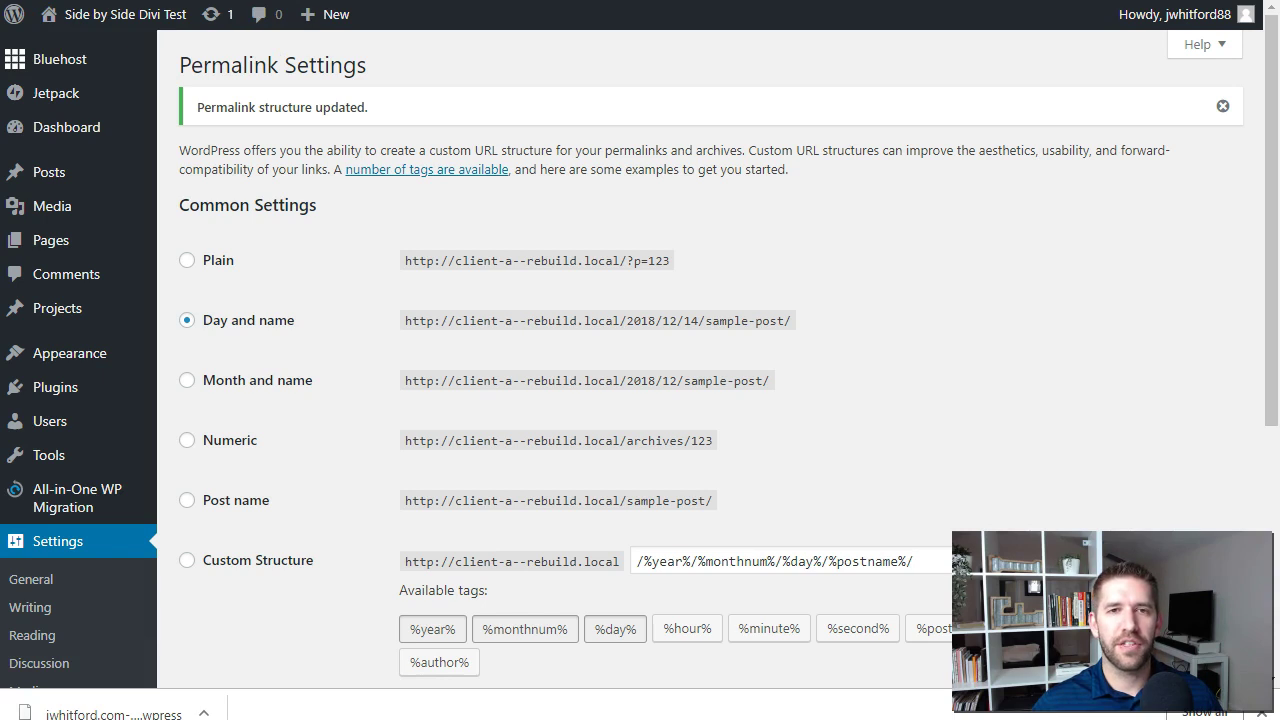
{"action": "left_click", "coordinate": [88, 60]}
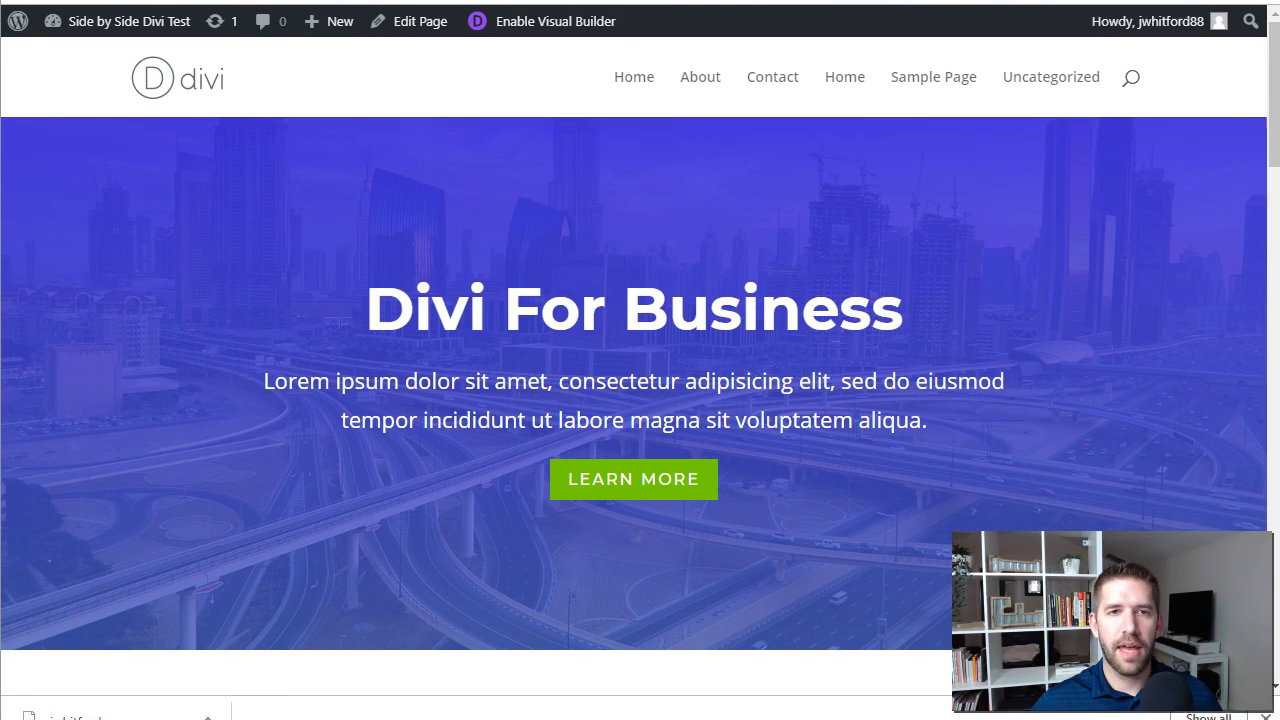
{"action": "scroll", "coordinate": [1077, 291], "scroll_direction": "down", "scroll_amount": 10}
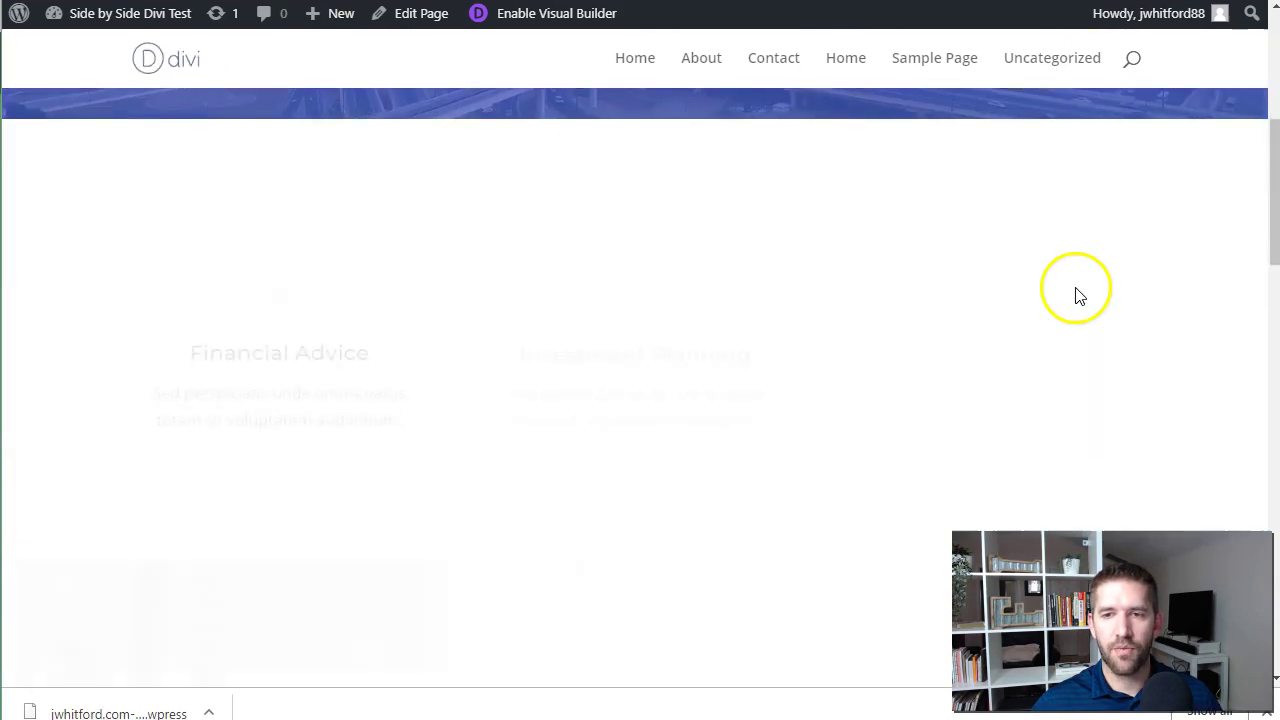
{"action": "scroll", "coordinate": [1020, 291], "scroll_direction": "up", "scroll_amount": 5}
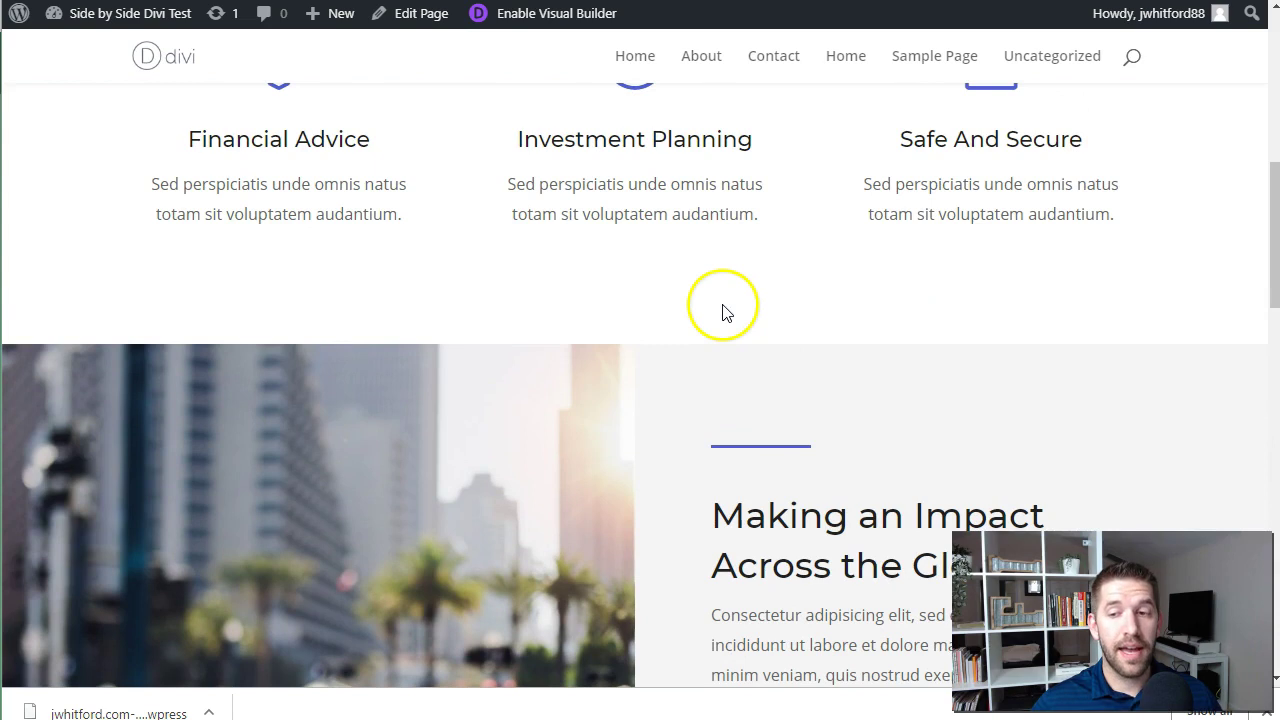
{"action": "scroll", "coordinate": [720, 309], "scroll_direction": "down", "scroll_amount": 4}
{"action": "scroll", "coordinate": [430, 440], "scroll_direction": "down", "scroll_amount": 6}
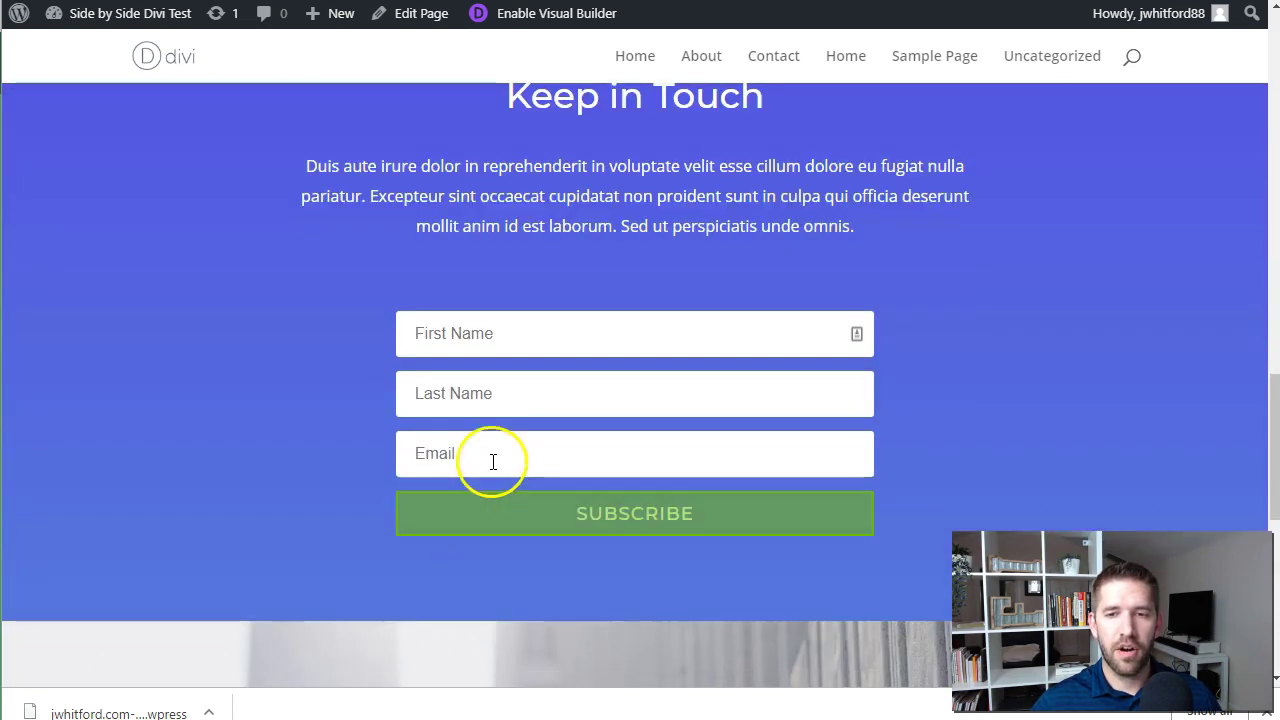
{"action": "scroll", "coordinate": [425, 447], "scroll_direction": "down", "scroll_amount": 7}
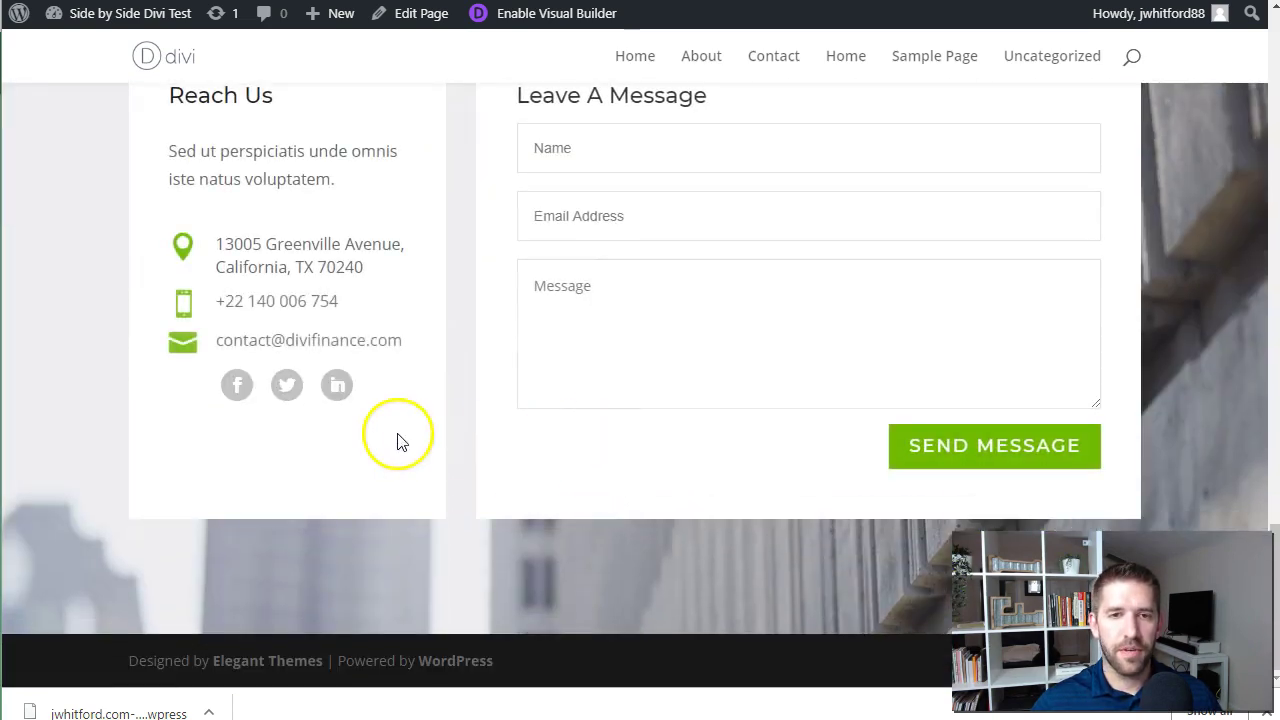
{"action": "key", "text": "Home"}
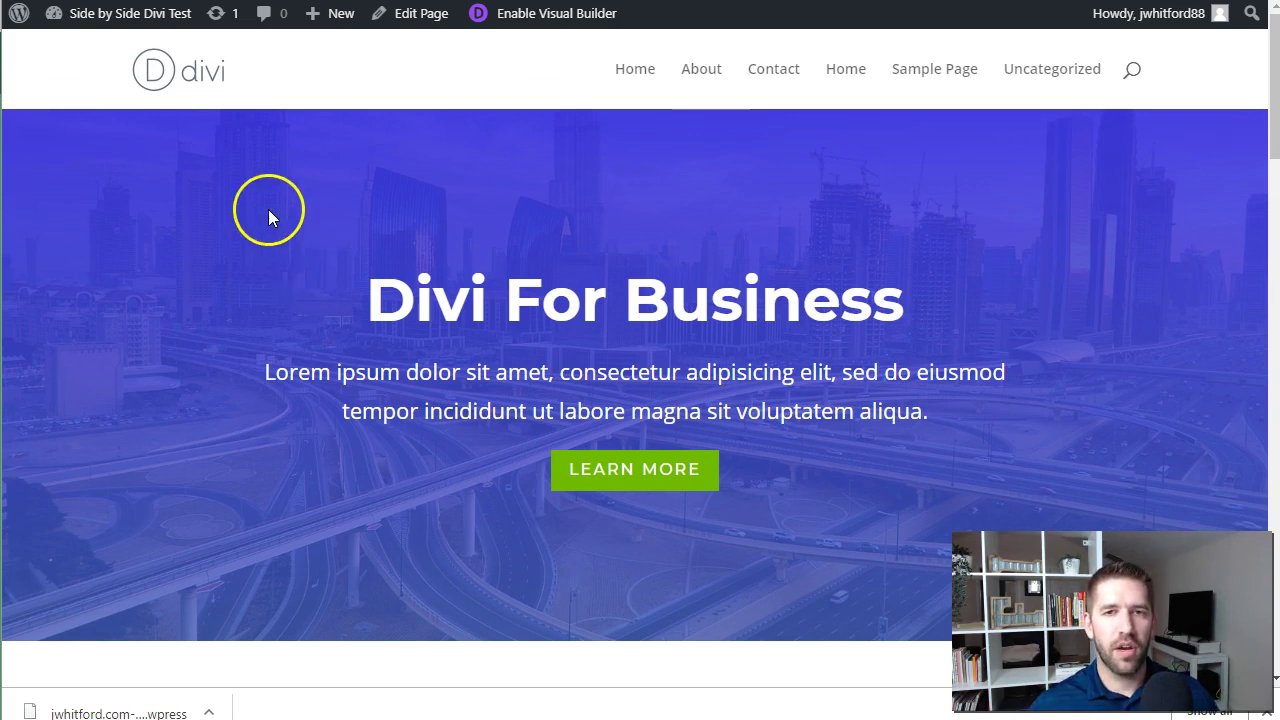
Find the Astra theme in the theme directory, install it and activate it on the local site
{"action": "mouse_move", "coordinate": [143, 22]}
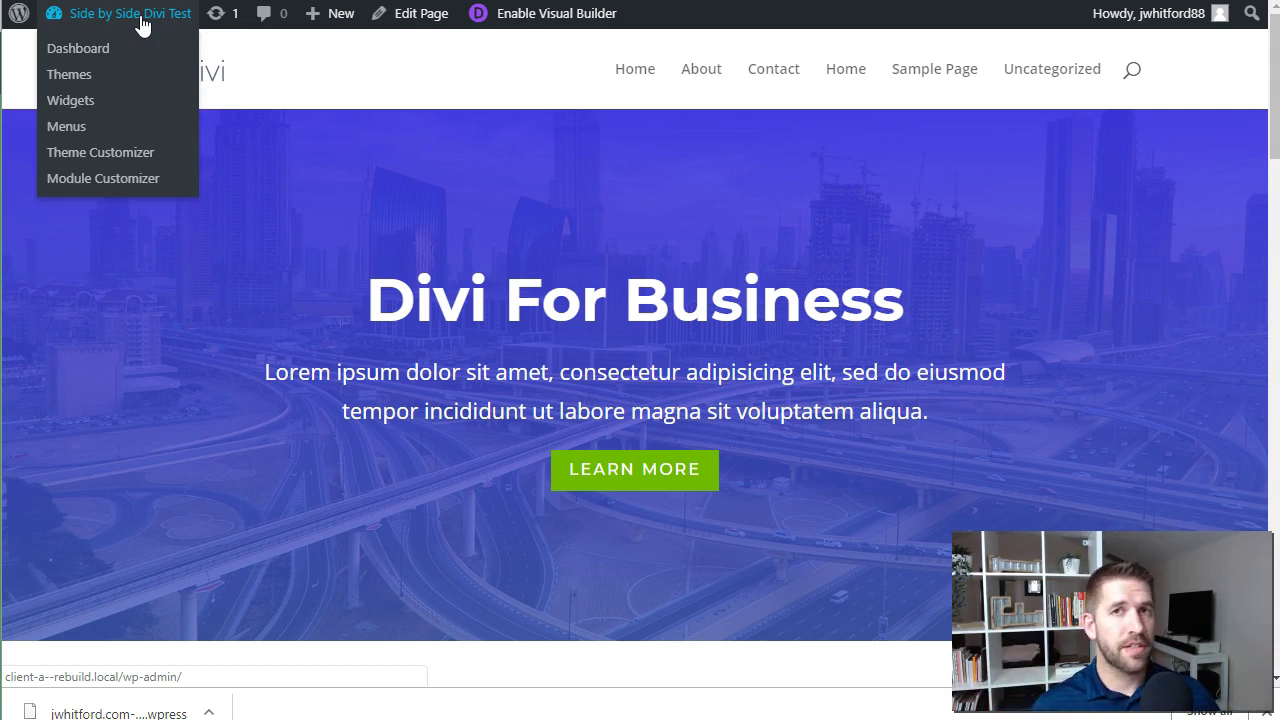
{"action": "left_click", "coordinate": [94, 79]}
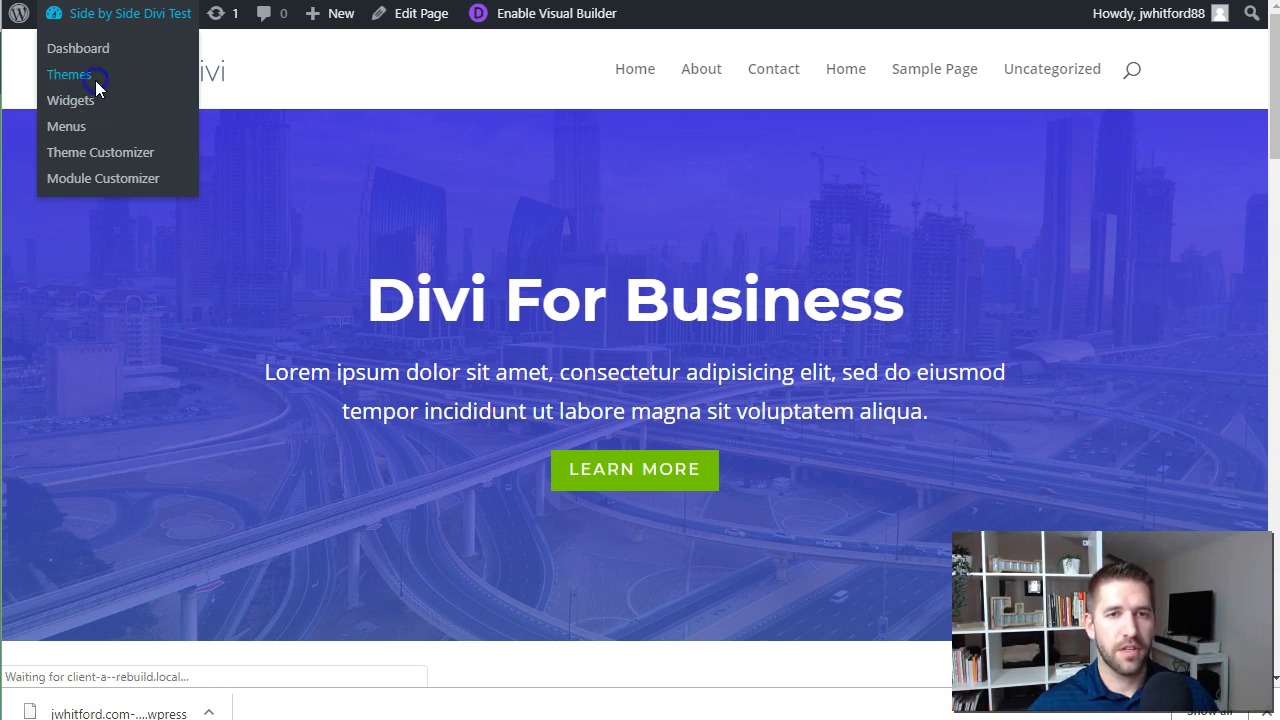
{"action": "left_click", "coordinate": [729, 438]}
{"action": "left_click", "coordinate": [1046, 118]}
{"action": "type", "text": "astra"}
{"action": "left_click", "coordinate": [1001, 168]}
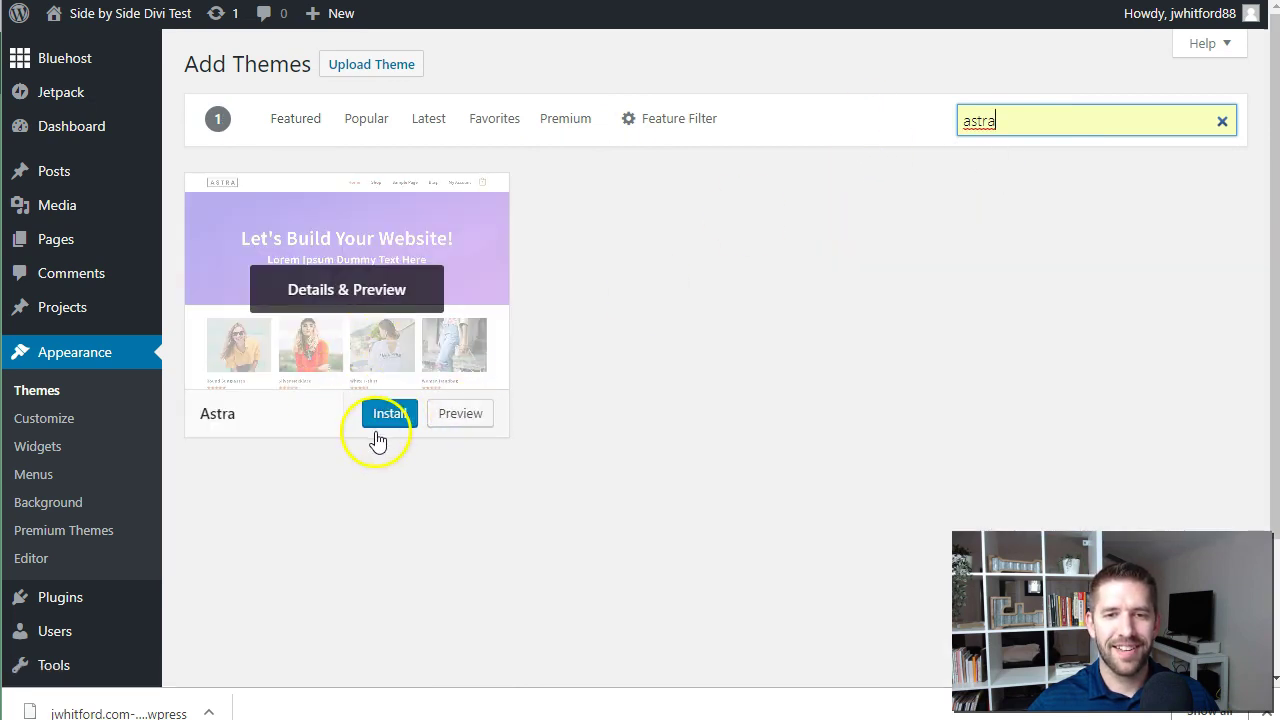
{"action": "left_click", "coordinate": [384, 420]}
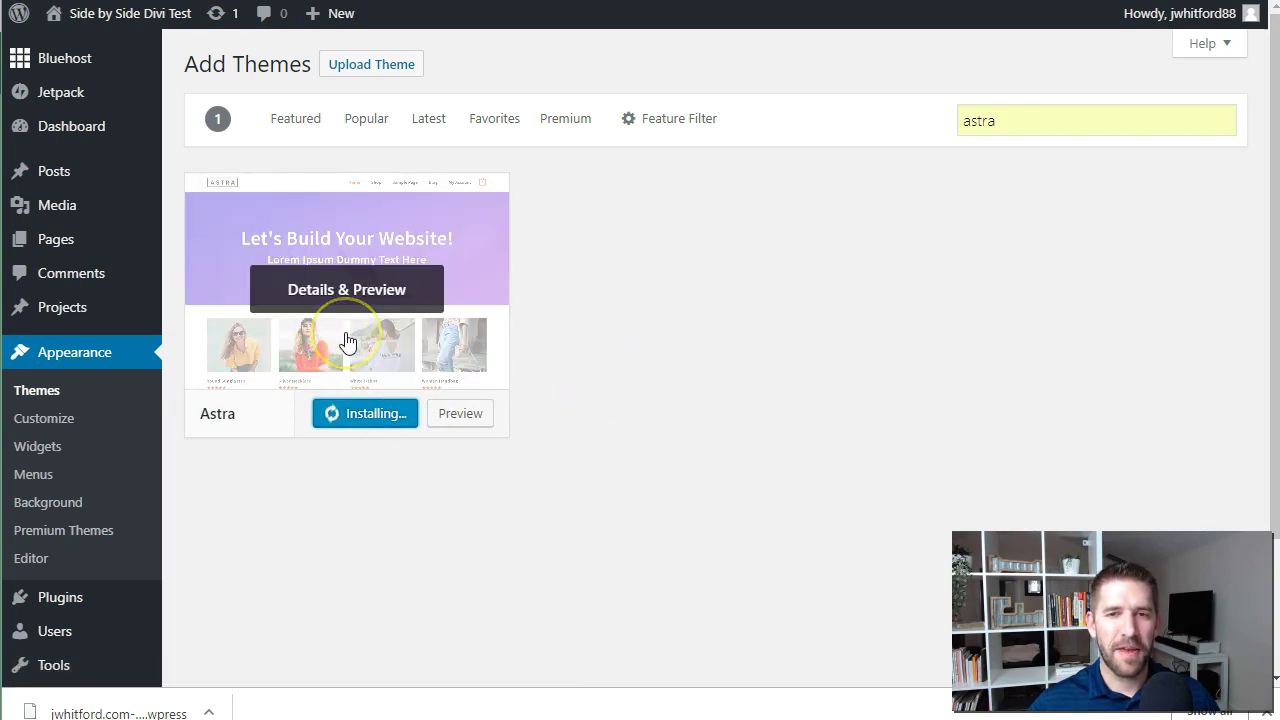
{"action": "left_click", "coordinate": [347, 418]}
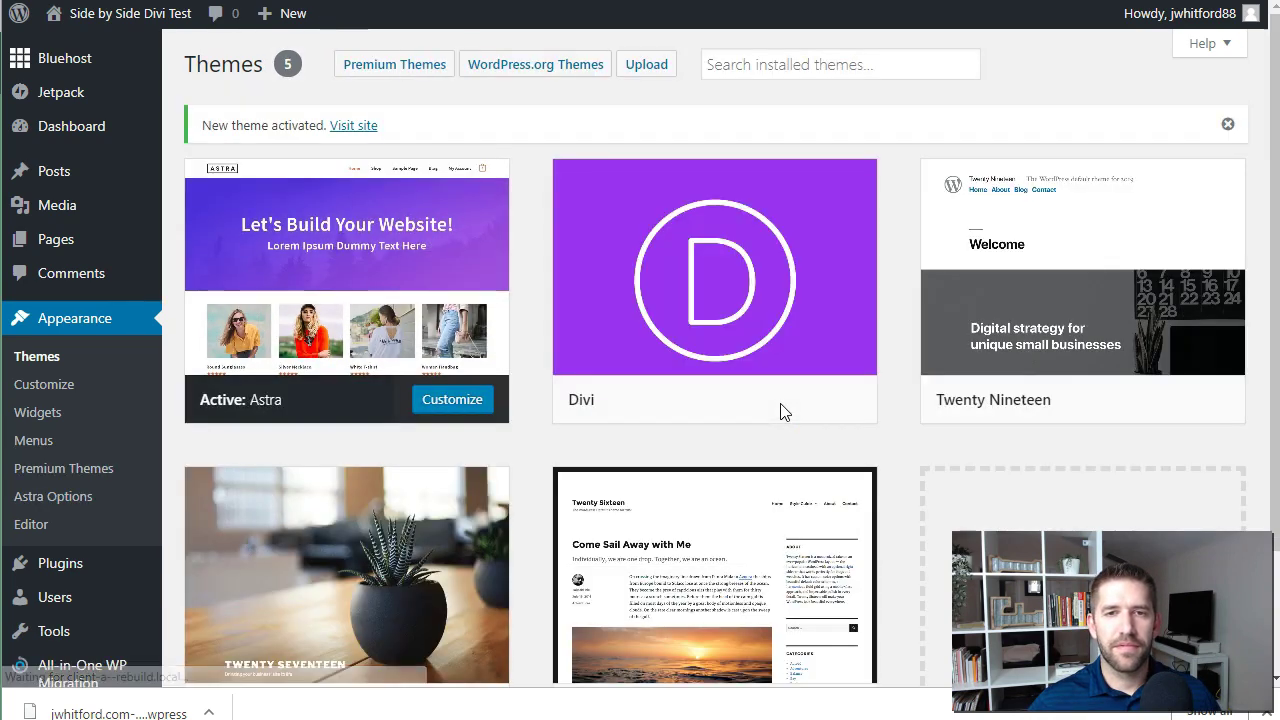
View the site's front page under Astra and examine the Divi shortcodes throughout the Home page content
{"action": "left_click", "coordinate": [352, 125]}
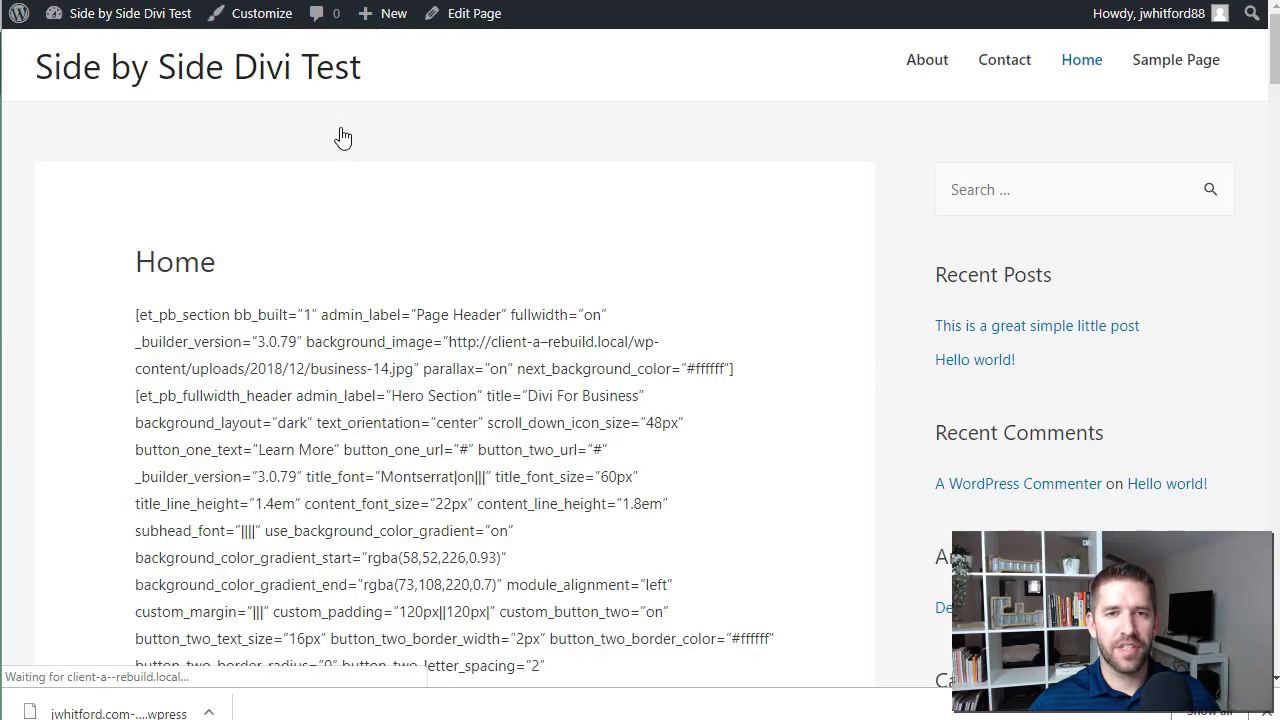
{"action": "scroll", "coordinate": [750, 350], "scroll_direction": "down", "scroll_amount": 15}
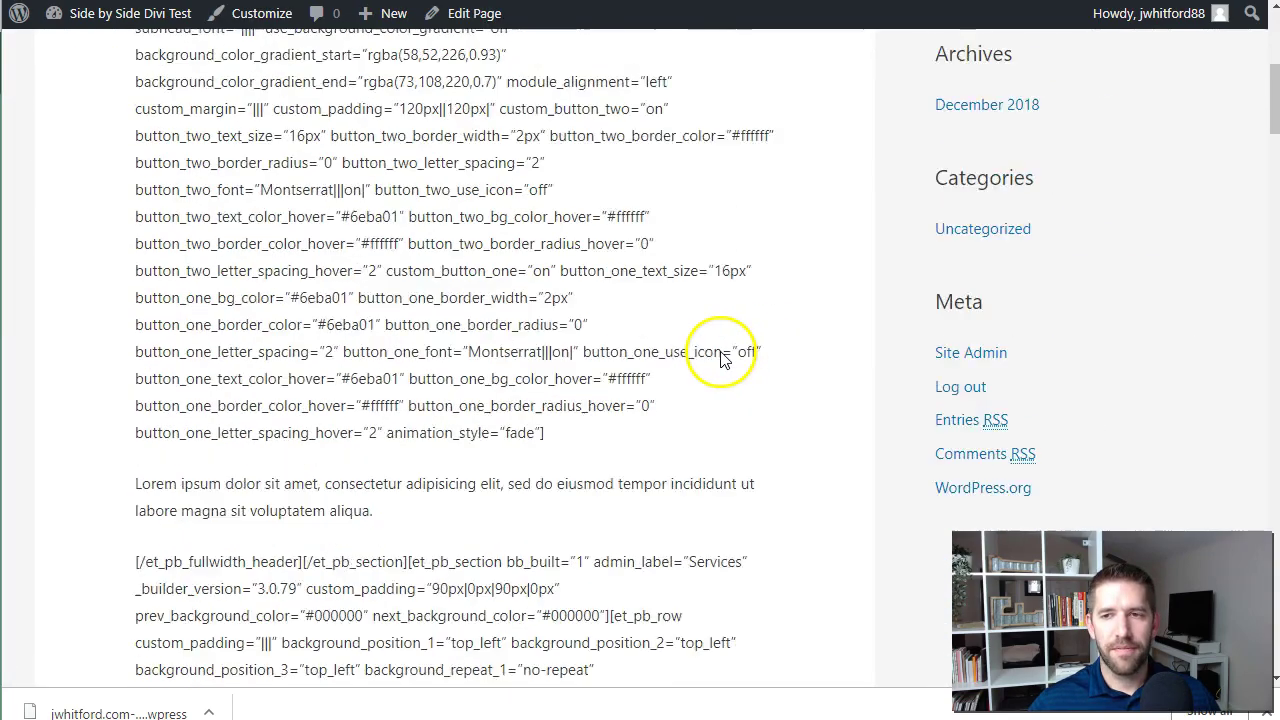
{"action": "scroll", "coordinate": [627, 281], "scroll_direction": "down", "scroll_amount": 6}
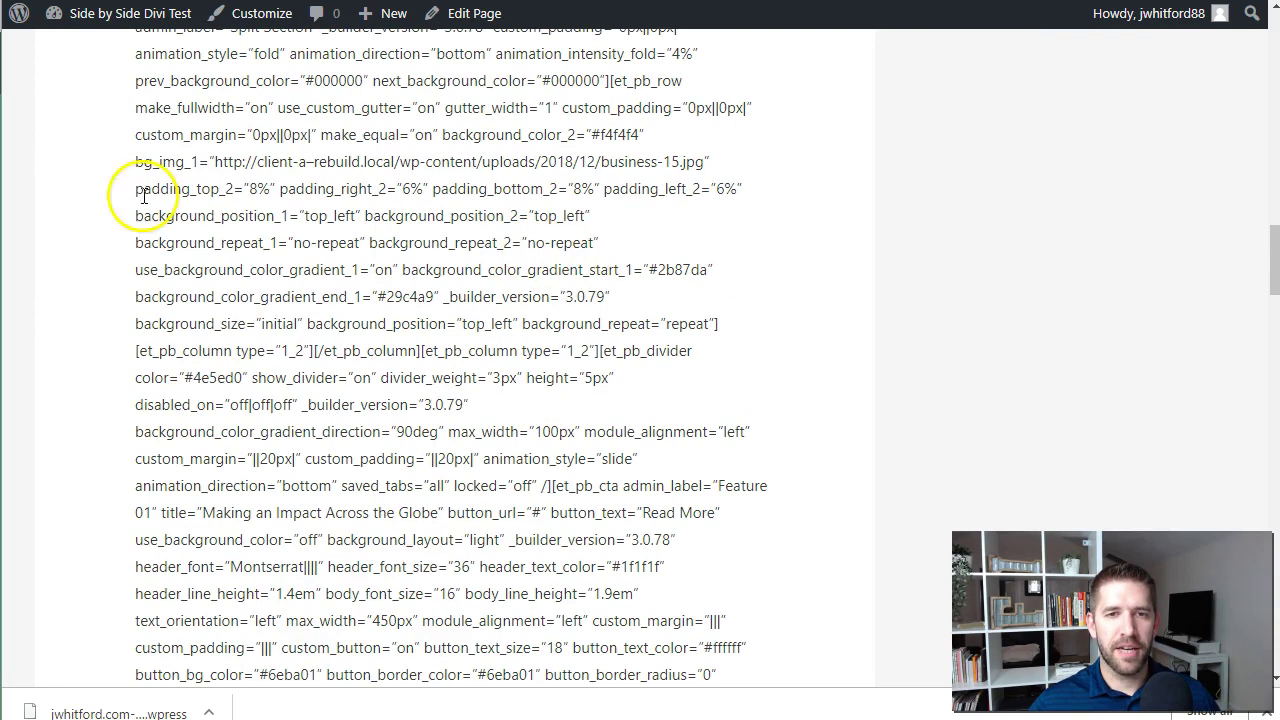
{"action": "scroll", "coordinate": [281, 222], "scroll_direction": "up", "scroll_amount": 3}
{"action": "scroll", "coordinate": [281, 222], "scroll_direction": "up", "scroll_amount": 1}
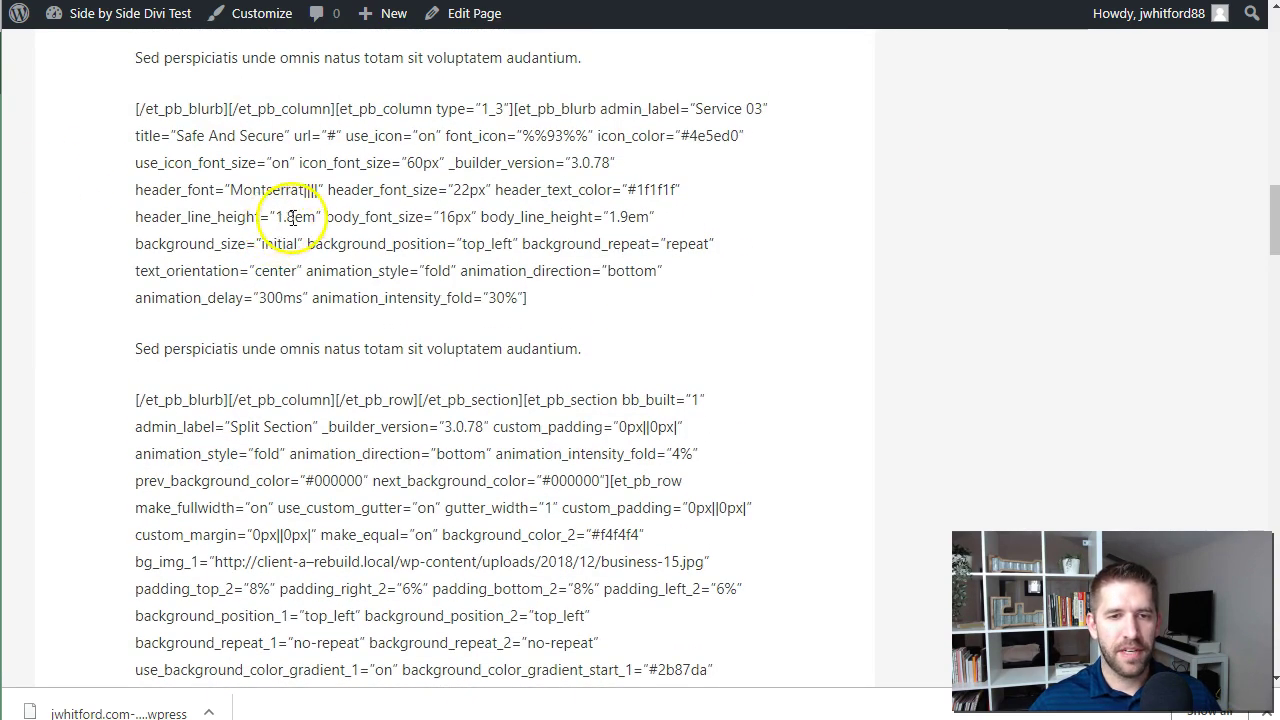
{"action": "left_click_drag", "start_coordinate": [135, 352], "coordinate": [586, 508]}
{"action": "left_click", "coordinate": [656, 521]}
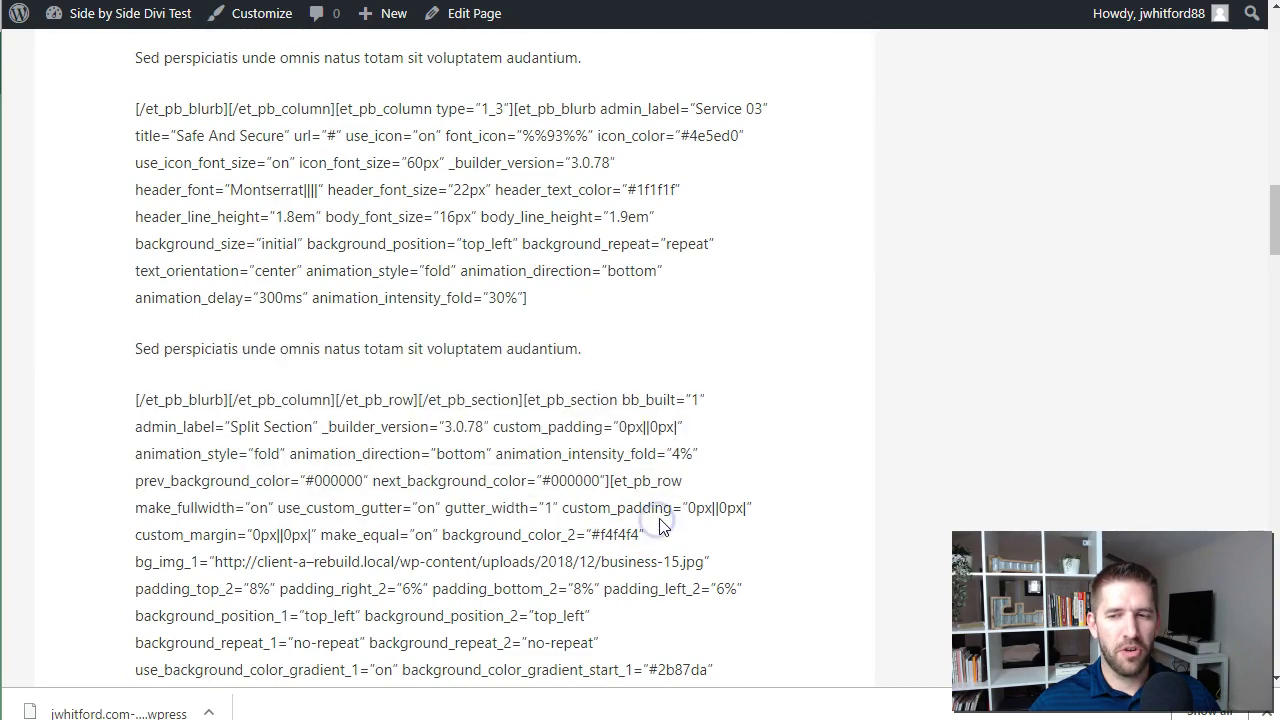
{"action": "scroll", "coordinate": [662, 535], "scroll_direction": "down", "scroll_amount": 5}
{"action": "scroll", "coordinate": [545, 462], "scroll_direction": "down", "scroll_amount": 3}
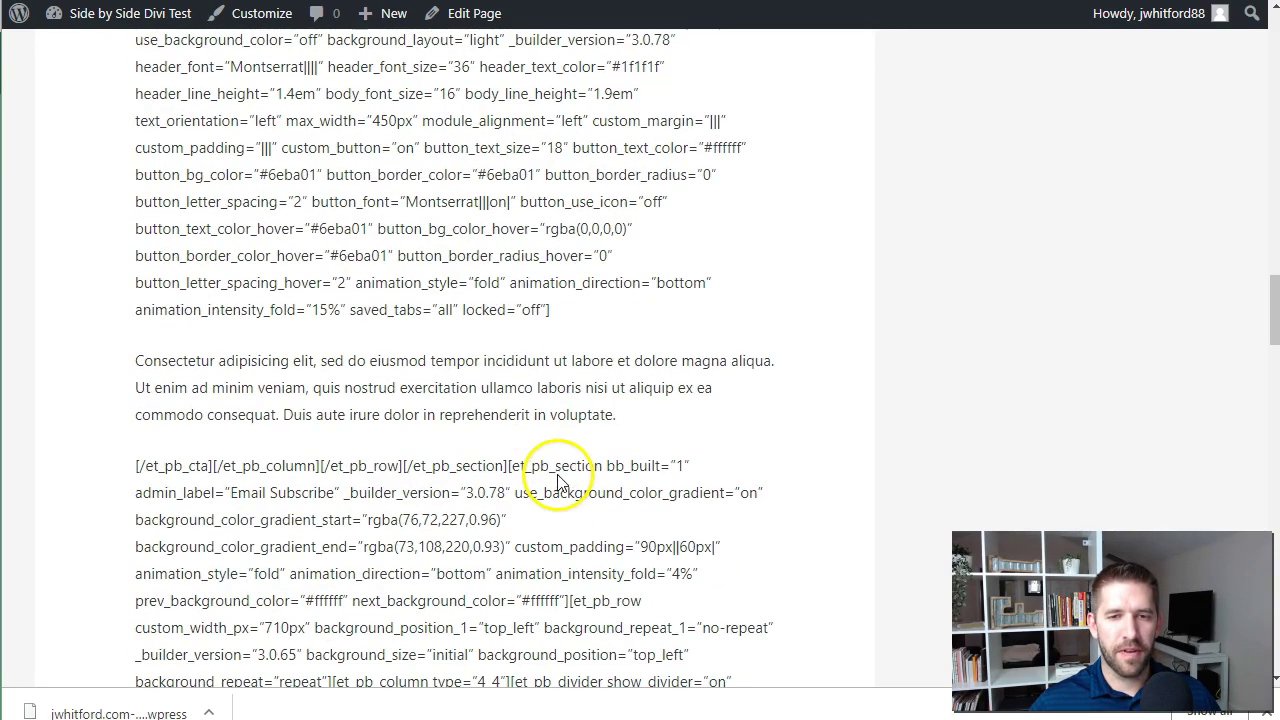
{"action": "scroll", "coordinate": [430, 285], "scroll_direction": "down", "scroll_amount": 15}
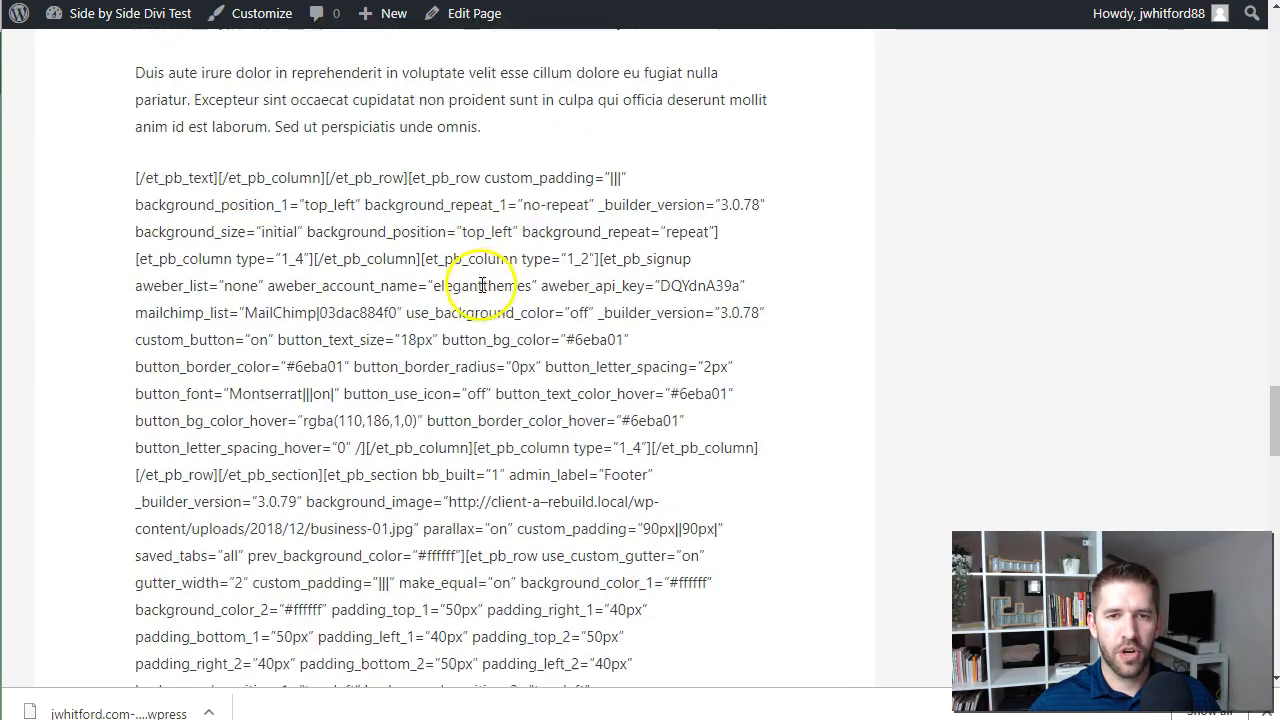
{"action": "scroll", "coordinate": [478, 296], "scroll_direction": "down", "scroll_amount": 5}
{"action": "scroll", "coordinate": [480, 300], "scroll_direction": "up", "scroll_amount": 20}
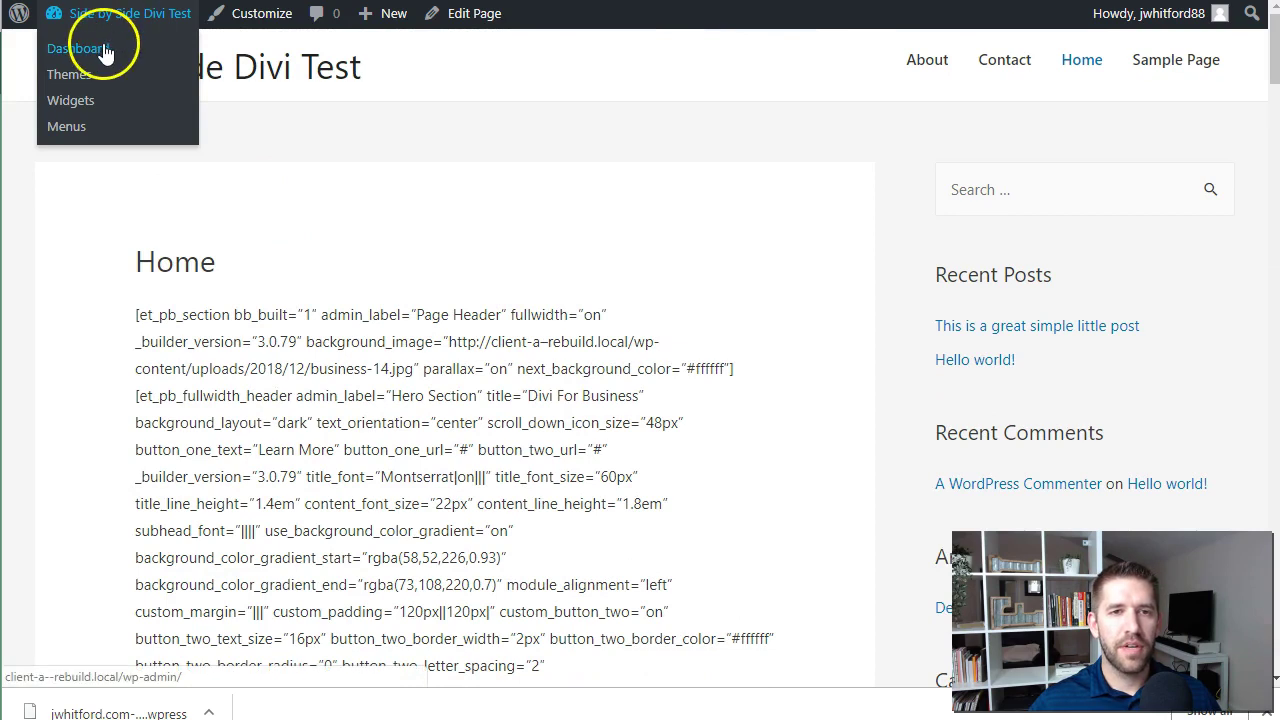
Return to the WordPress admin, dismiss the import success message and go to the Astra Options page
{"action": "left_click", "coordinate": [104, 52]}
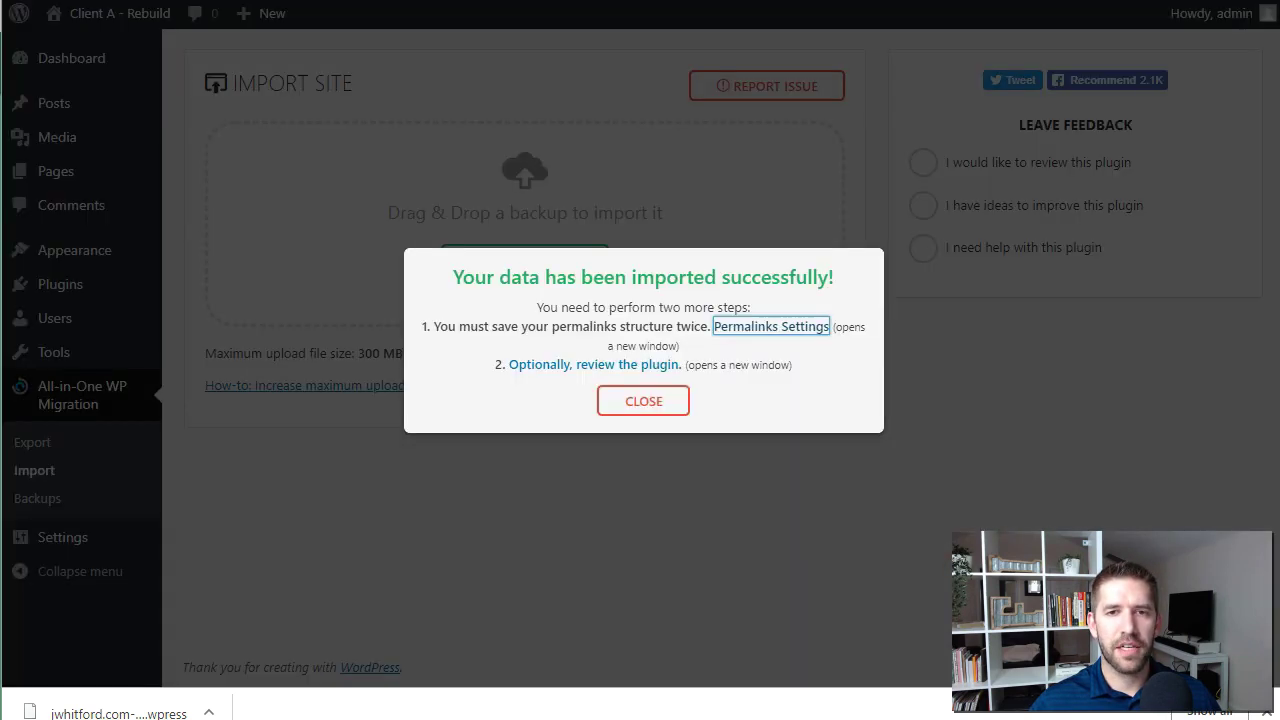
{"action": "left_click", "coordinate": [620, 402]}
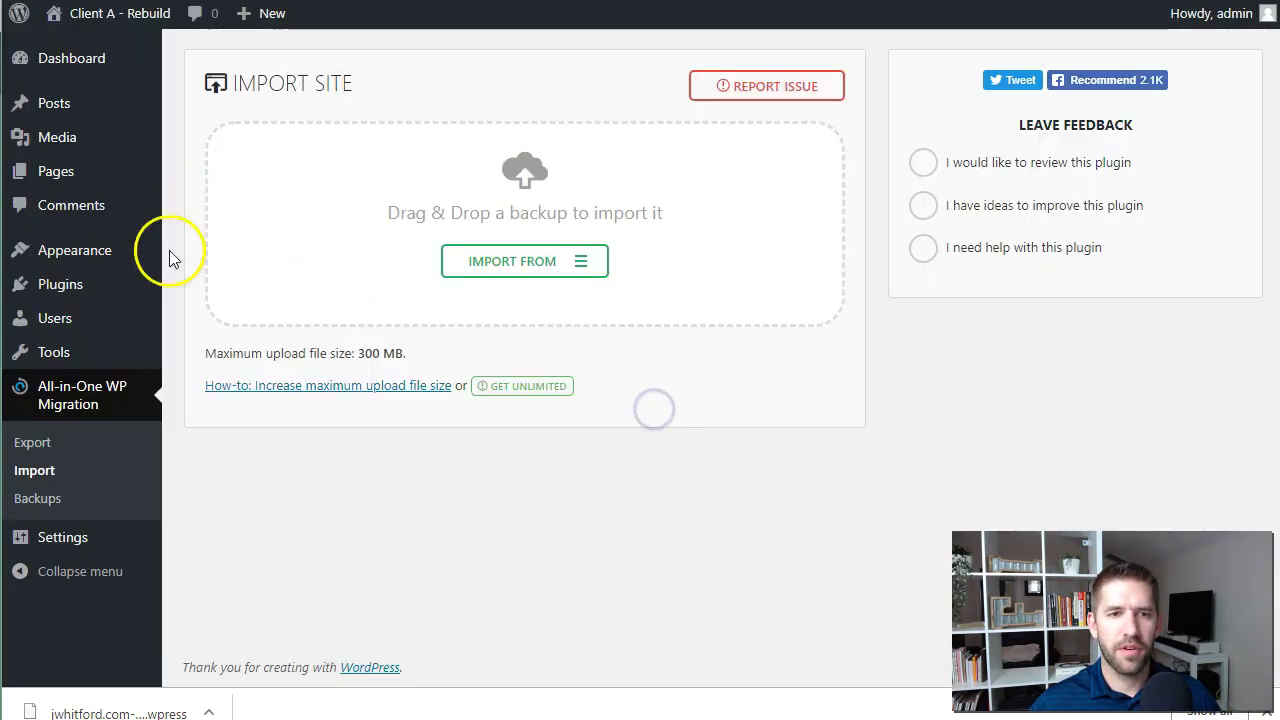
{"action": "mouse_move", "coordinate": [75, 322]}
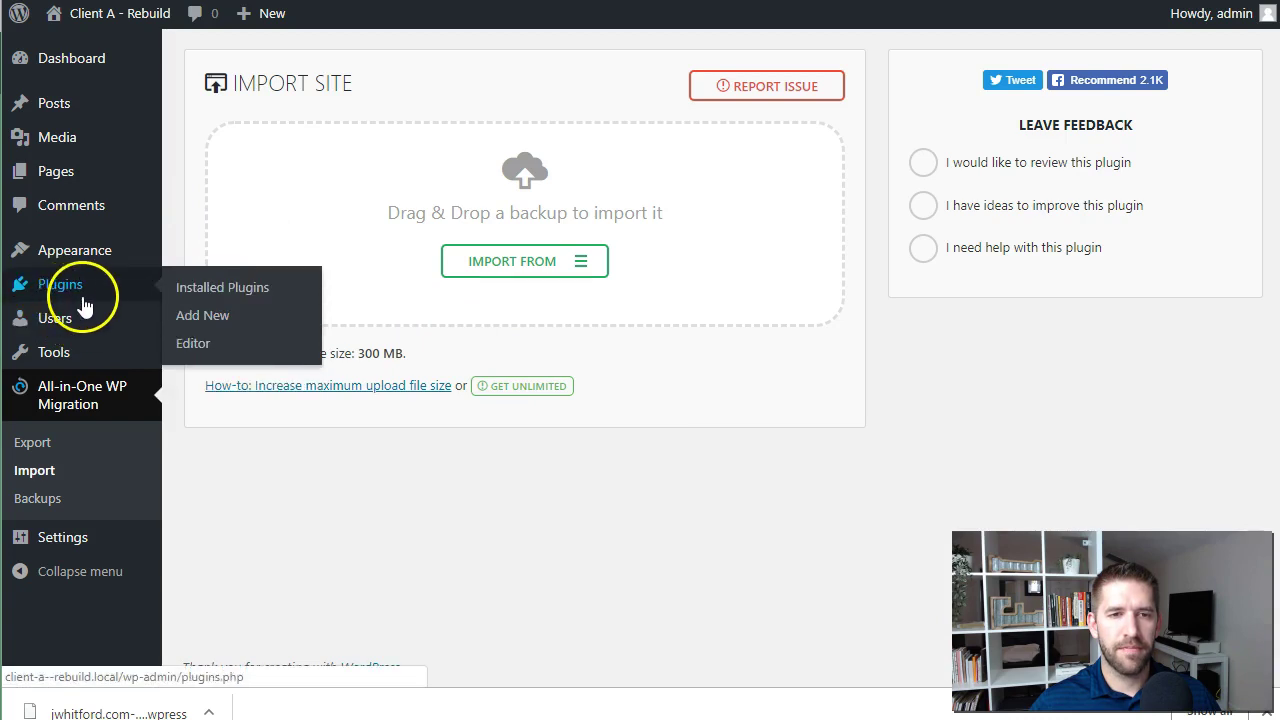
{"action": "left_click", "coordinate": [88, 285]}
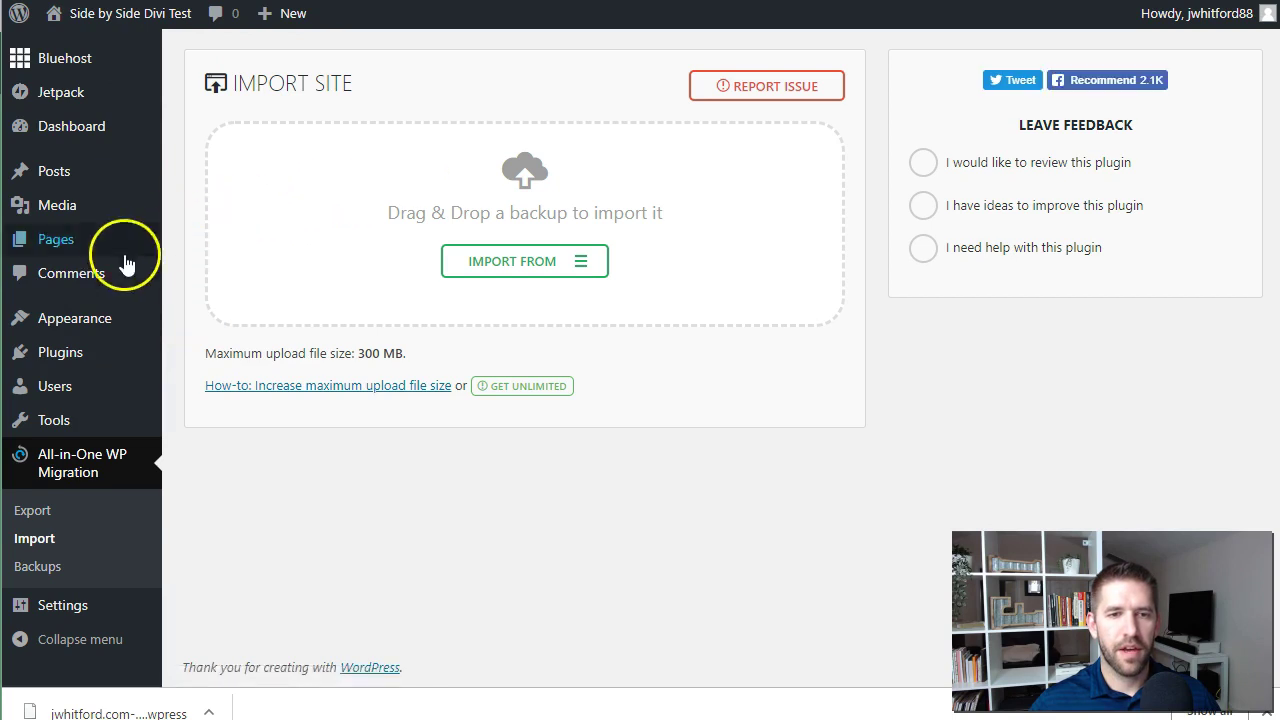
{"action": "mouse_move", "coordinate": [68, 322]}
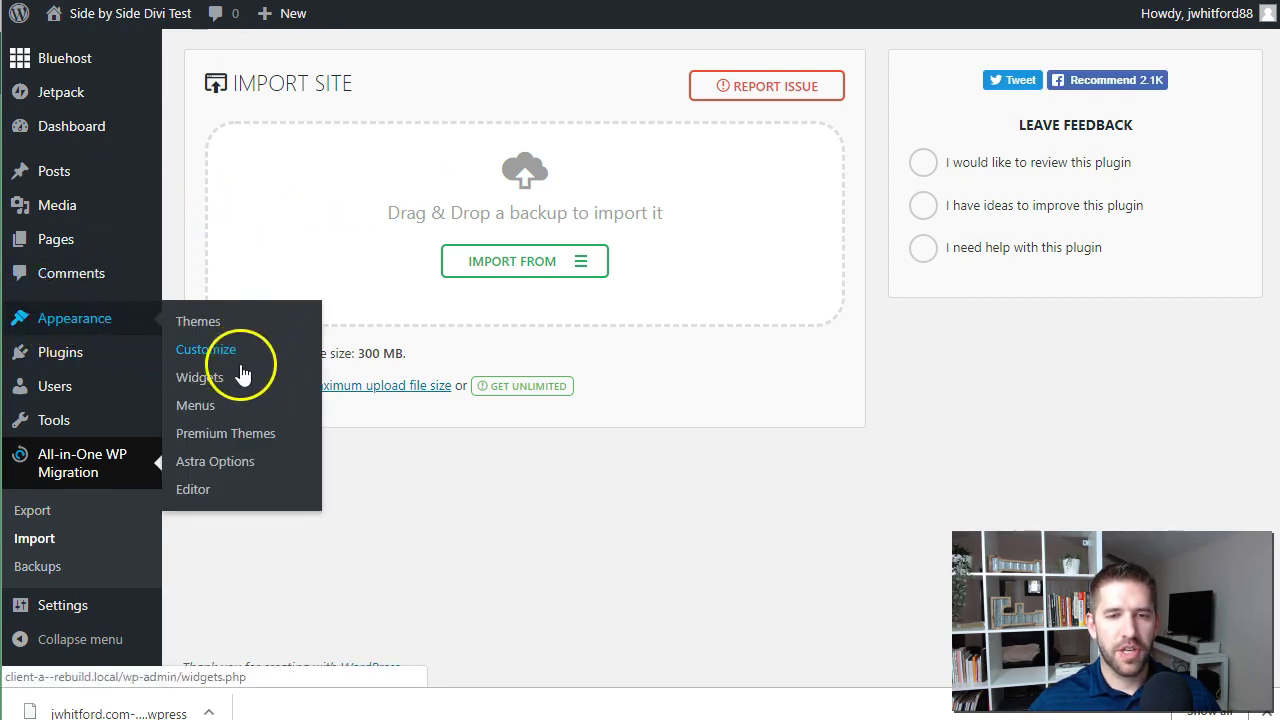
{"action": "left_click", "coordinate": [211, 472]}
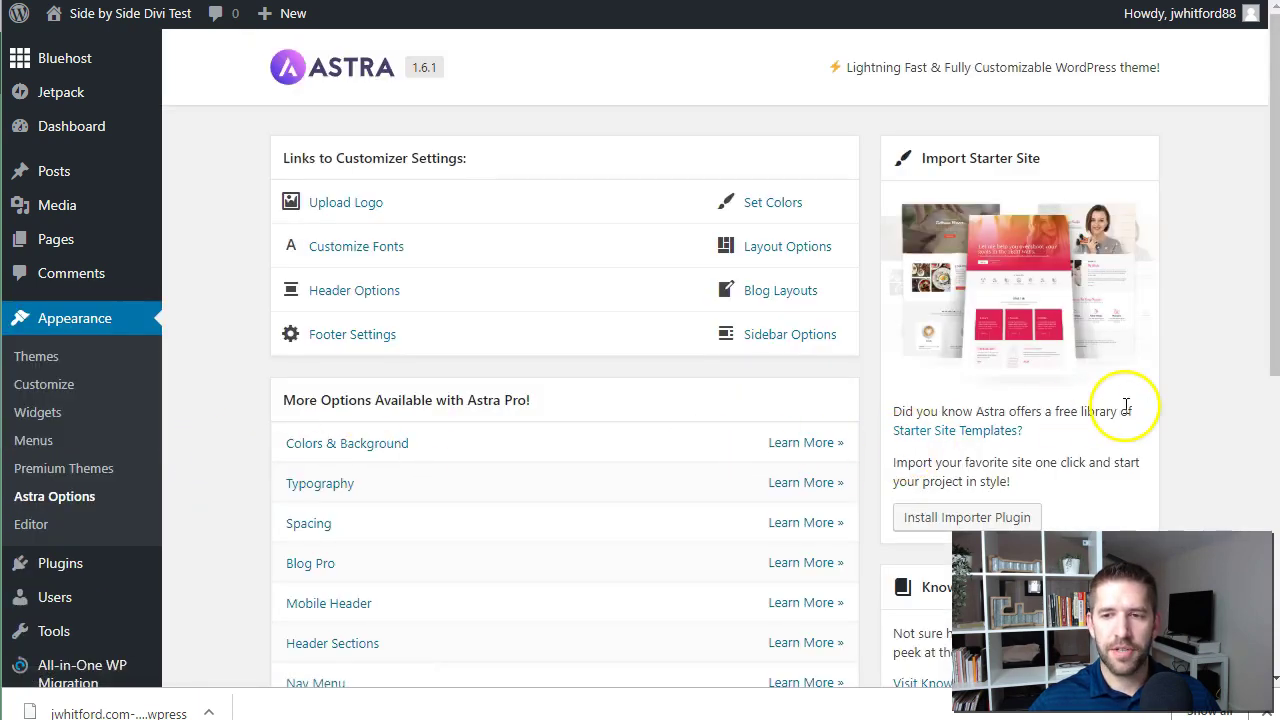
Install the starter site importer plugin from Astra Options and open its site library
{"action": "scroll", "coordinate": [1126, 405], "scroll_direction": "down", "scroll_amount": 1}
{"action": "left_click", "coordinate": [957, 430]}
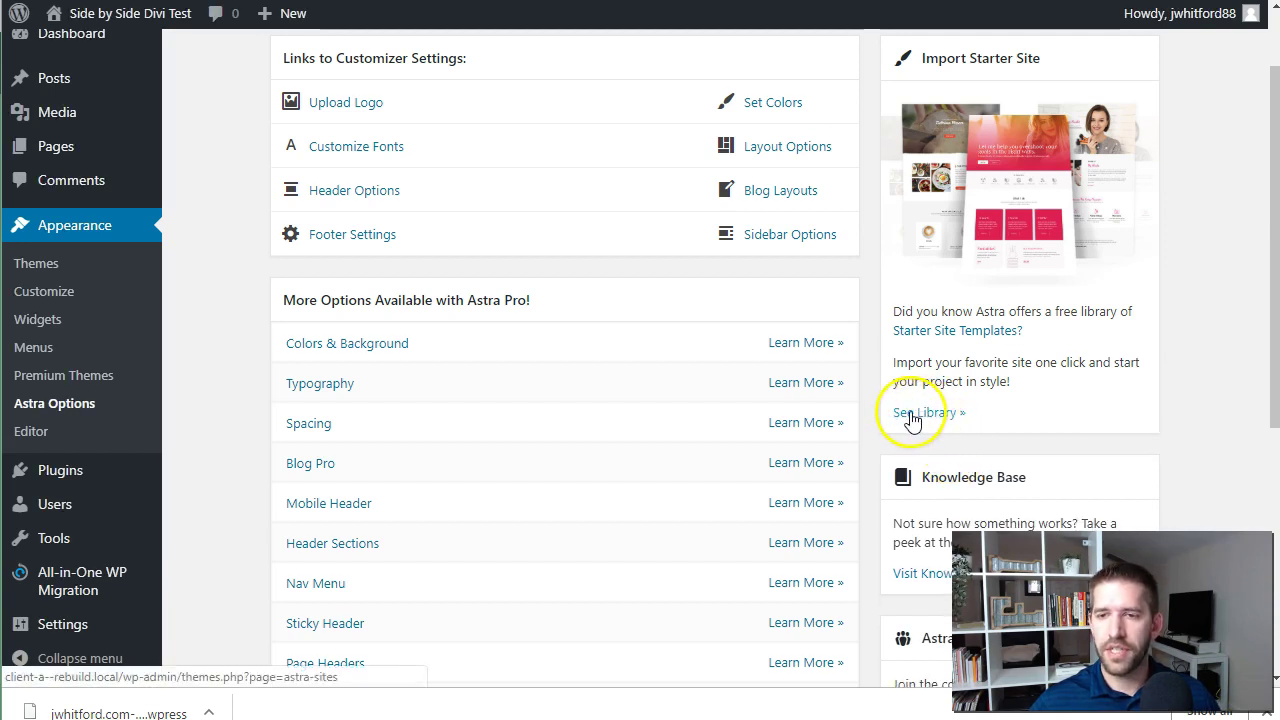
{"action": "left_click", "coordinate": [911, 423]}
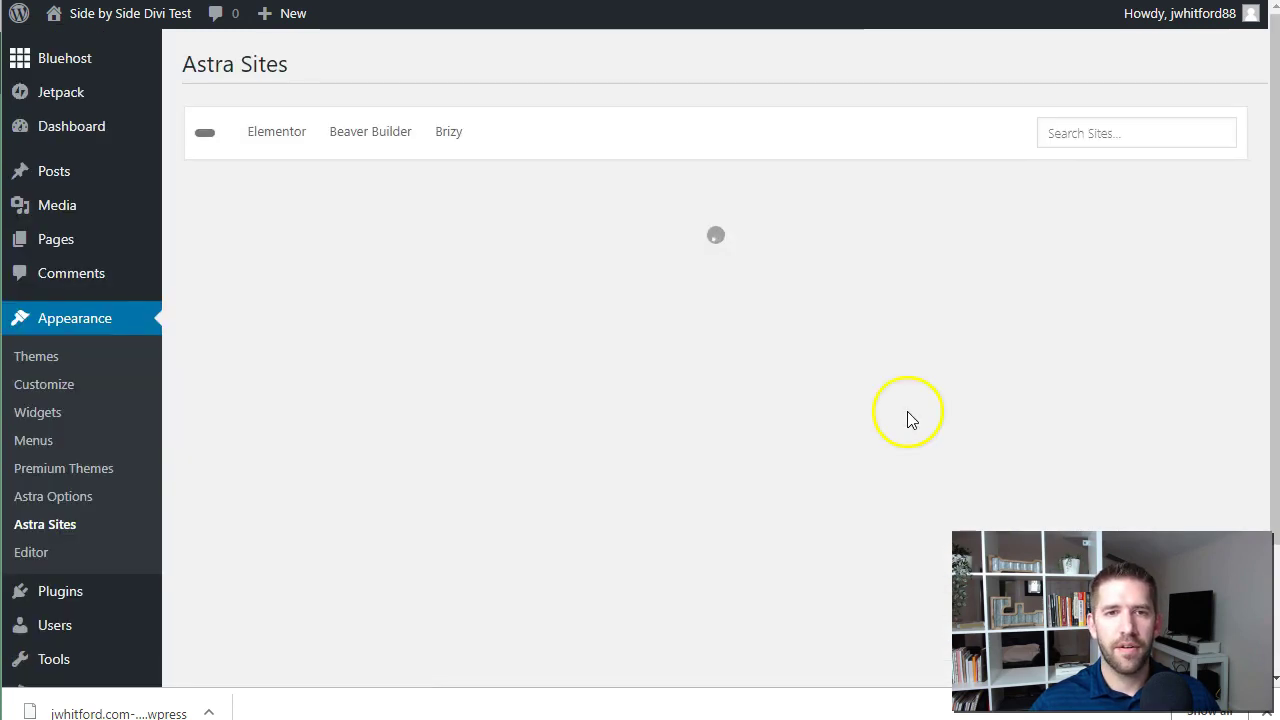
Browse the Astra starter sites built for Brizy and open the preview of the Coach template
{"action": "left_click", "coordinate": [448, 133]}
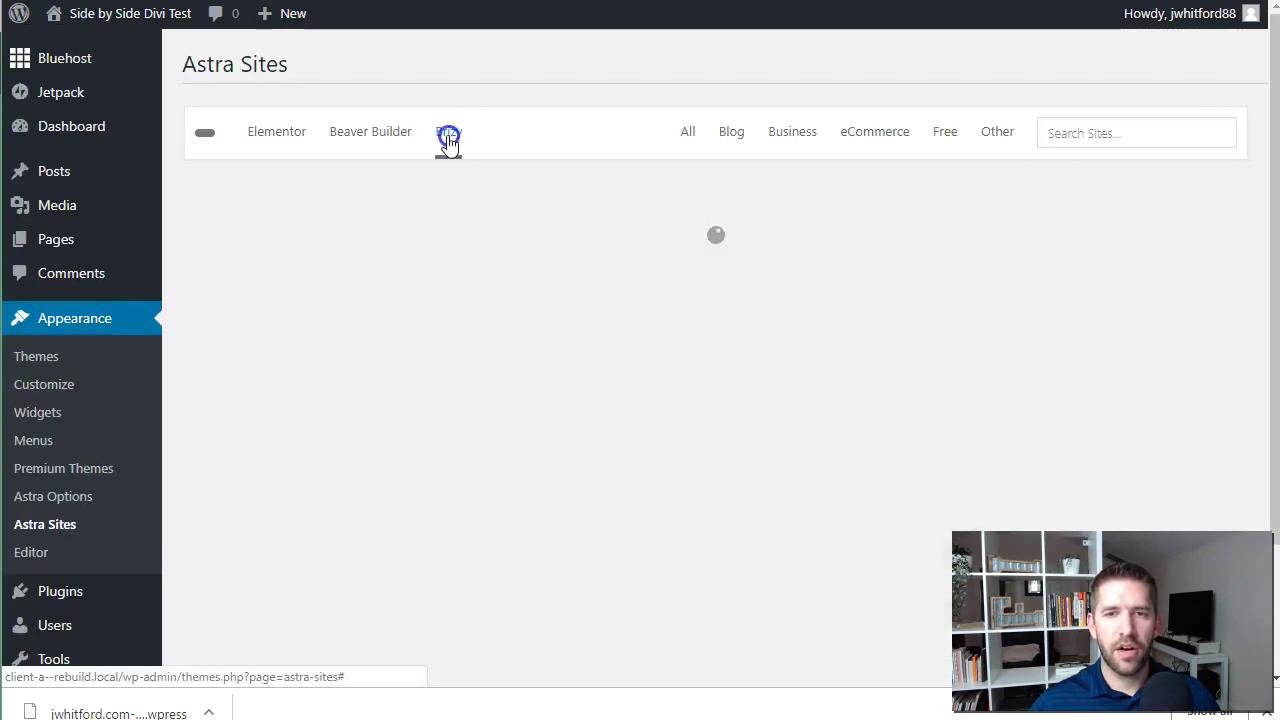
{"action": "scroll", "coordinate": [634, 380], "scroll_direction": "down", "scroll_amount": 4}
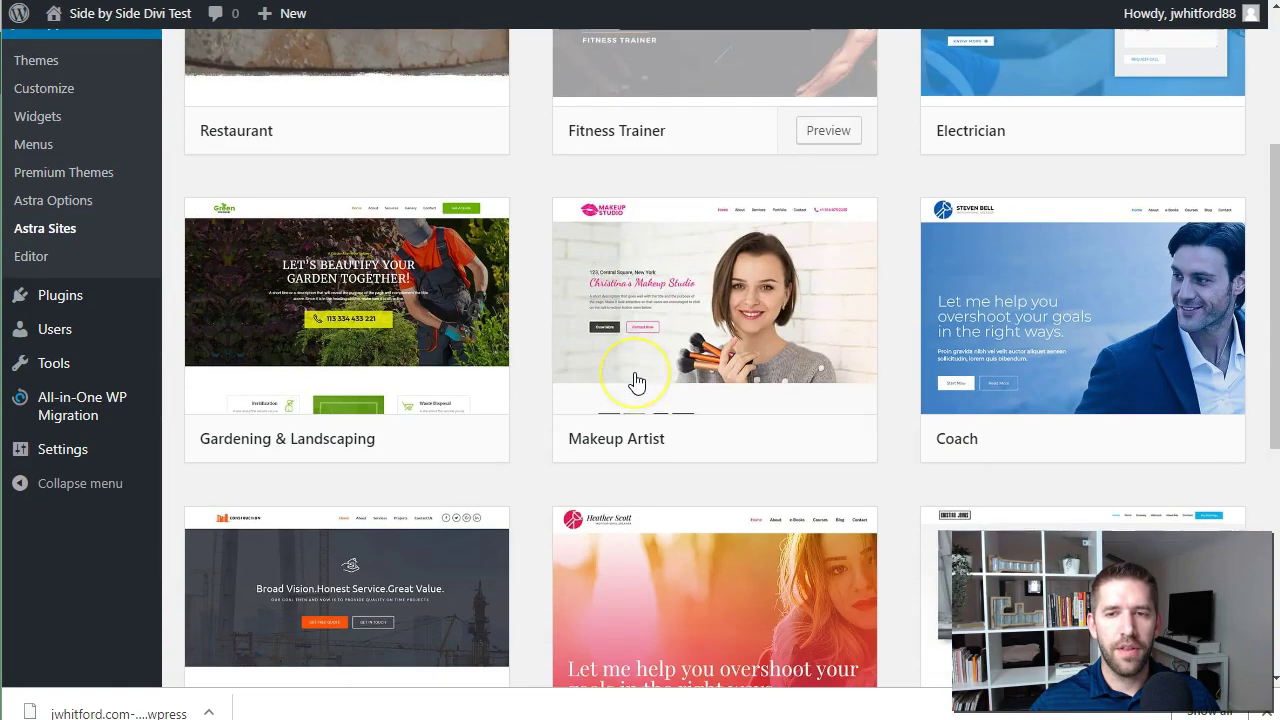
{"action": "scroll", "coordinate": [637, 382], "scroll_direction": "down", "scroll_amount": 1}
{"action": "scroll", "coordinate": [636, 381], "scroll_direction": "down", "scroll_amount": 2}
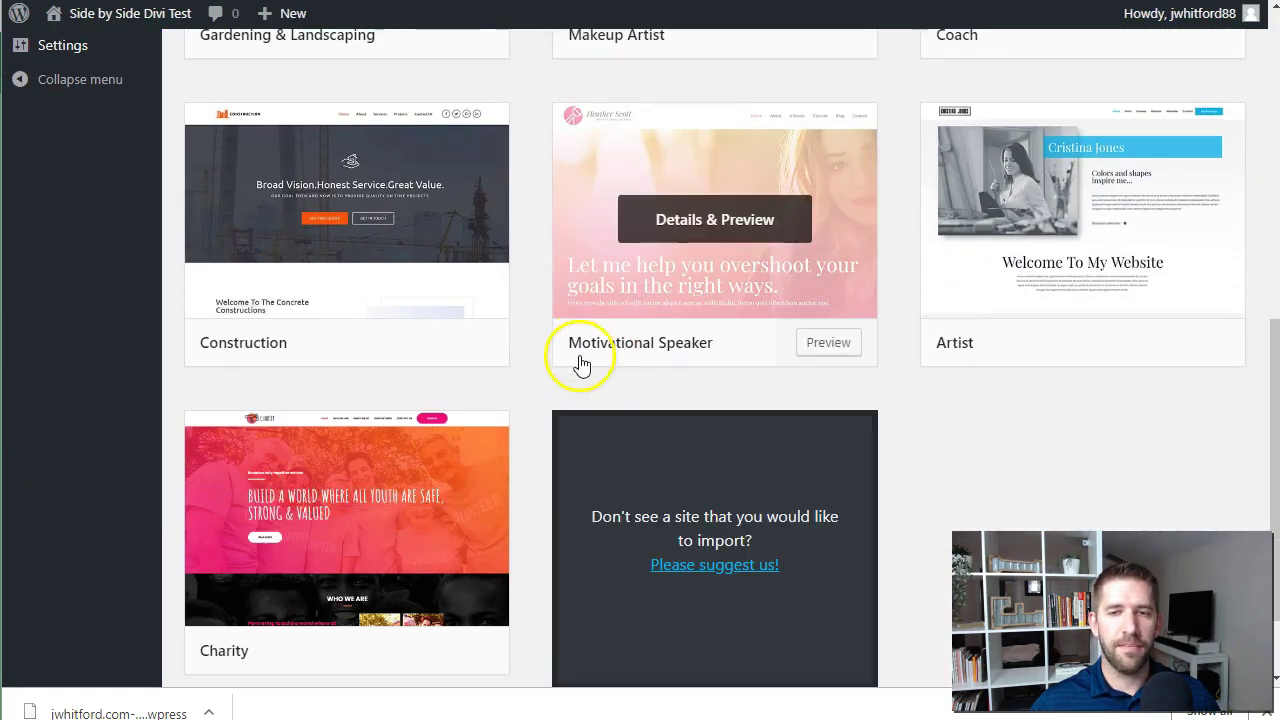
{"action": "scroll", "coordinate": [663, 457], "scroll_direction": "down", "scroll_amount": 1}
{"action": "scroll", "coordinate": [711, 540], "scroll_direction": "up", "scroll_amount": 5}
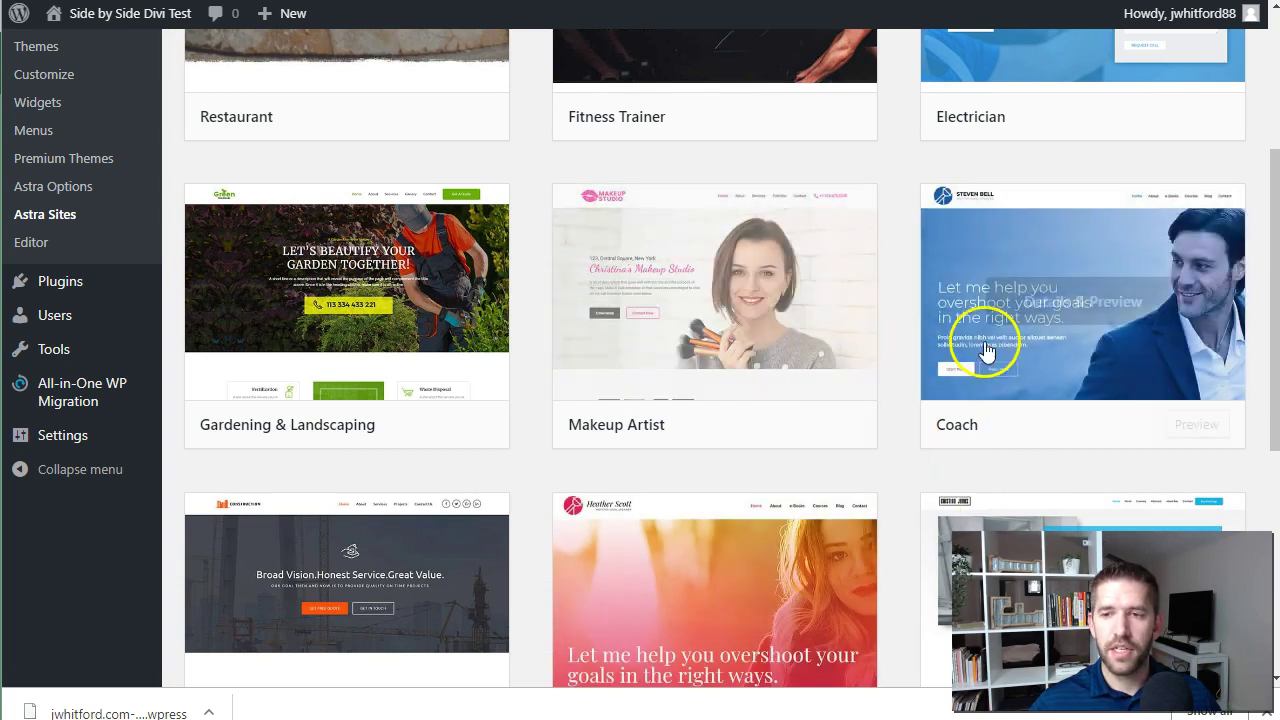
{"action": "left_click", "coordinate": [1052, 306]}
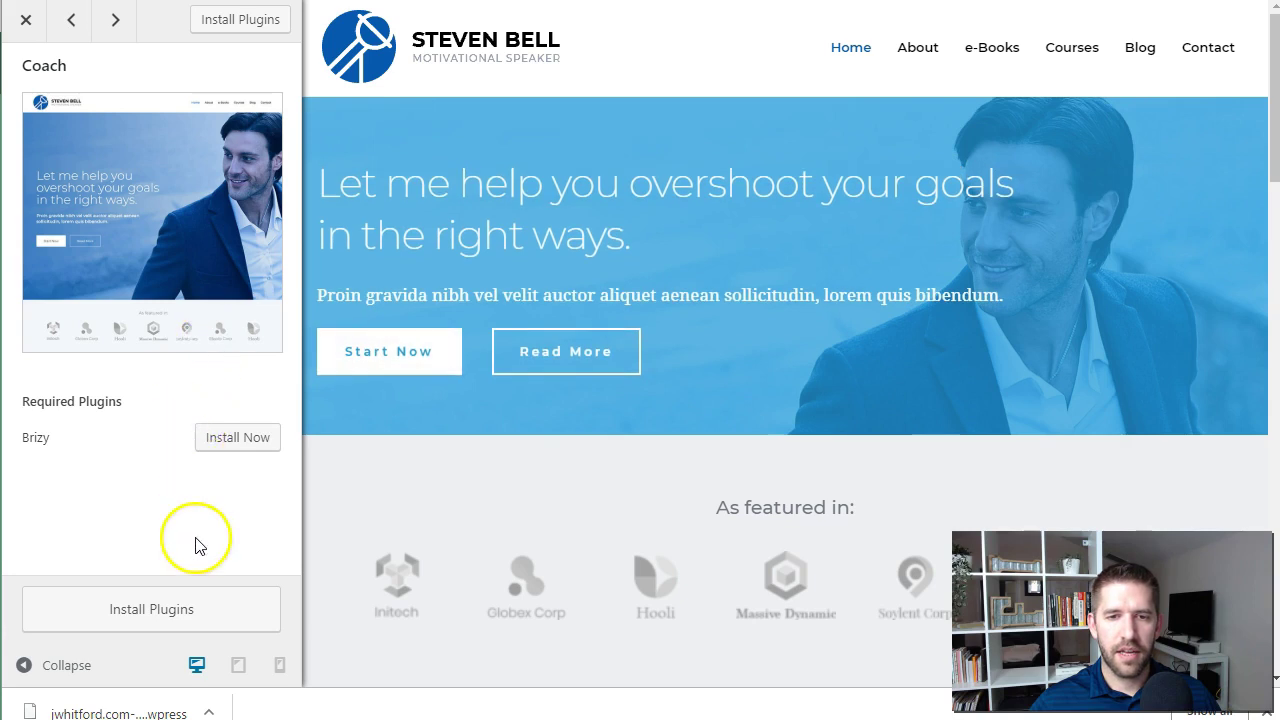
Install the required Brizy plugin and import the Coach starter site, accepting the demo import notice
{"action": "left_click", "coordinate": [200, 612]}
{"action": "left_click_drag", "start_coordinate": [24, 434], "coordinate": [60, 442]}
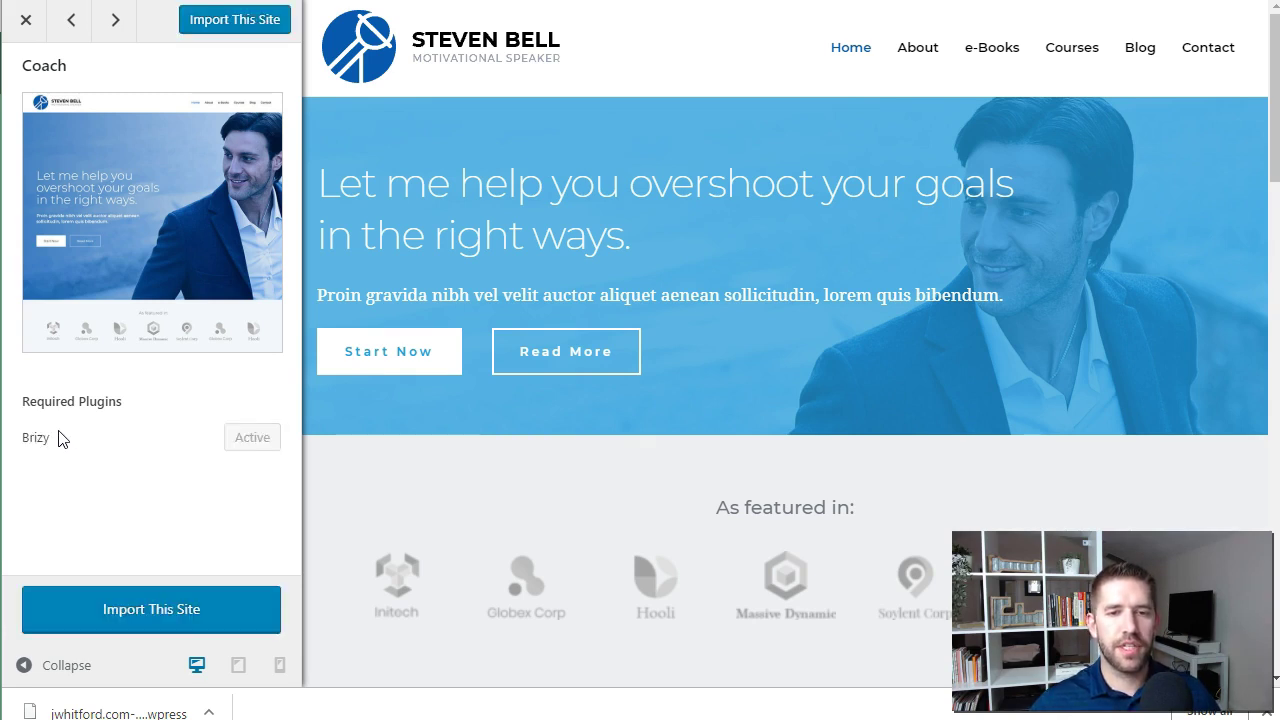
{"action": "left_click", "coordinate": [150, 612]}
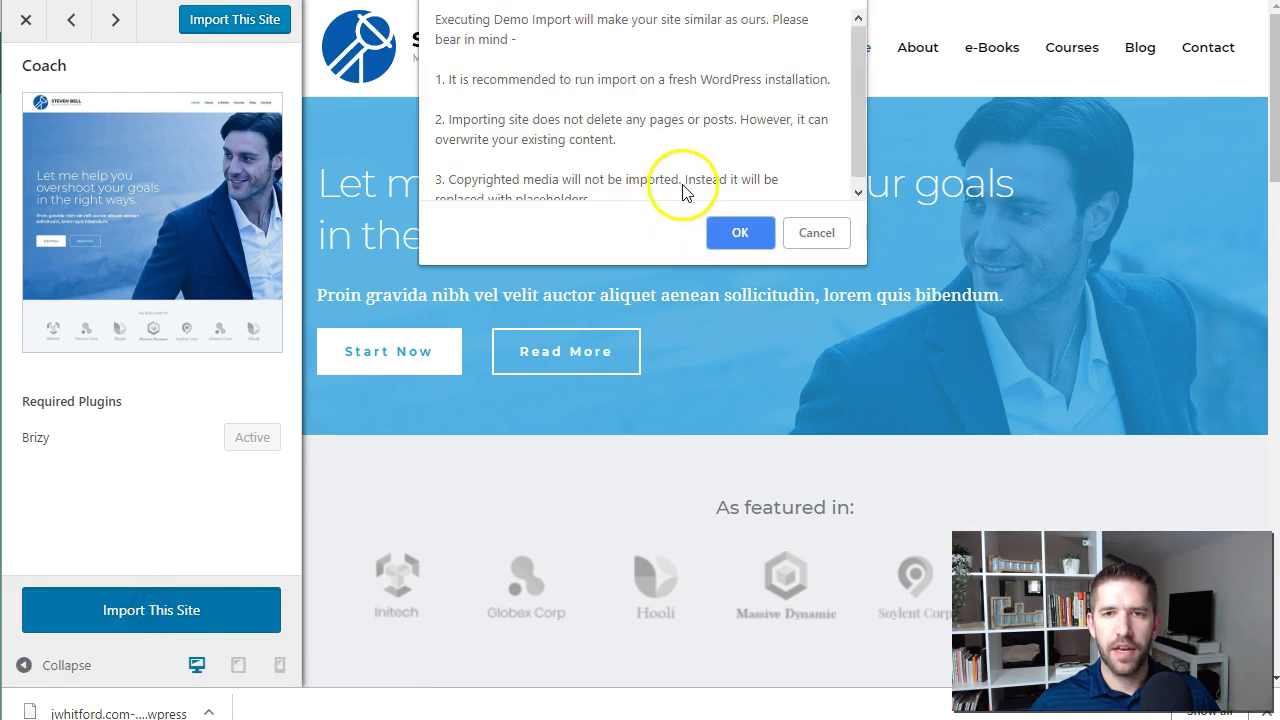
{"action": "left_click_drag", "start_coordinate": [860, 78], "coordinate": [862, 50]}
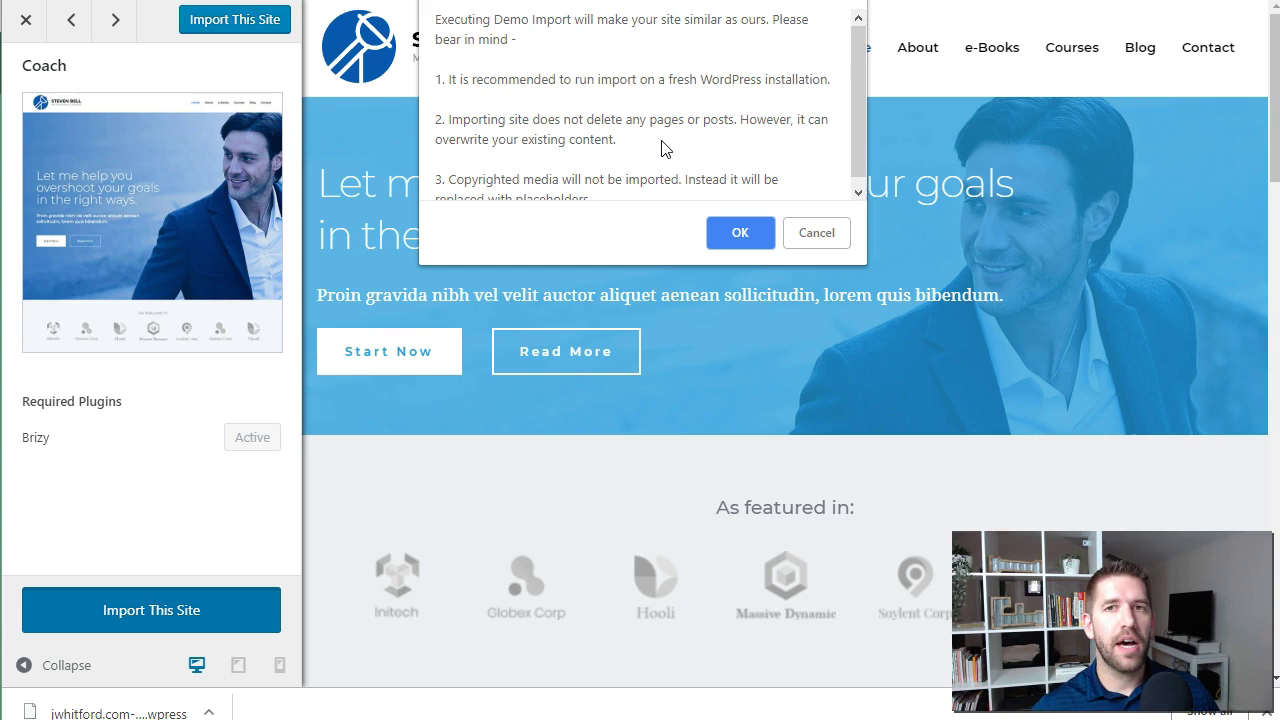
{"action": "left_click_drag", "start_coordinate": [860, 63], "coordinate": [860, 88]}
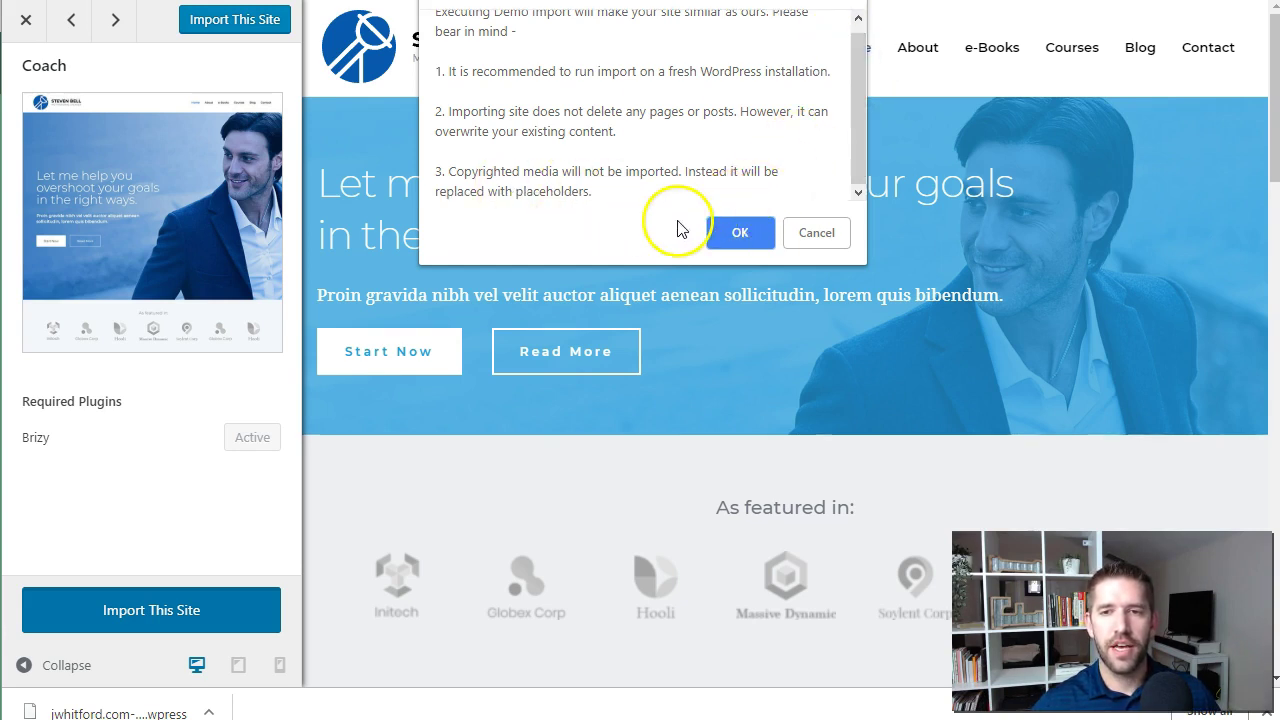
{"action": "left_click", "coordinate": [738, 234]}
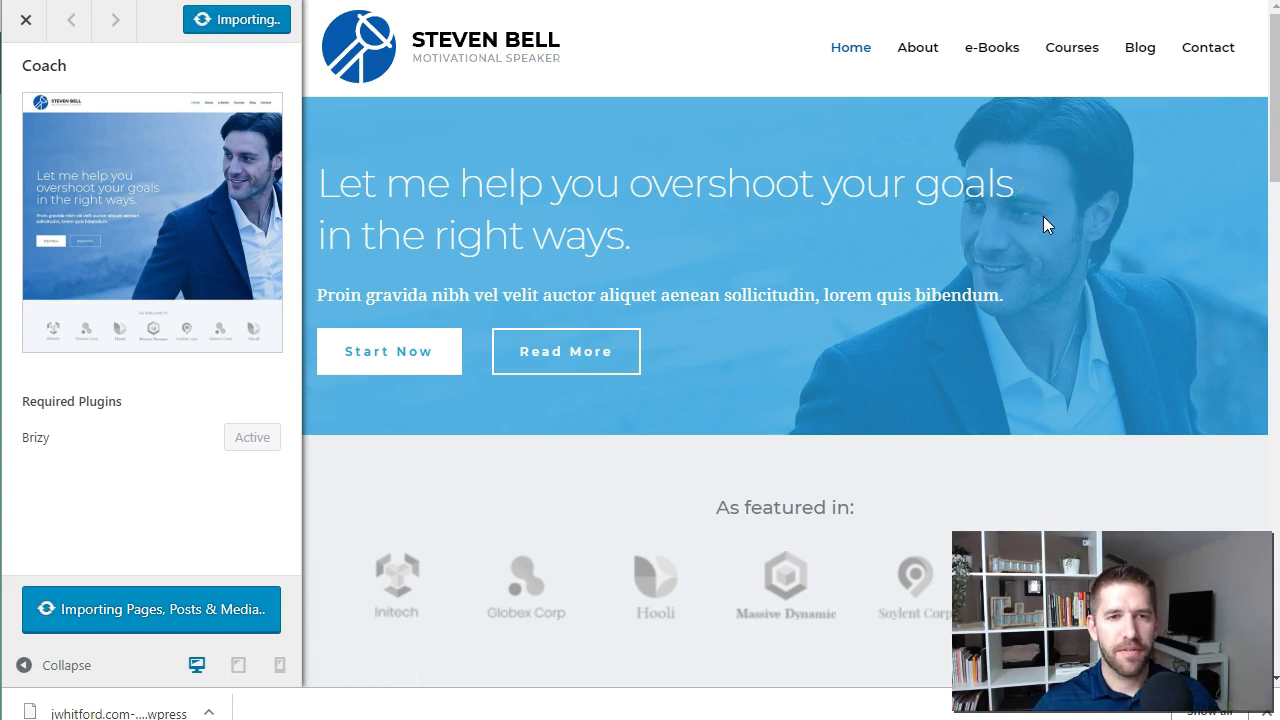
{"action": "left_click", "coordinate": [877, 204]}
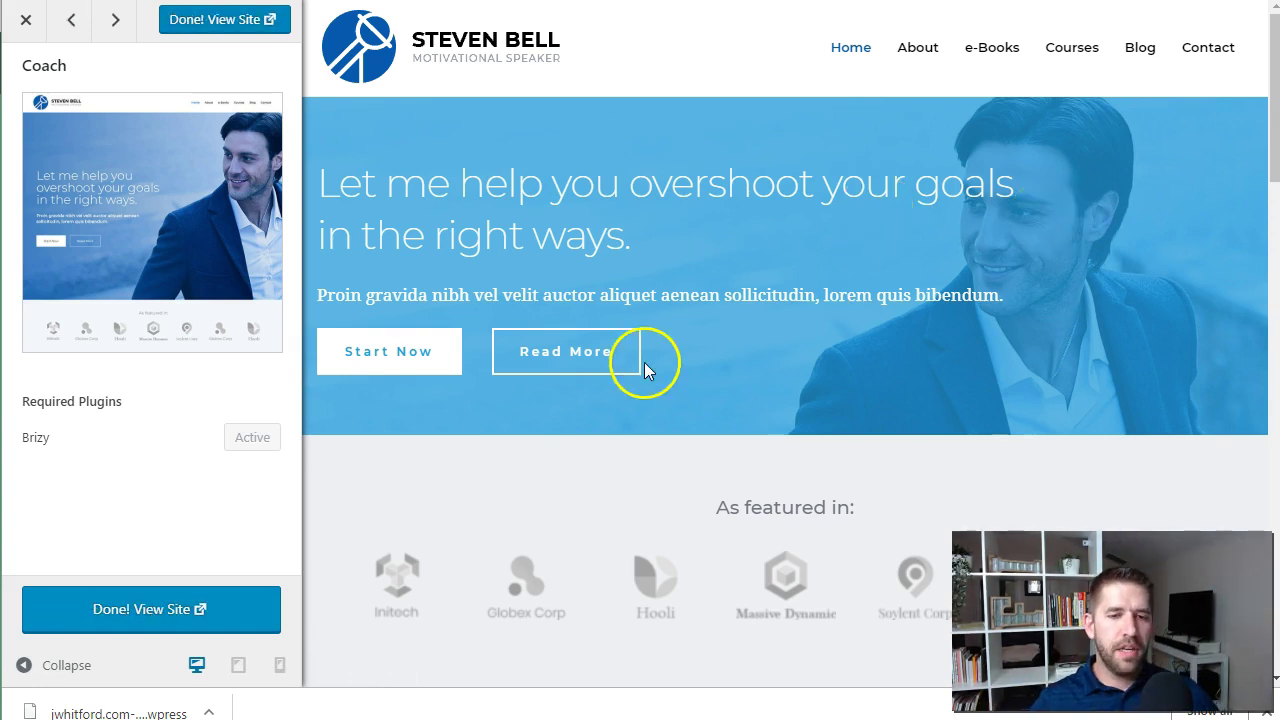
View the site with the imported Coach template and examine its front page from the header to the What I do section
{"action": "left_click", "coordinate": [128, 607]}
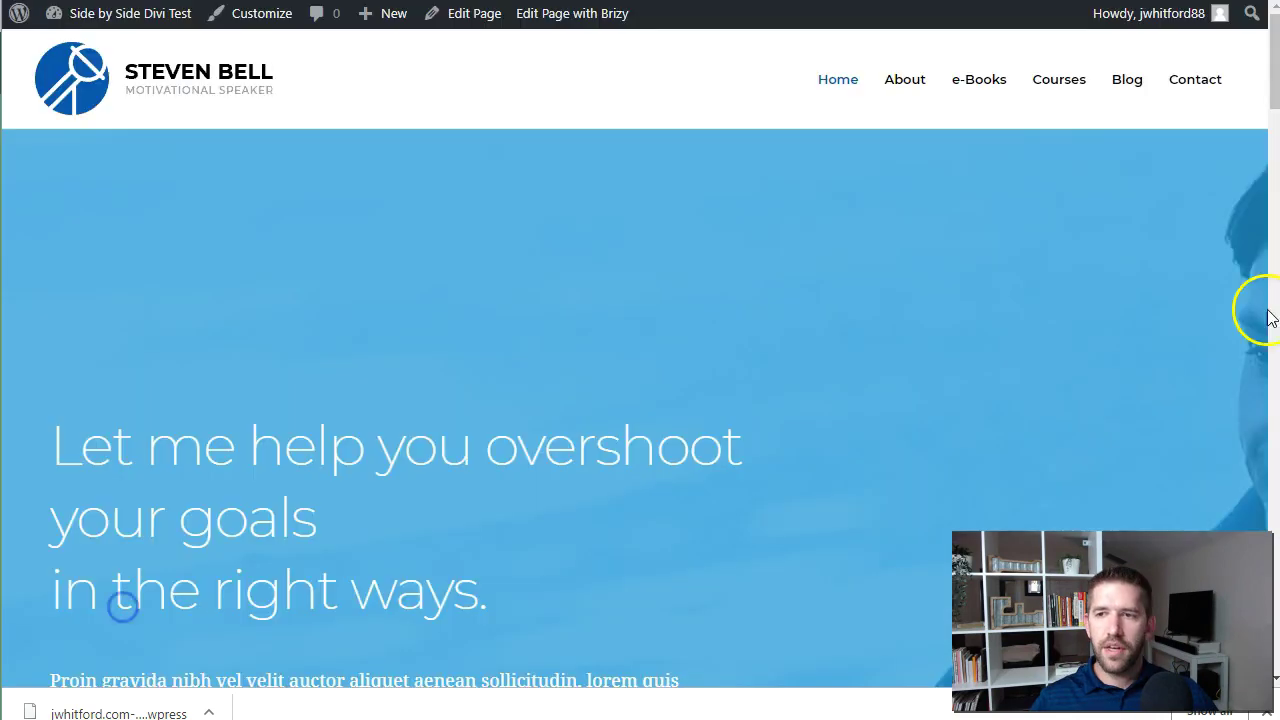
{"action": "scroll", "coordinate": [768, 360], "scroll_direction": "down", "scroll_amount": 4}
{"action": "scroll", "coordinate": [752, 365], "scroll_direction": "up", "scroll_amount": 5}
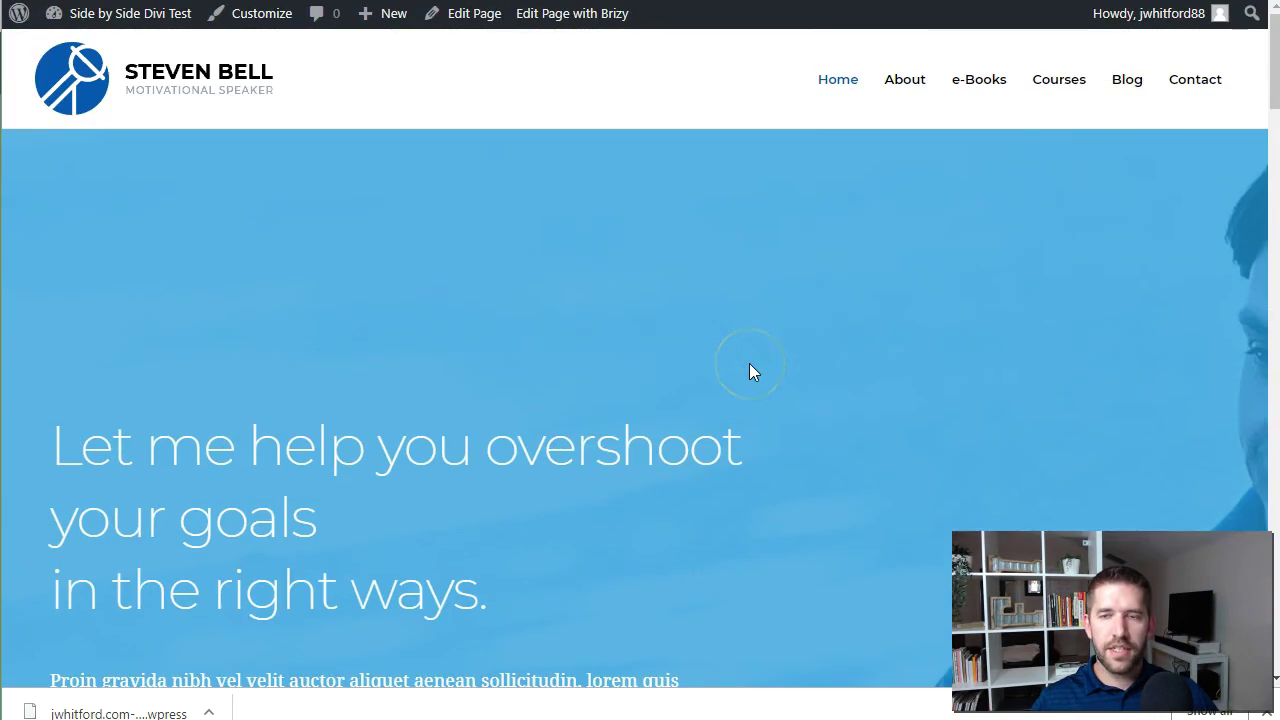
{"action": "scroll", "coordinate": [722, 370], "scroll_direction": "down", "scroll_amount": 15}
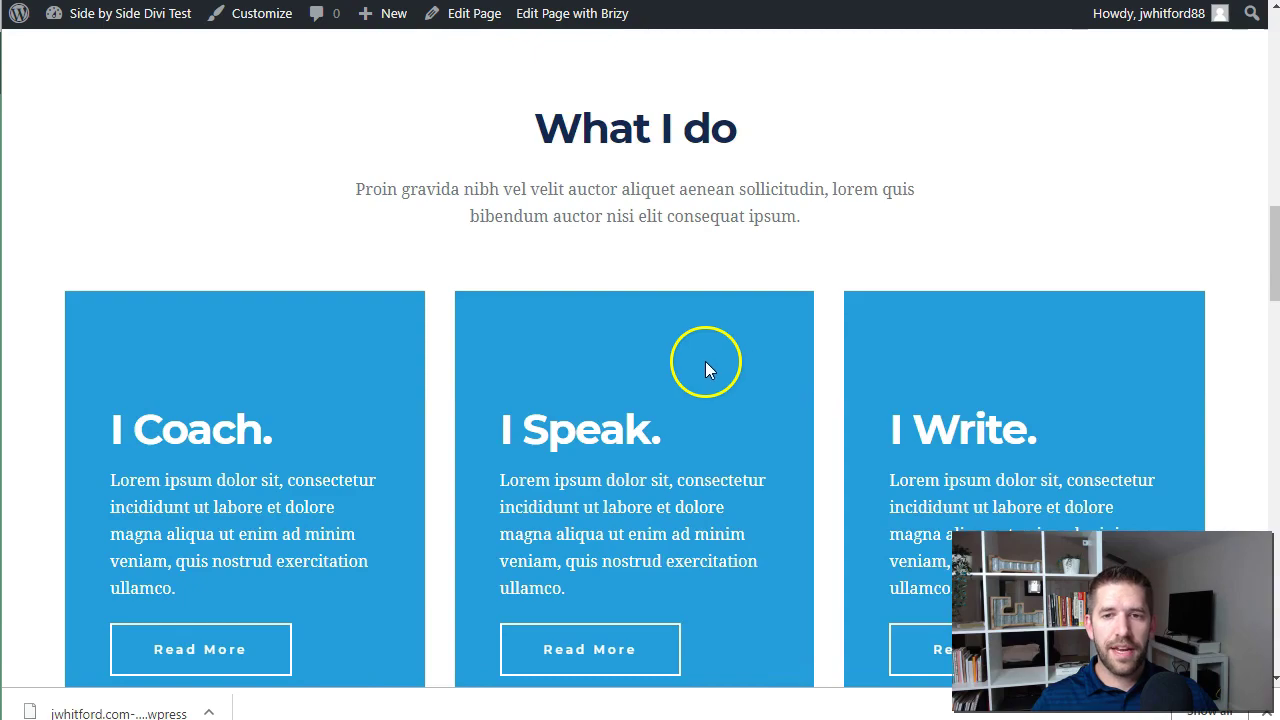
Look over the rest of the imported front page and the About page of the Coach template
{"action": "scroll", "coordinate": [711, 369], "scroll_direction": "down", "scroll_amount": 15}
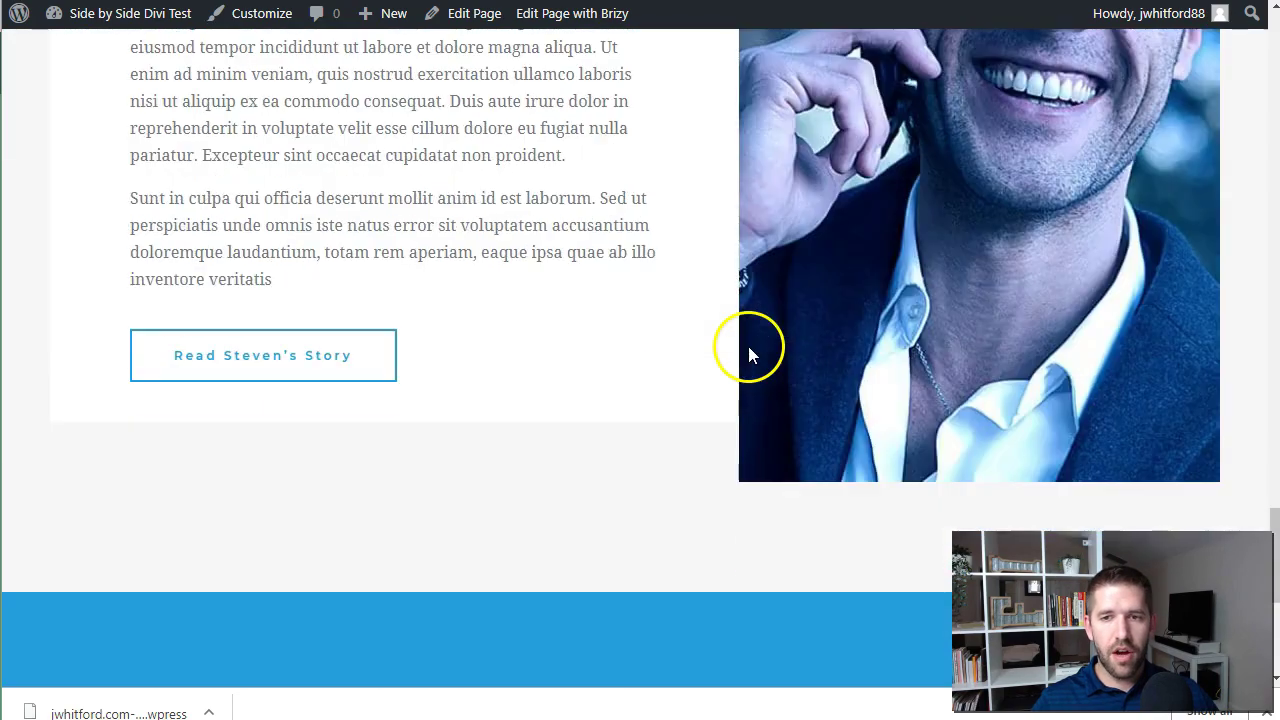
{"action": "scroll", "coordinate": [746, 370], "scroll_direction": "up", "scroll_amount": 20}
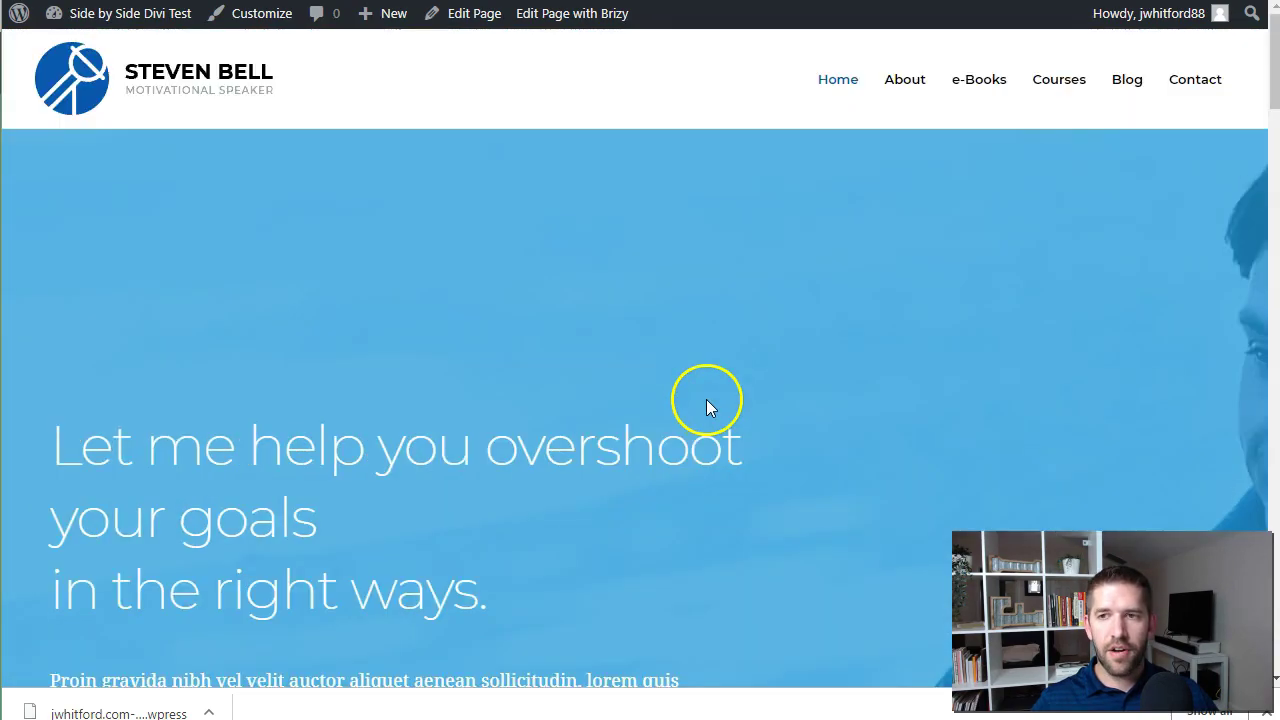
{"action": "left_click", "coordinate": [893, 82]}
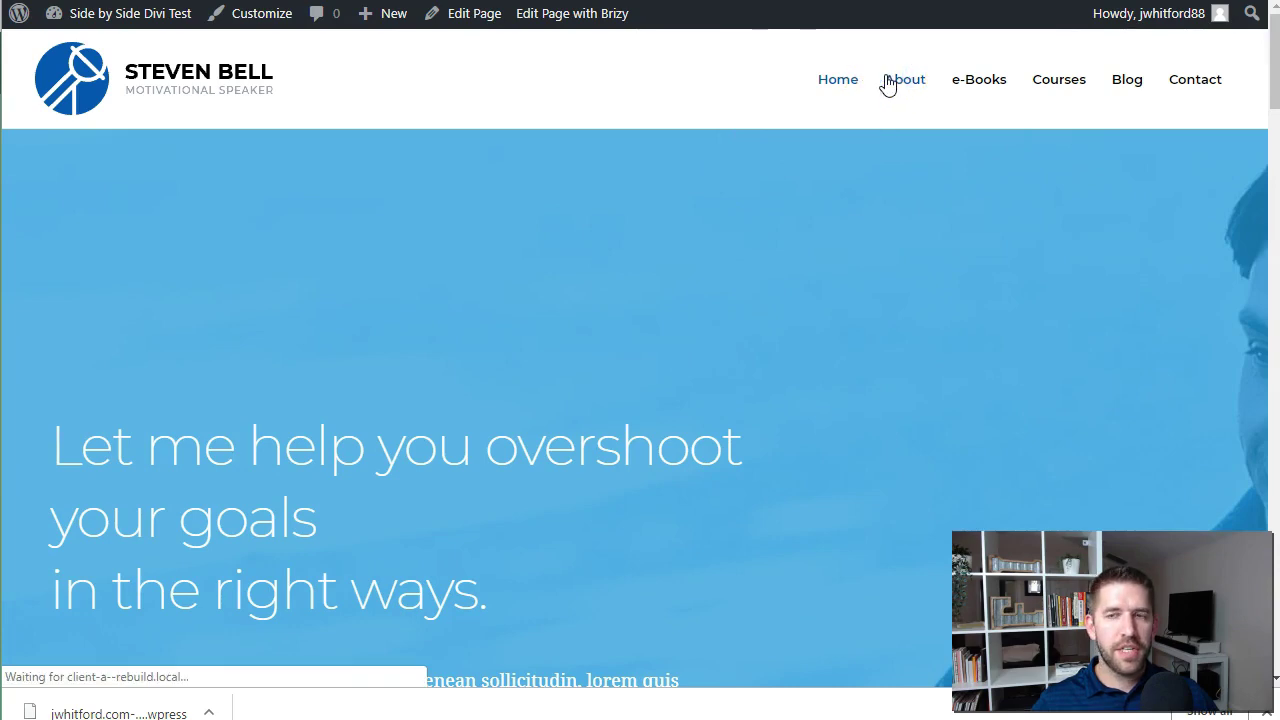
{"action": "scroll", "coordinate": [846, 257], "scroll_direction": "down", "scroll_amount": 10}
{"action": "scroll", "coordinate": [808, 269], "scroll_direction": "up", "scroll_amount": 5}
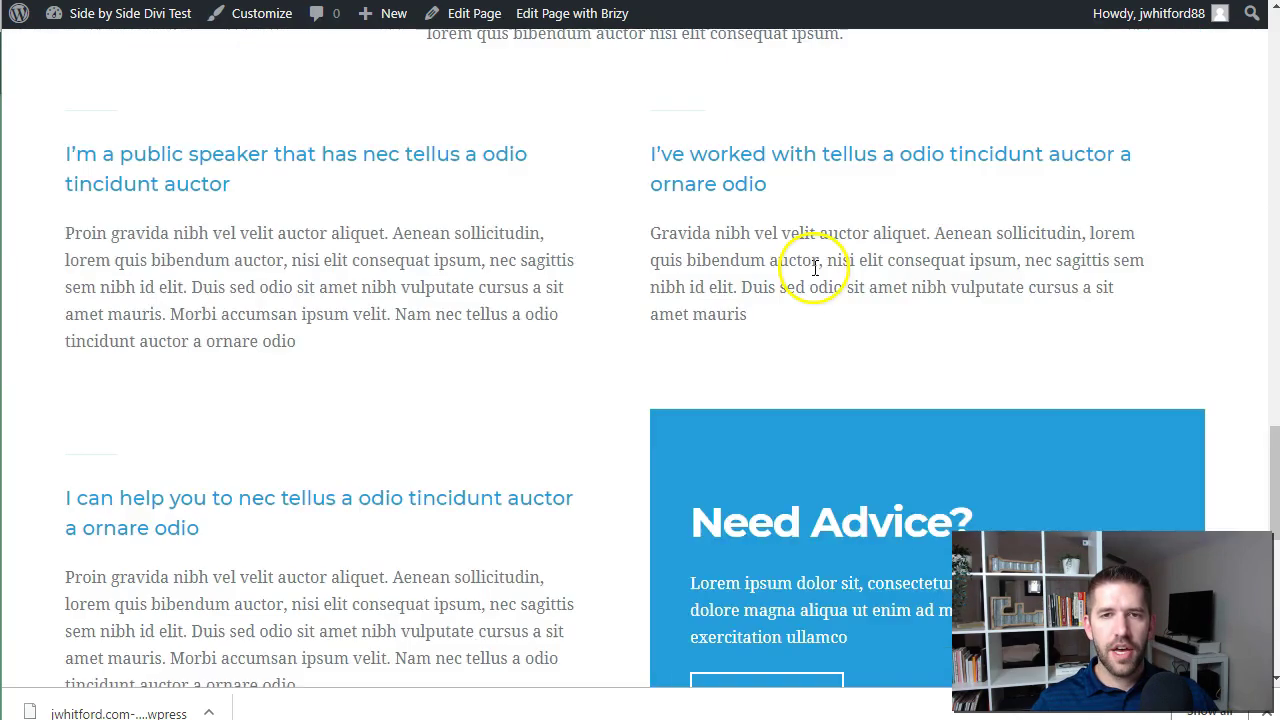
{"action": "scroll", "coordinate": [765, 312], "scroll_direction": "up", "scroll_amount": 4}
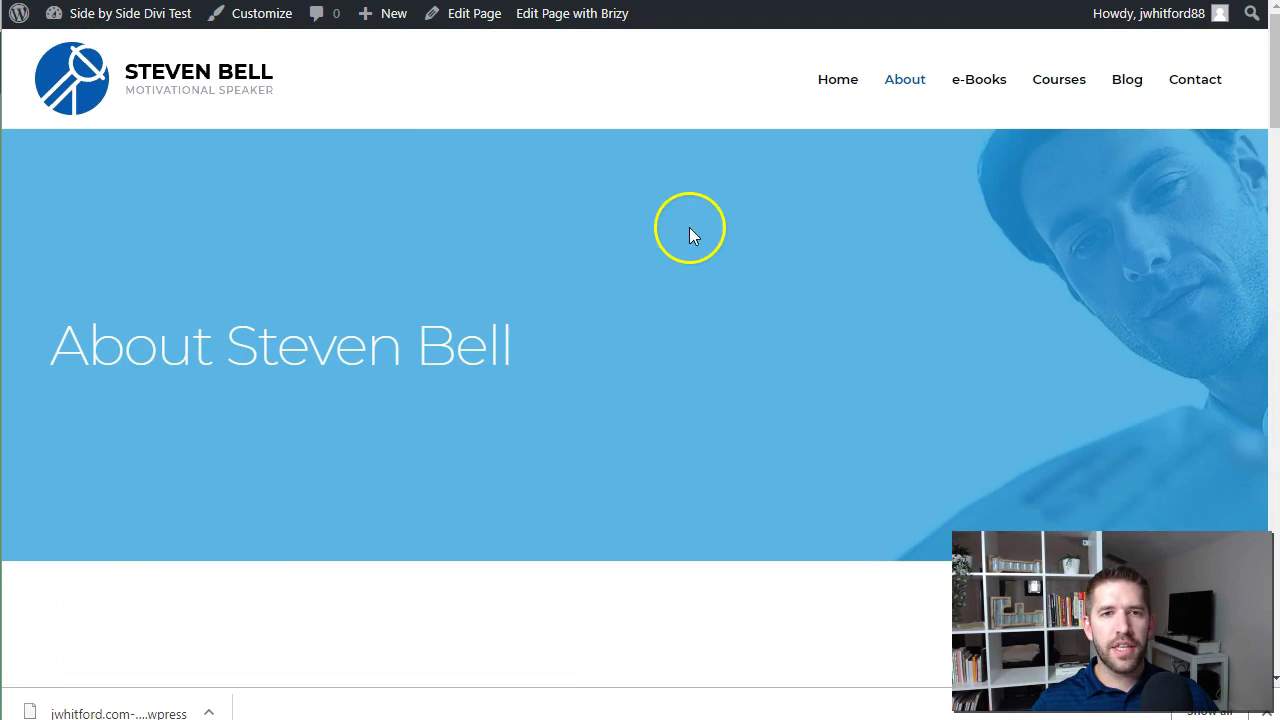
Return to the dashboard and examine the full list of pages, including the old pages and those imported for Brizy
{"action": "mouse_move", "coordinate": [150, 16]}
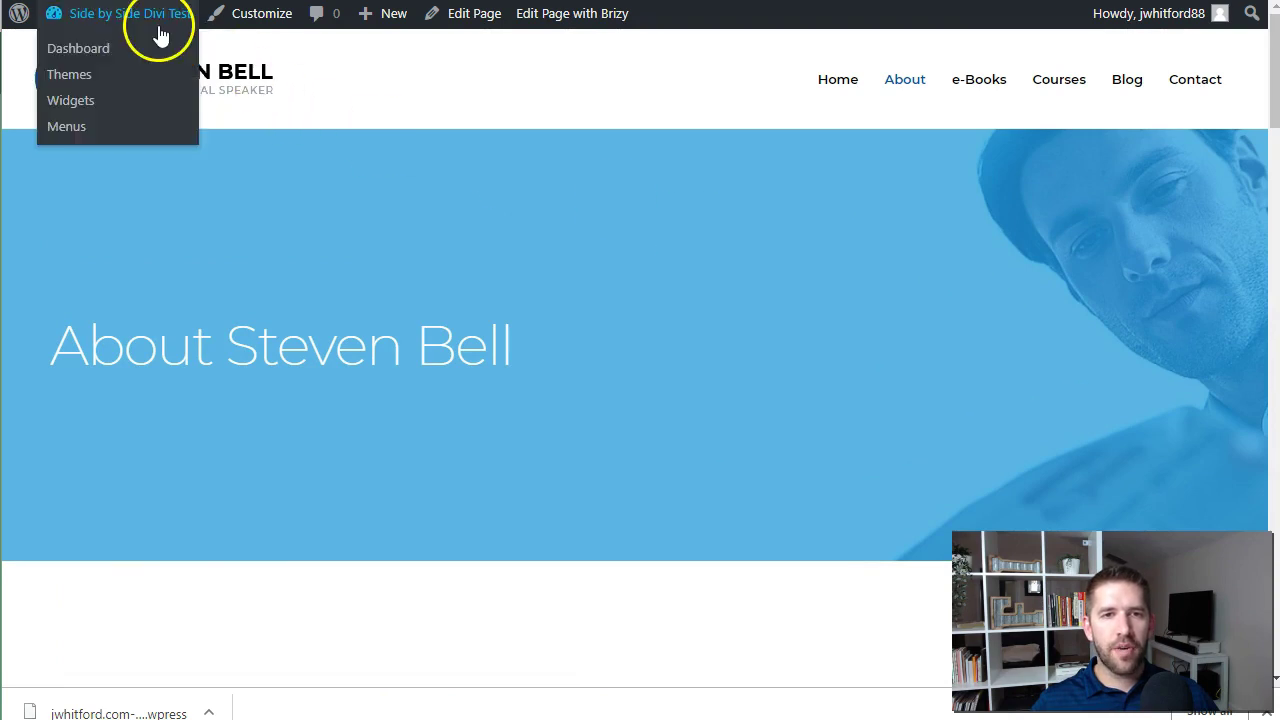
{"action": "left_click", "coordinate": [117, 62]}
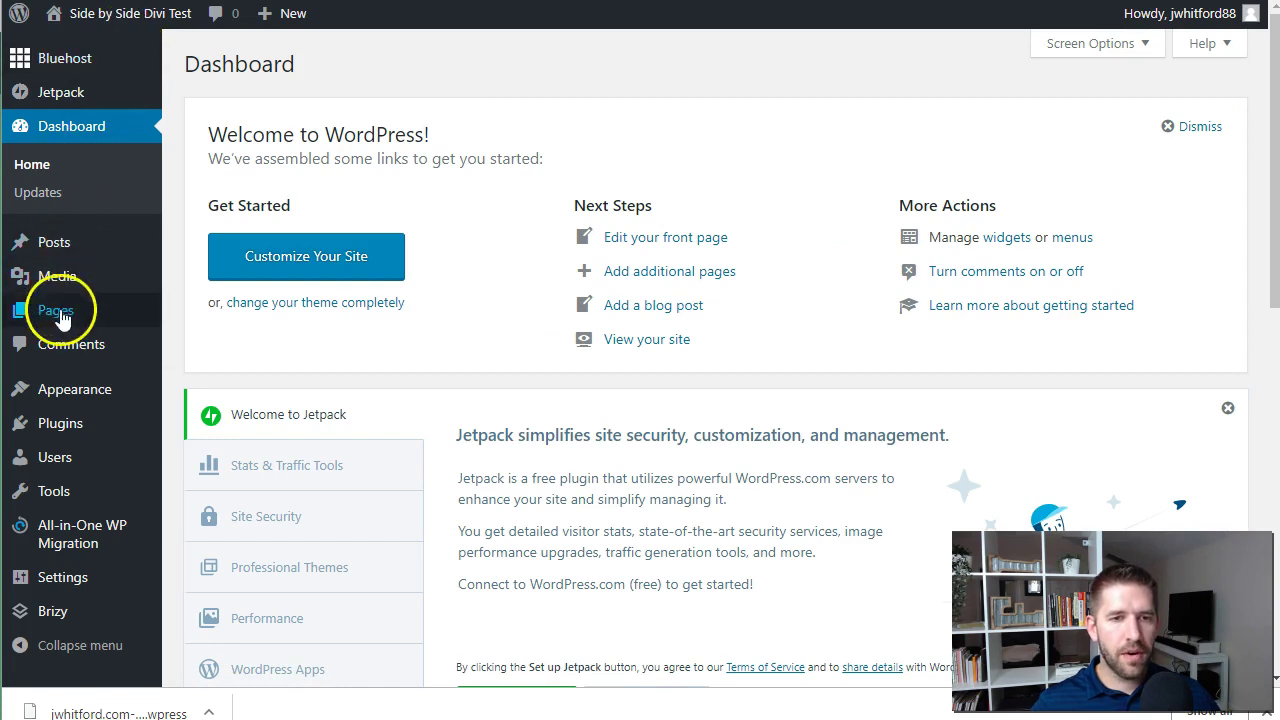
{"action": "mouse_move", "coordinate": [57, 310]}
{"action": "left_click", "coordinate": [240, 316]}
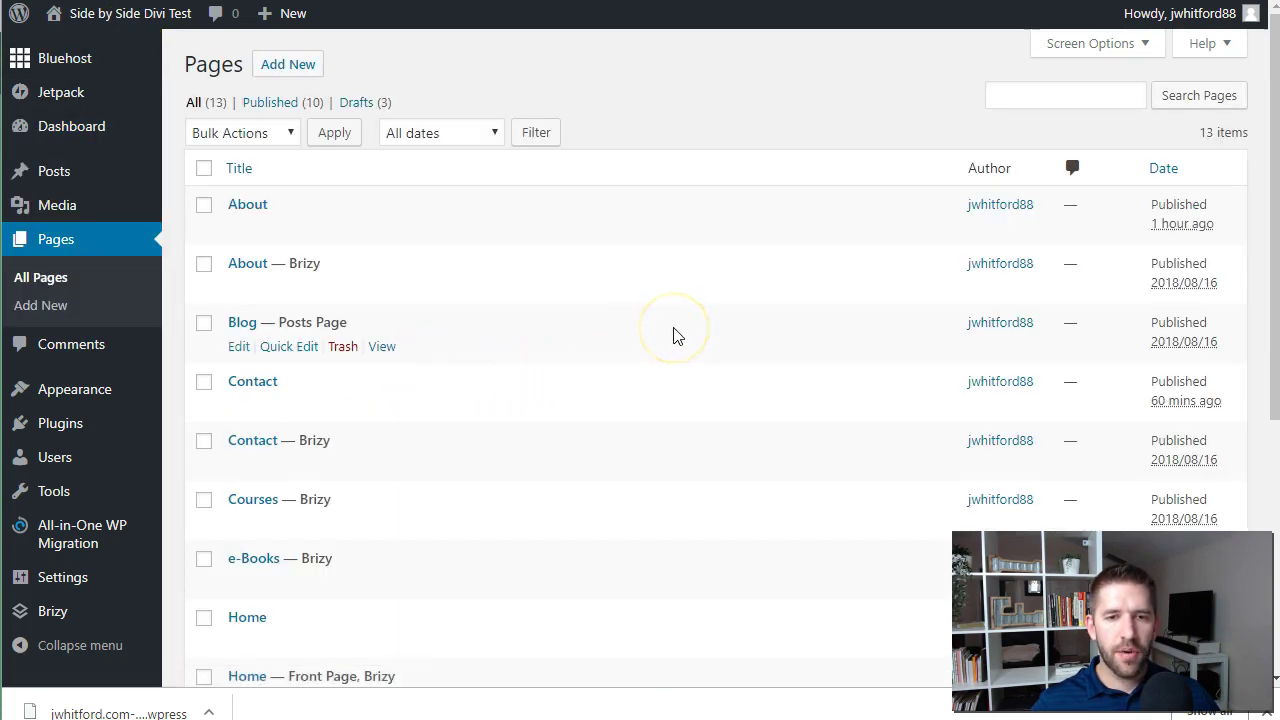
{"action": "scroll", "coordinate": [661, 313], "scroll_direction": "down", "scroll_amount": 3}
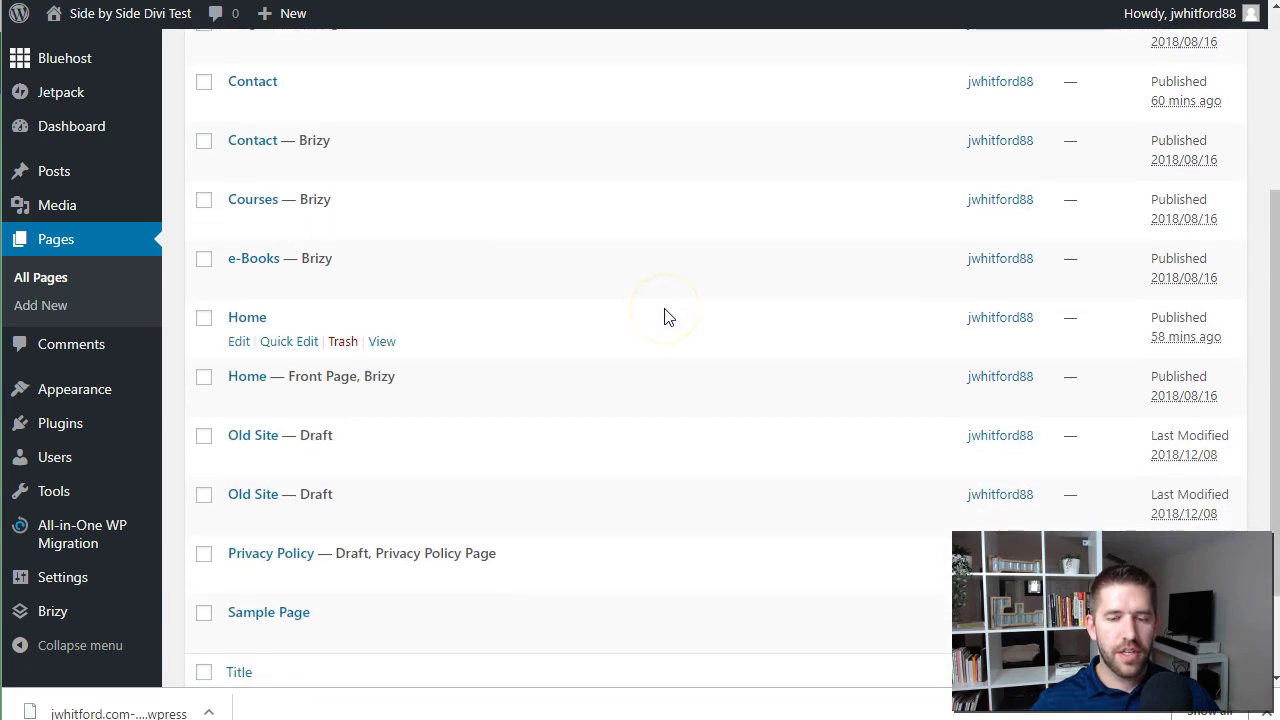
{"action": "scroll", "coordinate": [614, 434], "scroll_direction": "up", "scroll_amount": 3}
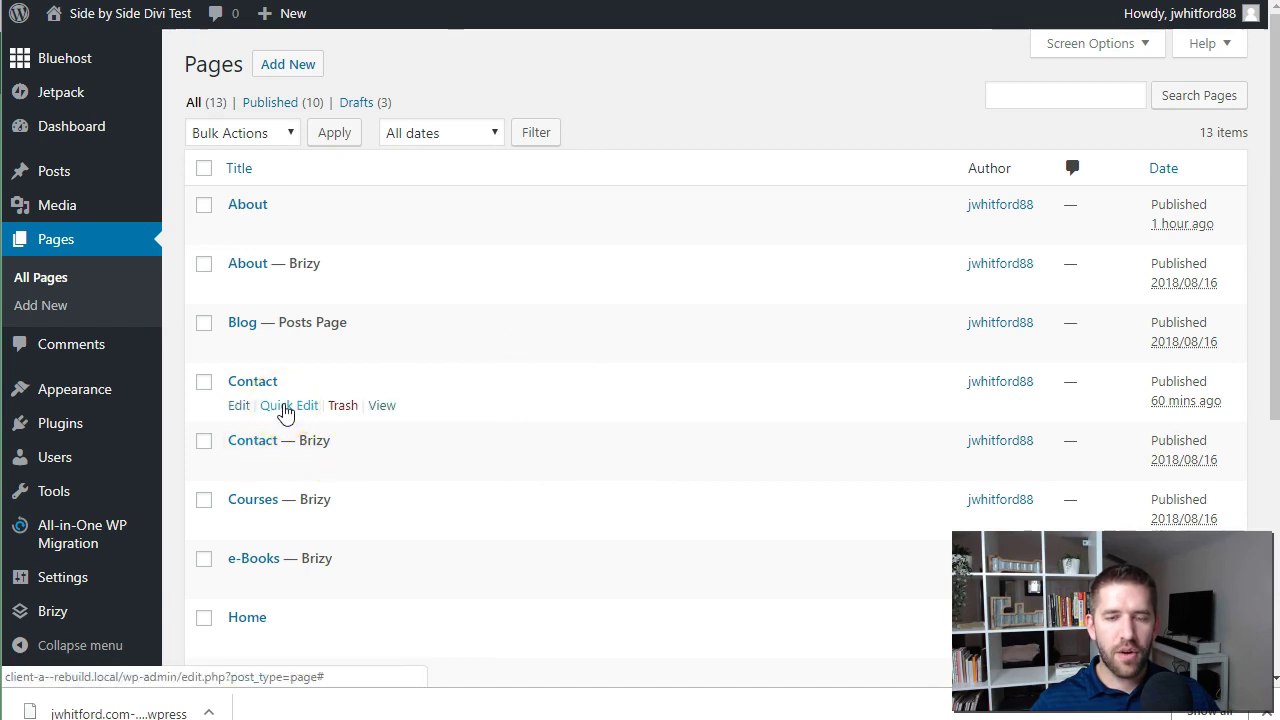
Compare the slugs of the original Contact page and the Brizy Contact page in Quick Edit
{"action": "left_click", "coordinate": [285, 410]}
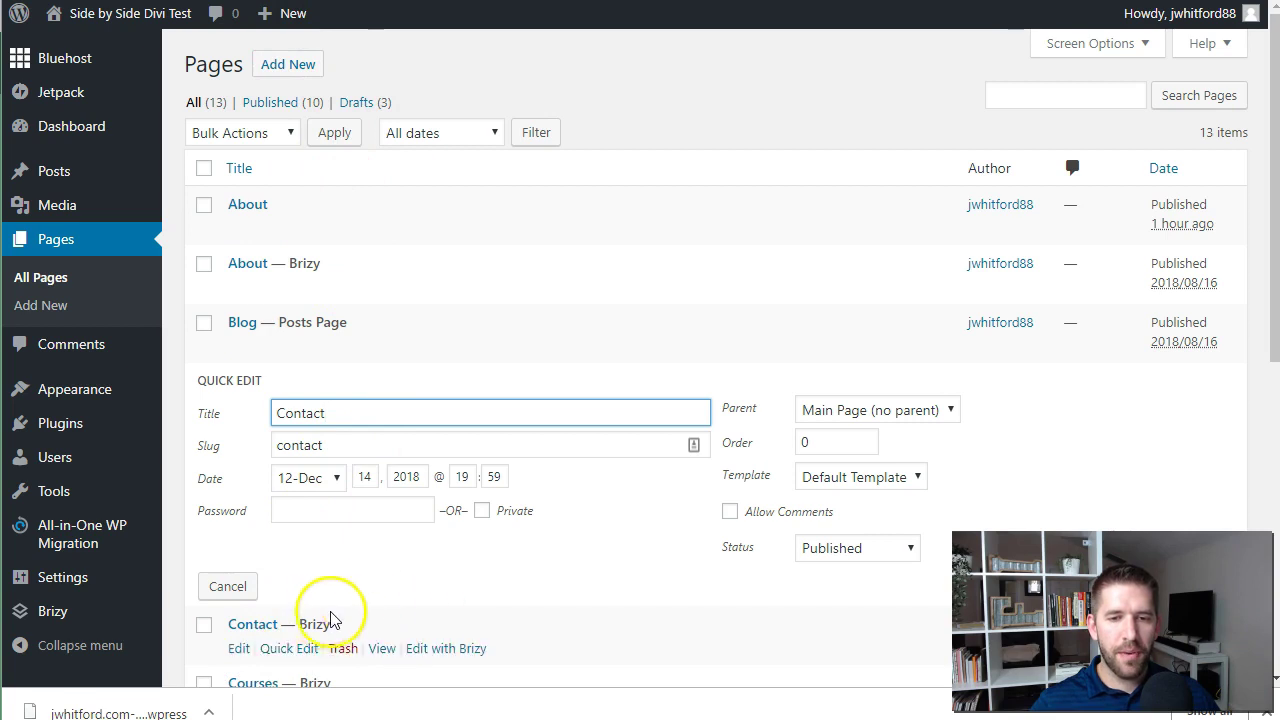
{"action": "left_click", "coordinate": [286, 649]}
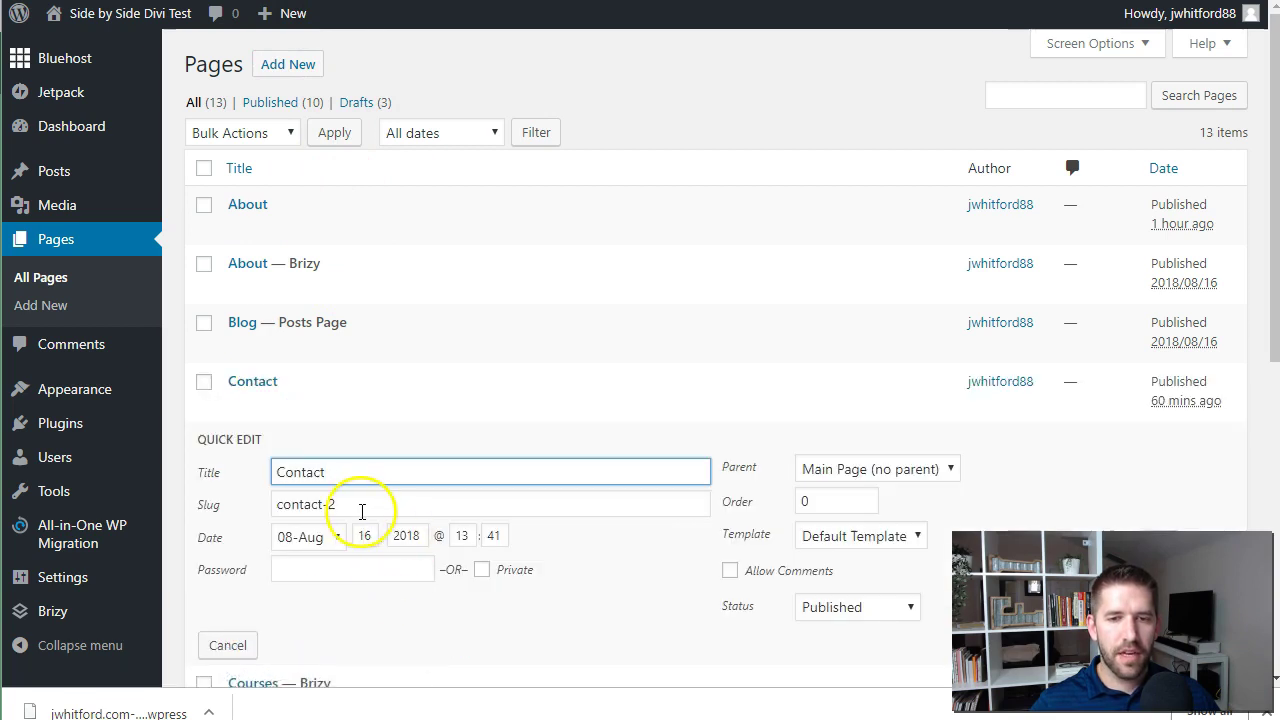
{"action": "left_click_drag", "start_coordinate": [371, 505], "coordinate": [309, 503]}
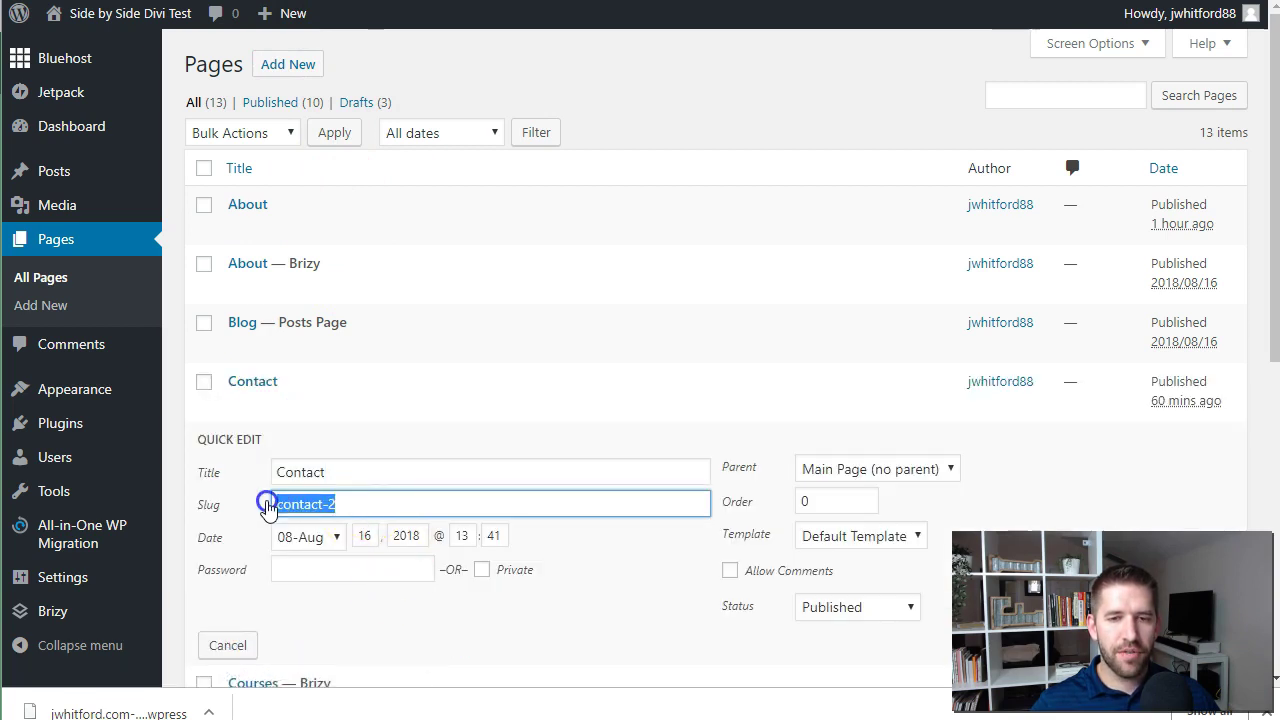
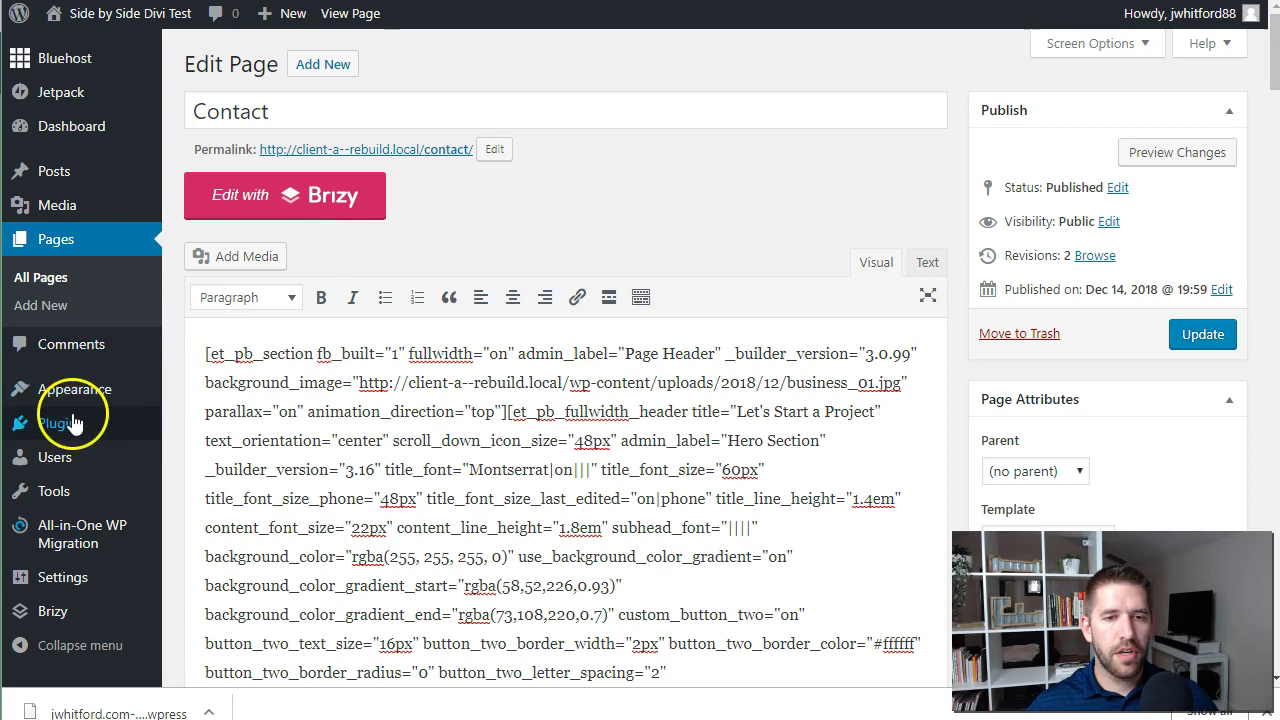
Install the Divi Builder plugin from the uploaded file divi-builder (4).zip and activate it
{"action": "left_click", "coordinate": [206, 455]}
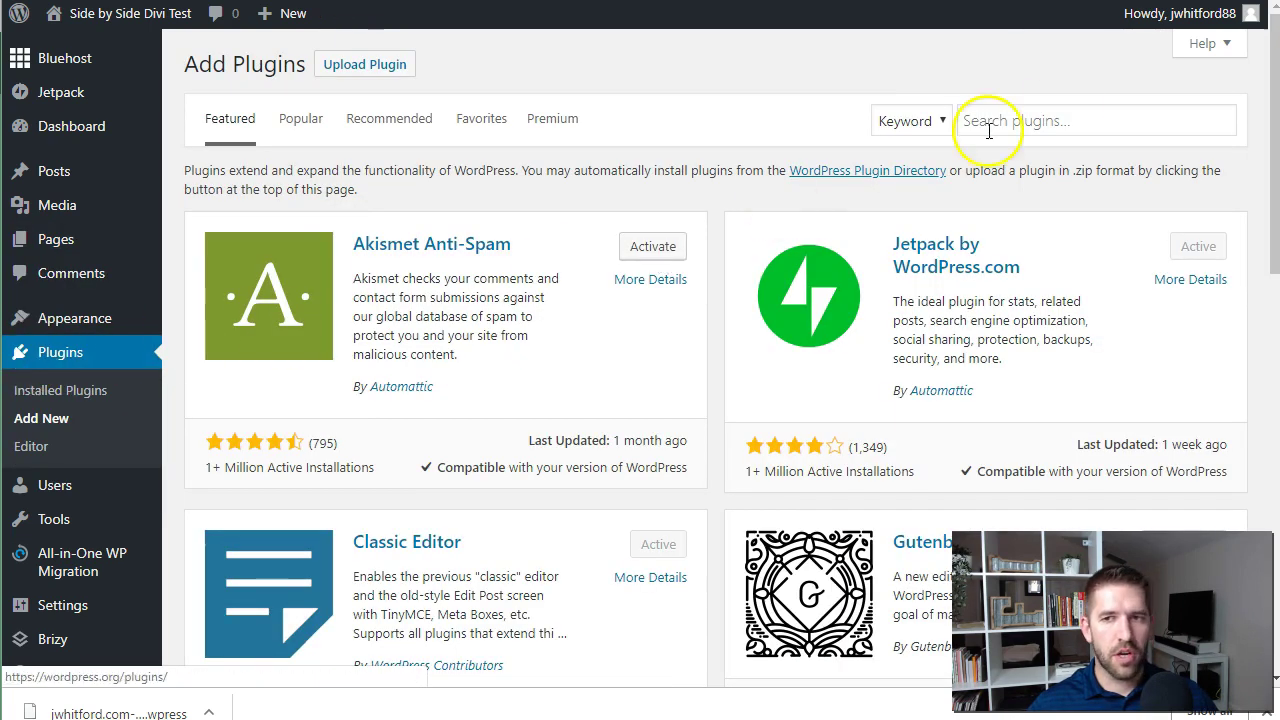
{"action": "left_click", "coordinate": [370, 65]}
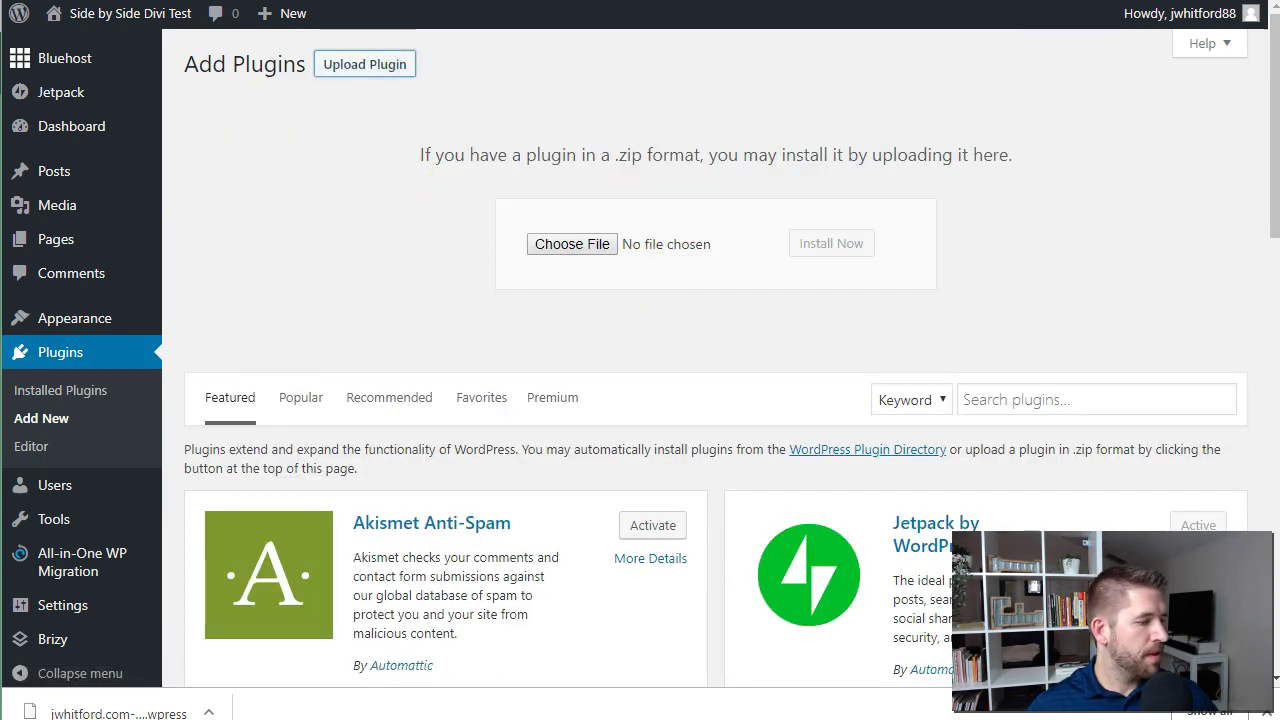
{"action": "left_click", "coordinate": [848, 248]}
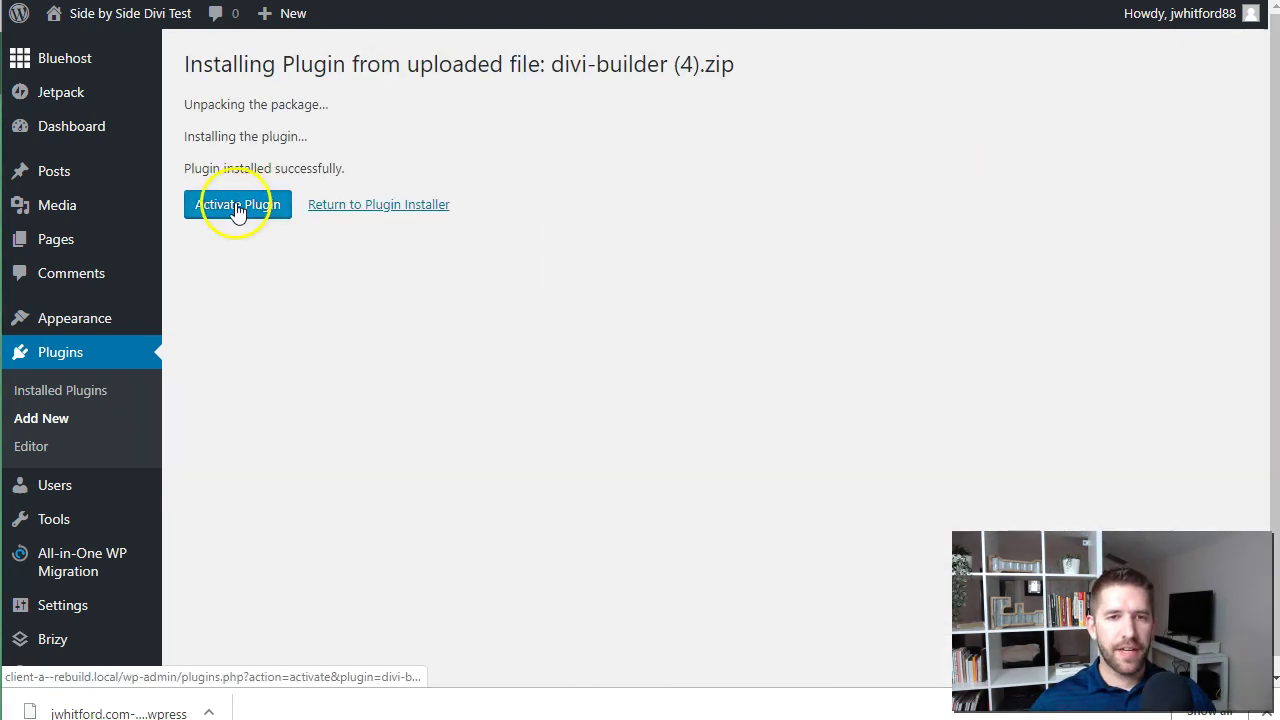
{"action": "left_click", "coordinate": [238, 207]}
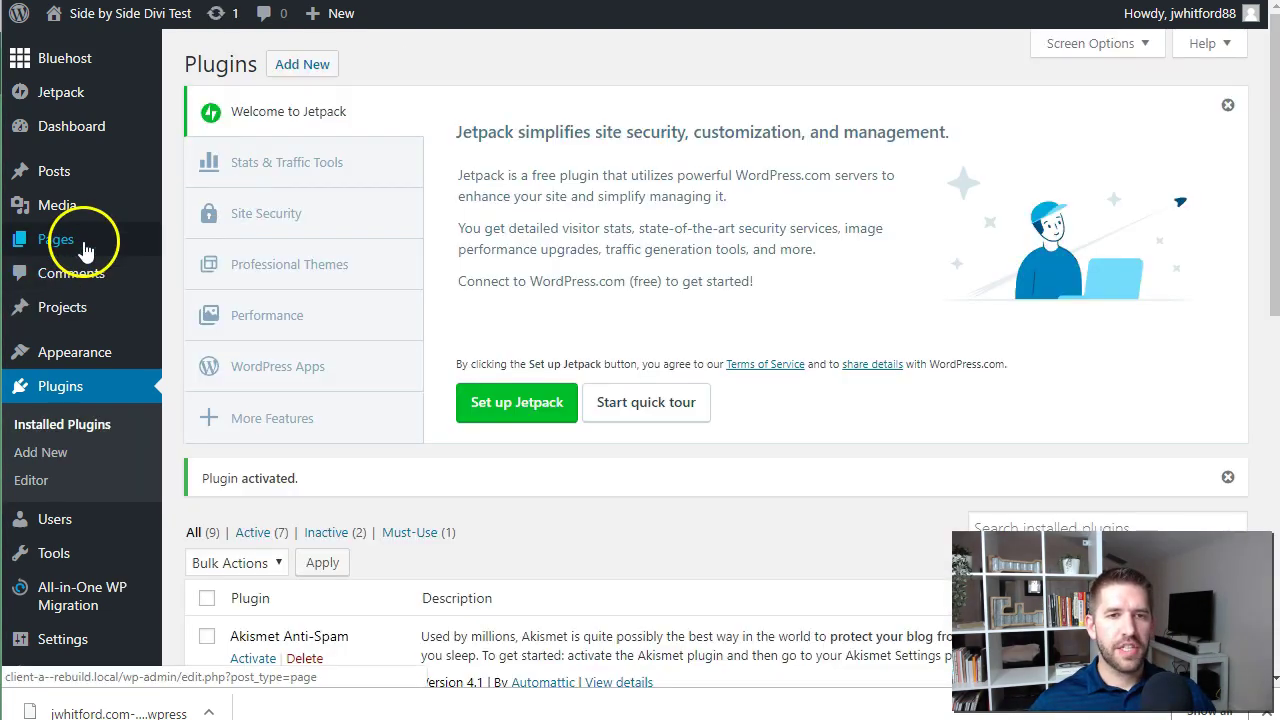
Open the original Contact page and the Brizy Contact page for viewing in separate tabs from the pages list
{"action": "left_click", "coordinate": [210, 243]}
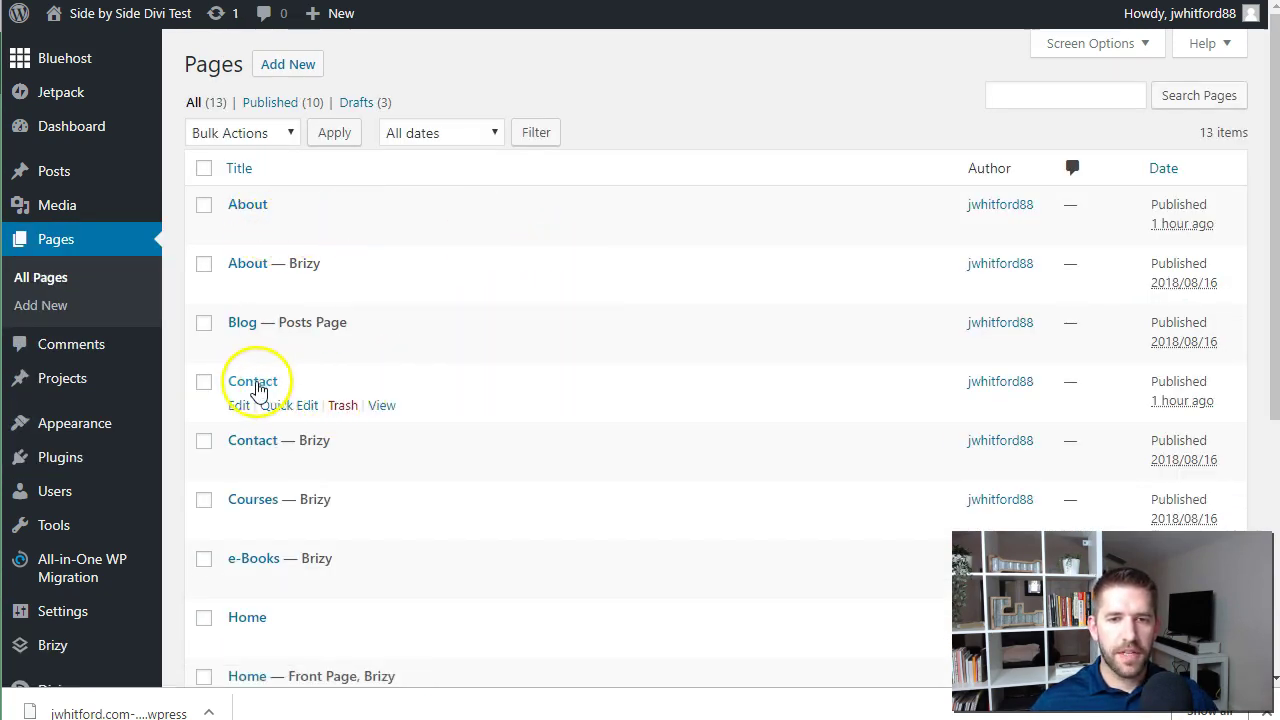
{"action": "left_click", "coordinate": [383, 408]}
{"action": "mouse_move", "coordinate": [229, 437]}
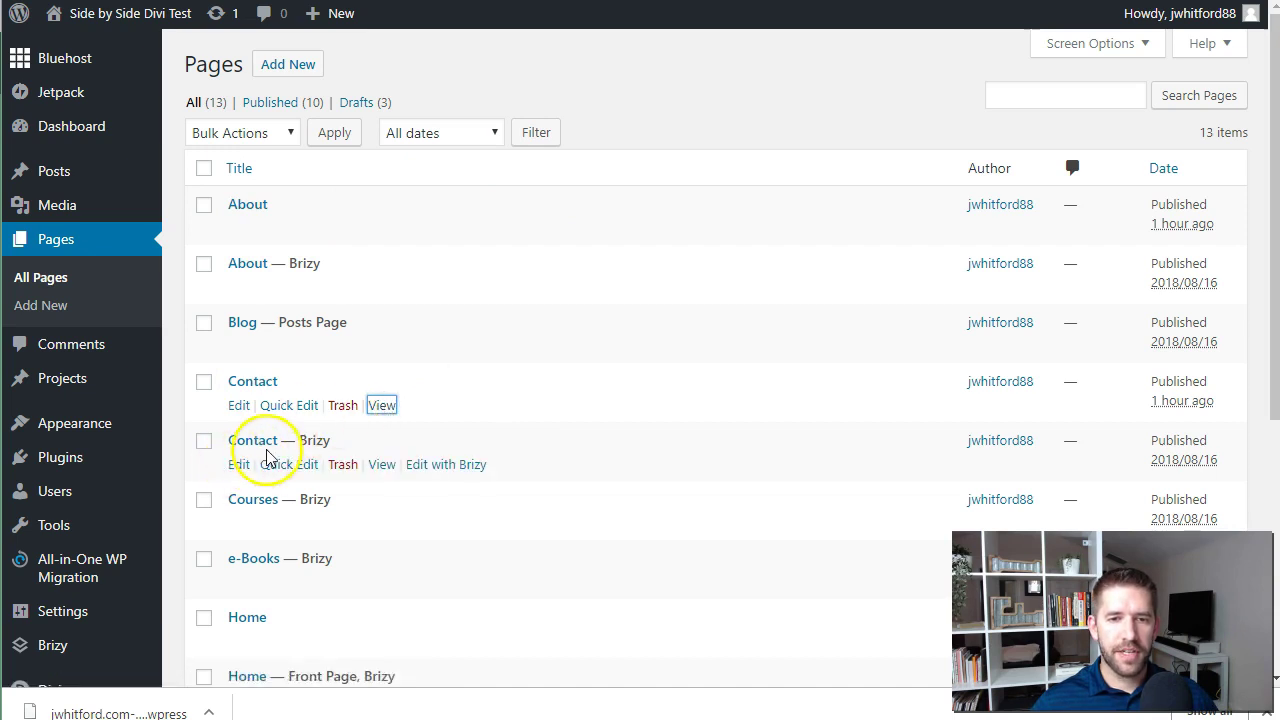
{"action": "left_click", "coordinate": [382, 466]}
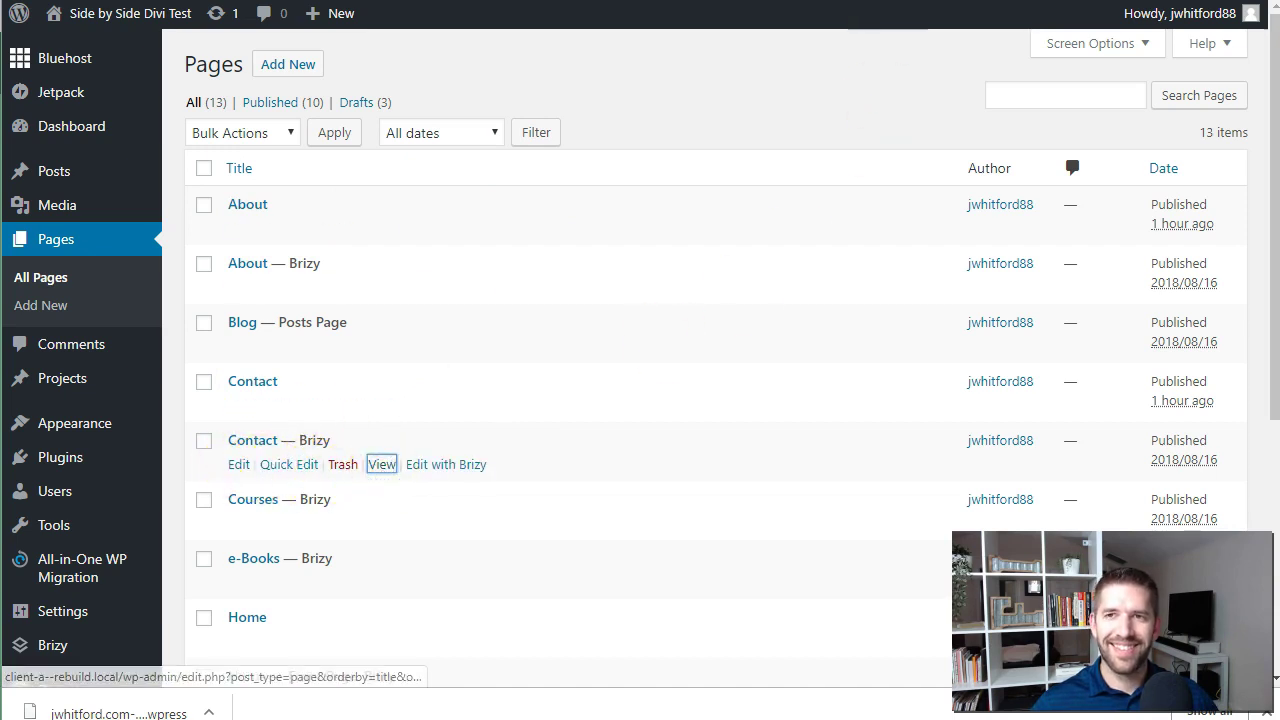
Examine the original Divi Contact page from its header to the map and footer
{"action": "scroll", "coordinate": [657, 336], "scroll_direction": "down", "scroll_amount": 4}
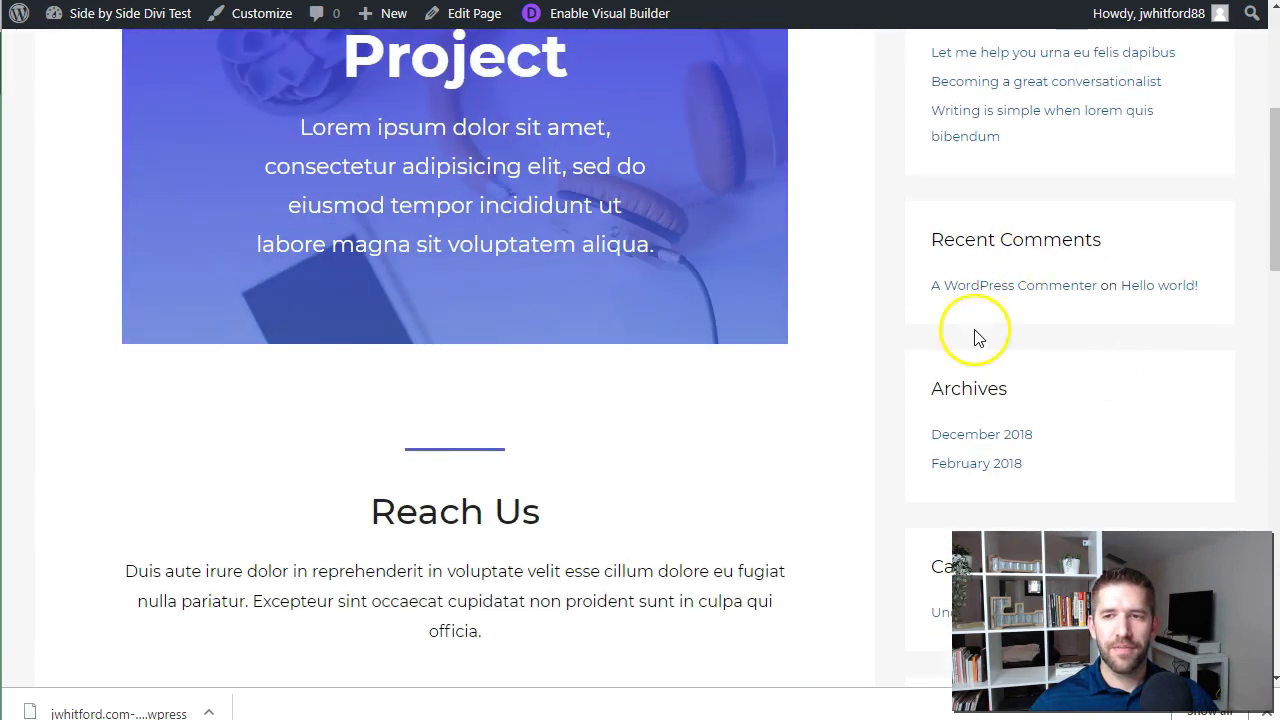
{"action": "scroll", "coordinate": [974, 334], "scroll_direction": "up", "scroll_amount": 4}
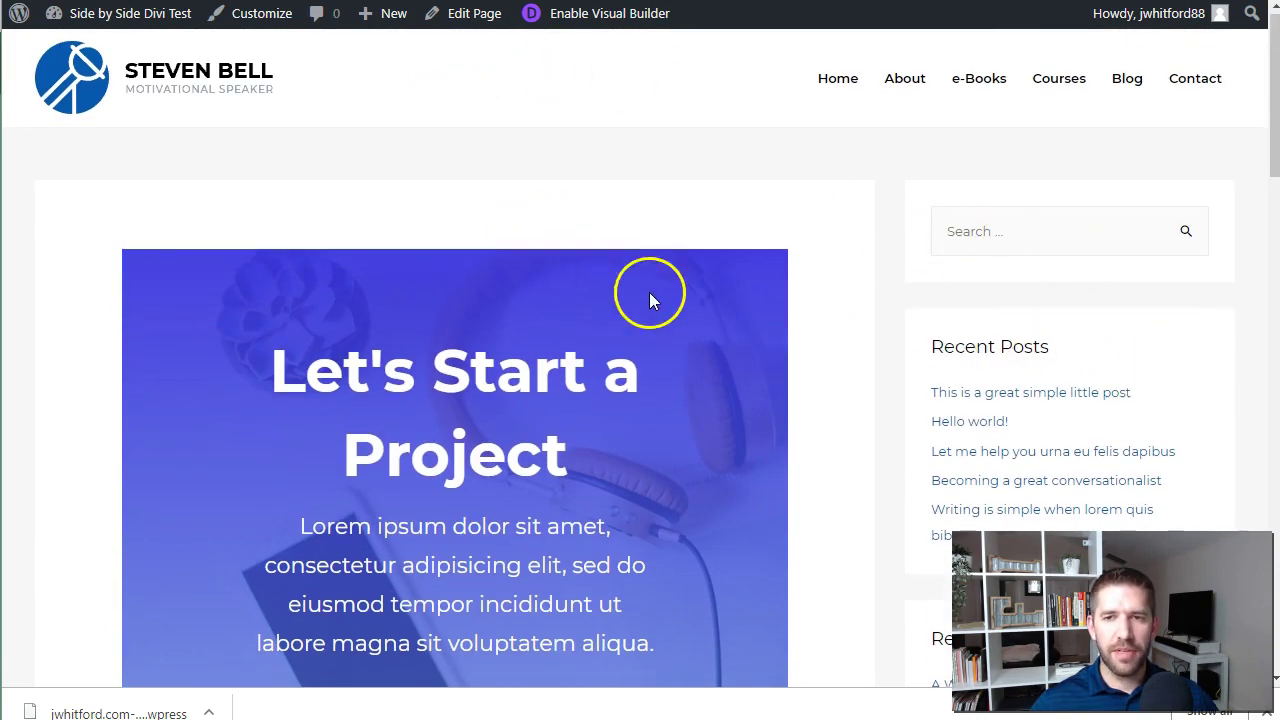
{"action": "scroll", "coordinate": [760, 329], "scroll_direction": "down", "scroll_amount": 9}
{"action": "scroll", "coordinate": [760, 329], "scroll_direction": "down", "scroll_amount": 12}
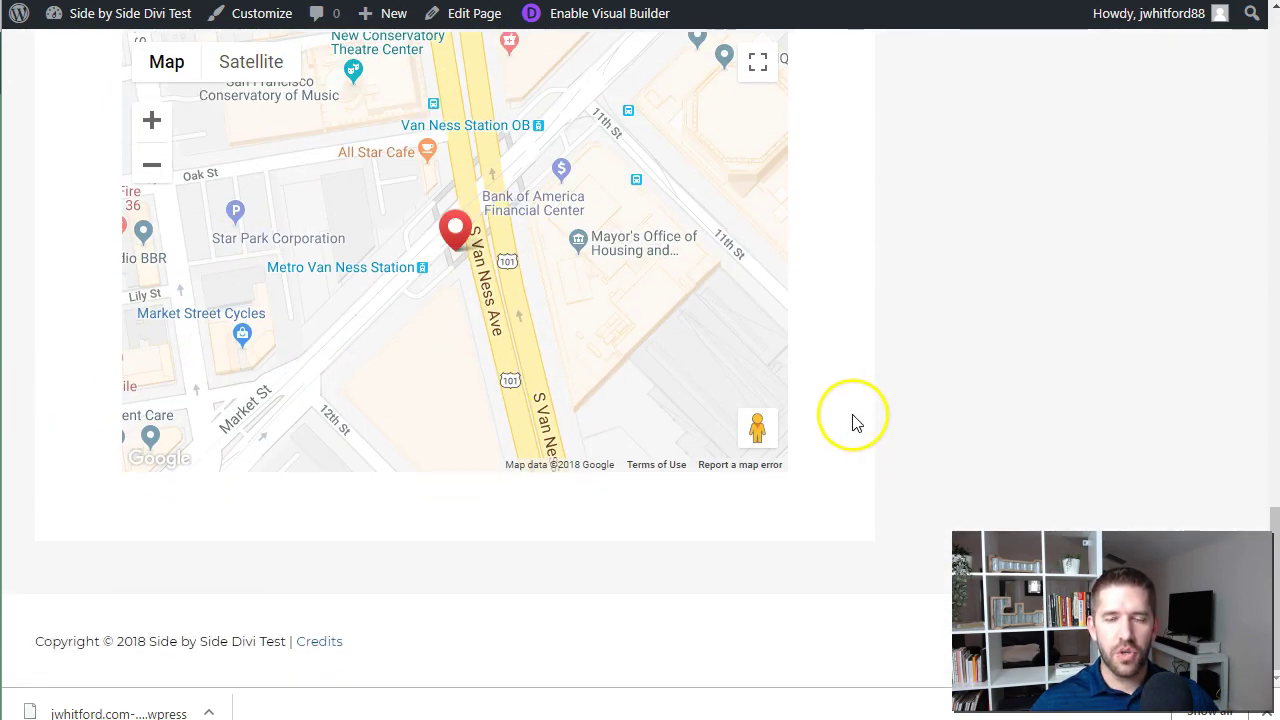
{"action": "scroll", "coordinate": [851, 420], "scroll_direction": "up", "scroll_amount": 12}
{"action": "scroll", "coordinate": [813, 432], "scroll_direction": "up", "scroll_amount": 10}
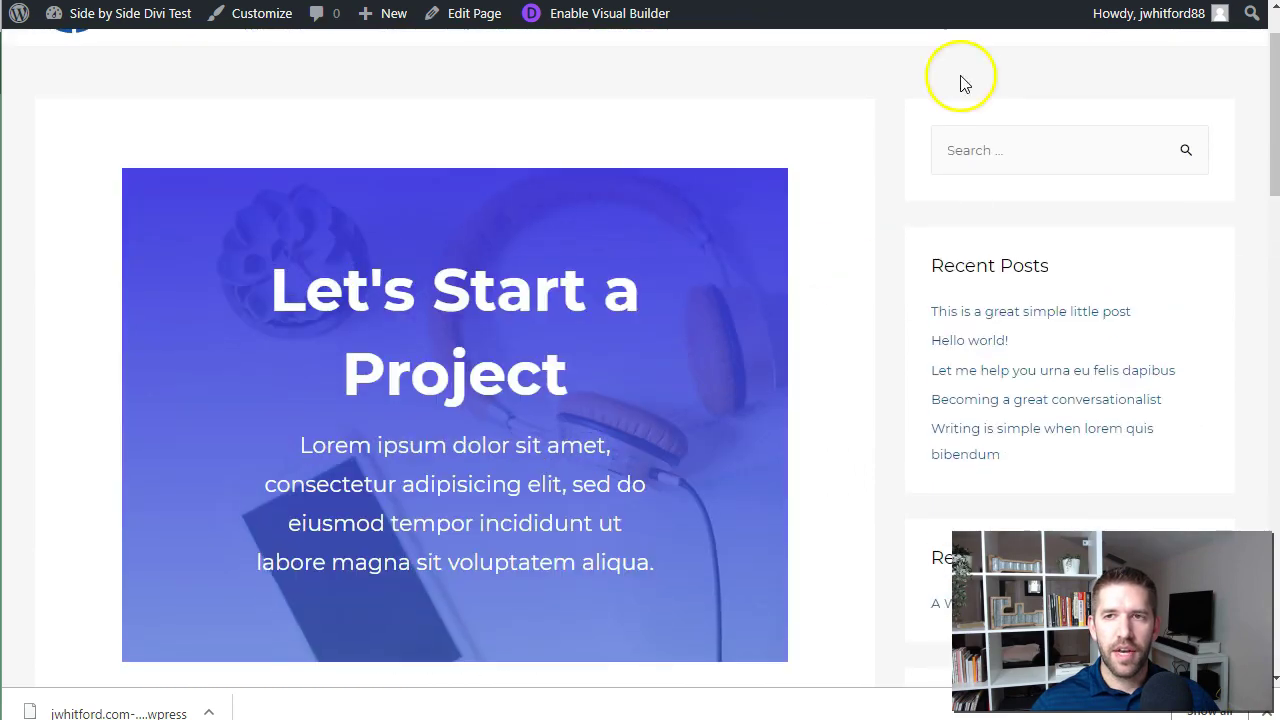
Switch to the Brizy Contact page and examine its layout from the header to the footer
{"action": "key", "text": "ctrl+Tab"}
{"action": "scroll", "coordinate": [728, 417], "scroll_direction": "down", "scroll_amount": 7}
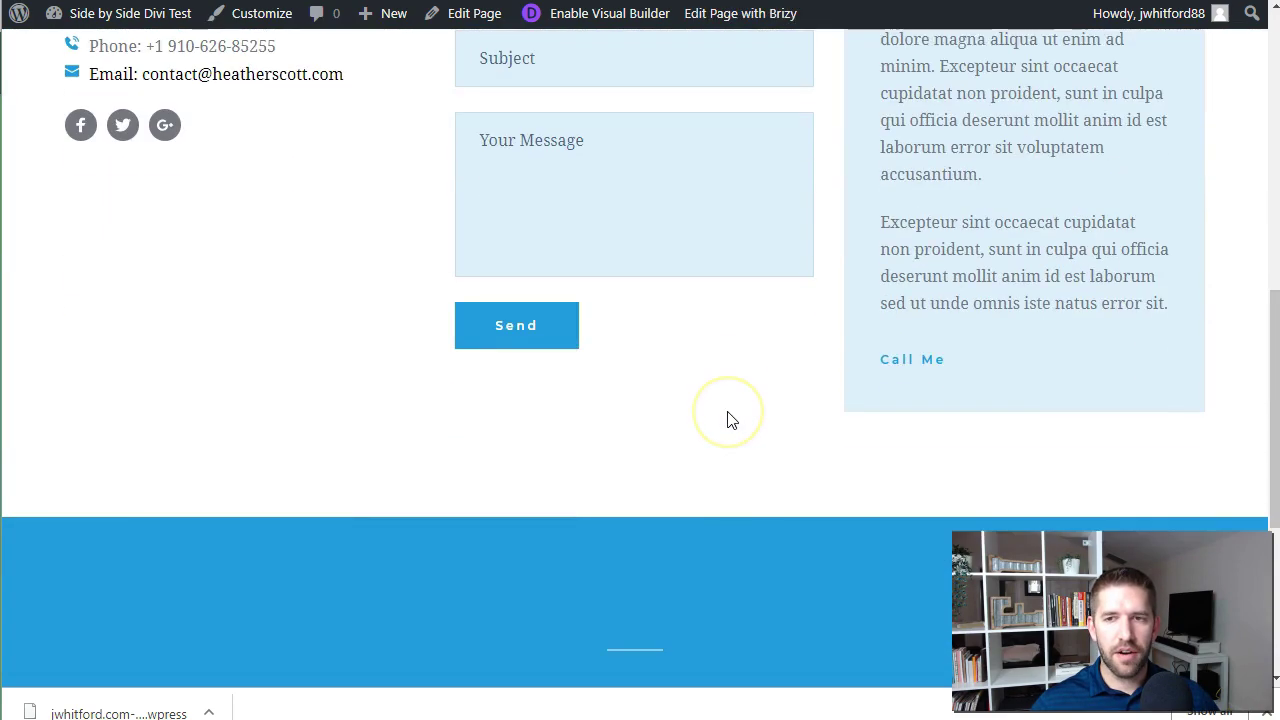
{"action": "scroll", "coordinate": [727, 420], "scroll_direction": "down", "scroll_amount": 4}
{"action": "scroll", "coordinate": [723, 406], "scroll_direction": "up", "scroll_amount": 11}
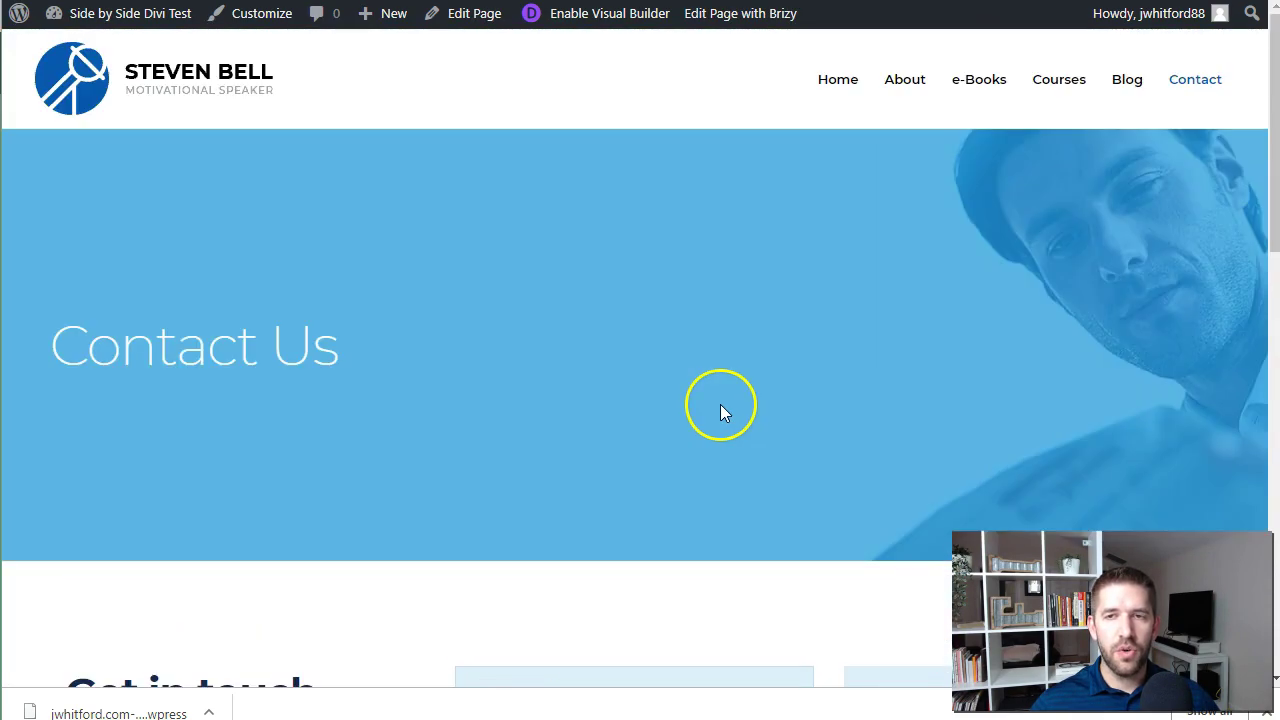
Open the Brizy Contact page in the Brizy editor and replace its header title with "Let's Start a Project" copied from the Divi page
{"action": "key", "text": "ctrl+Tab"}
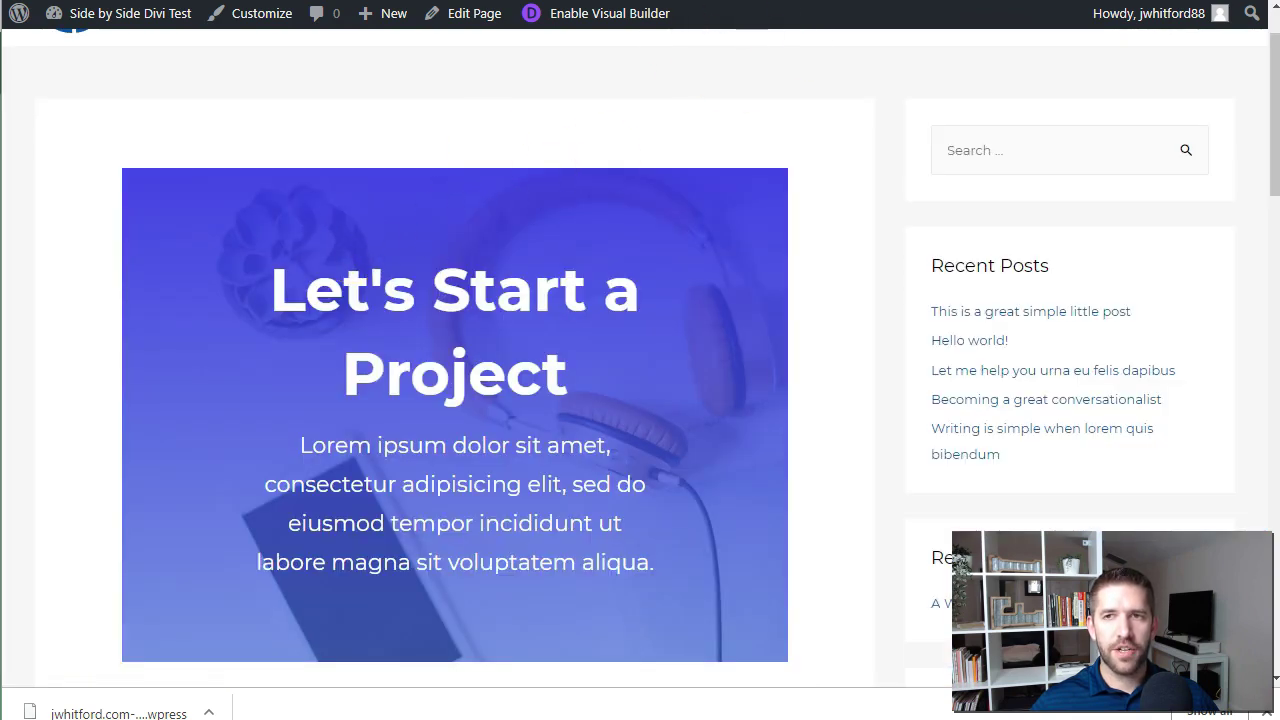
{"action": "key", "text": "ctrl+shift+Tab"}
{"action": "left_click", "coordinate": [771, 22]}
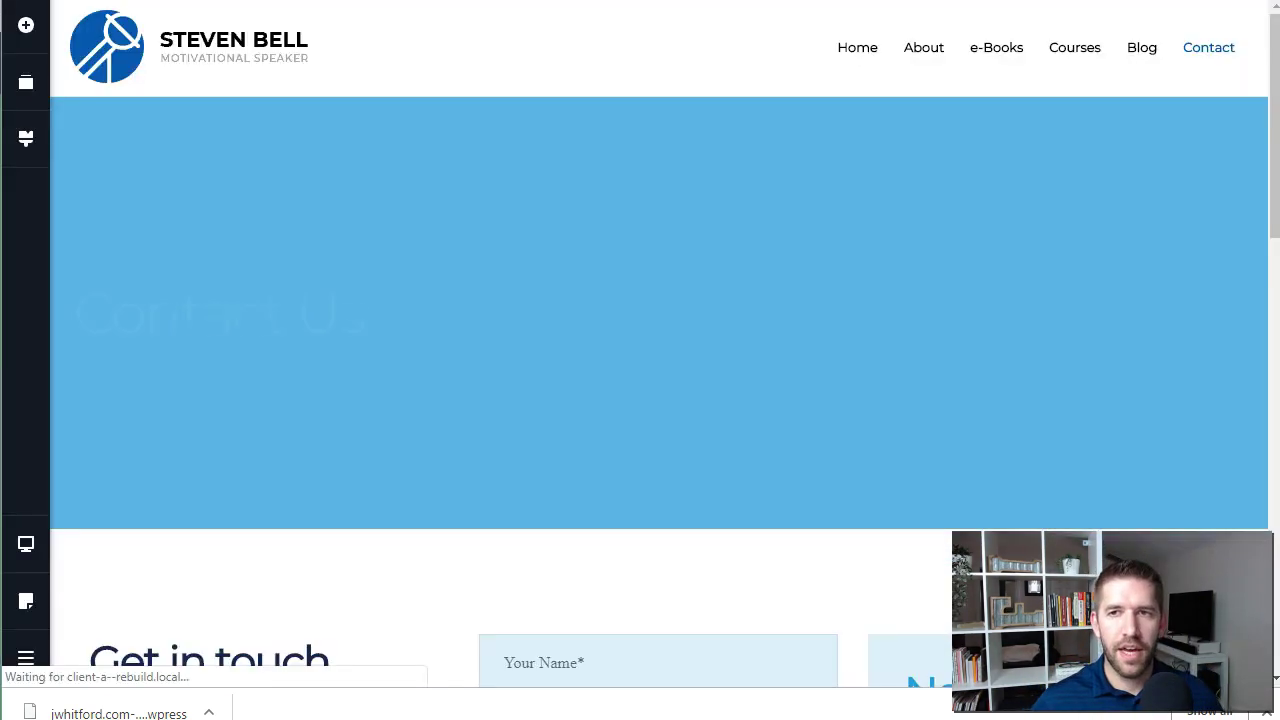
{"action": "key", "text": "ctrl+Tab"}
{"action": "left_click_drag", "start_coordinate": [279, 280], "coordinate": [611, 382]}
{"action": "key", "text": "ctrl+c"}
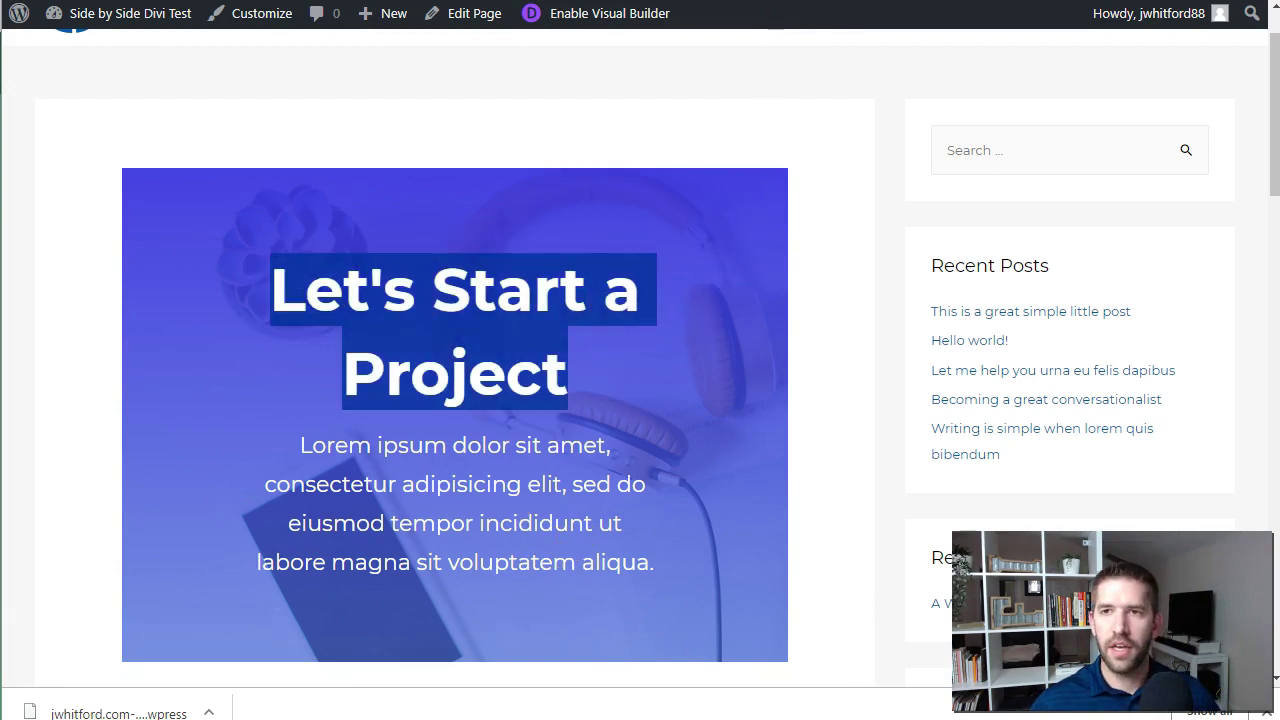
{"action": "key", "text": "ctrl+Tab"}
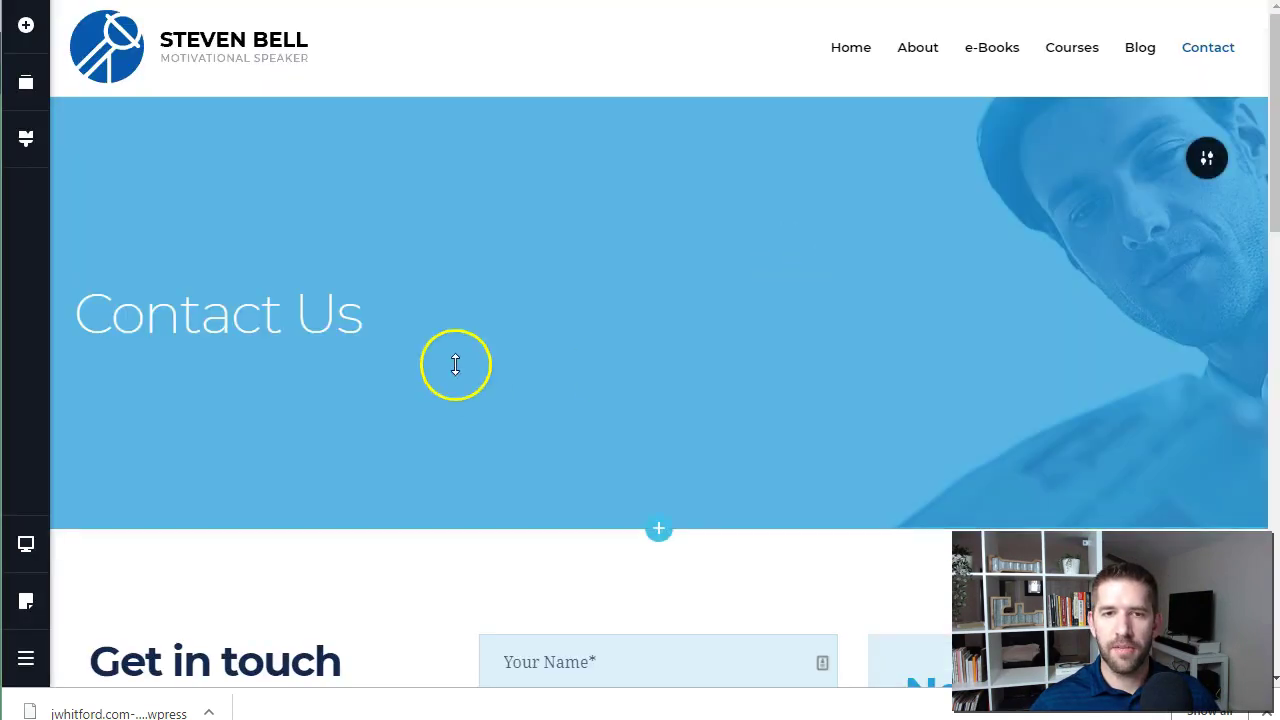
{"action": "triple_click", "coordinate": [211, 320]}
{"action": "key", "text": "ctrl+v"}
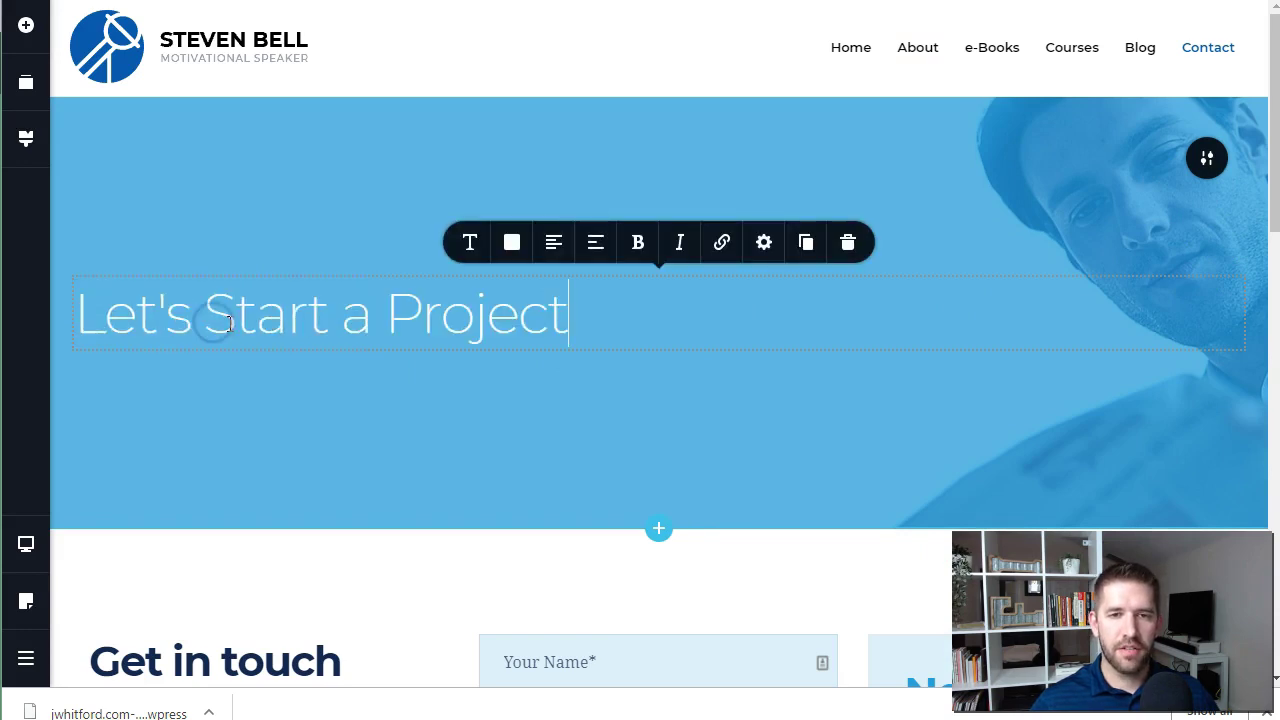
{"action": "left_click", "coordinate": [357, 410]}
Move the "Let's Start a Project" heading out of the blue header block to the area below it
{"action": "scroll", "coordinate": [431, 443], "scroll_direction": "down", "scroll_amount": 5}
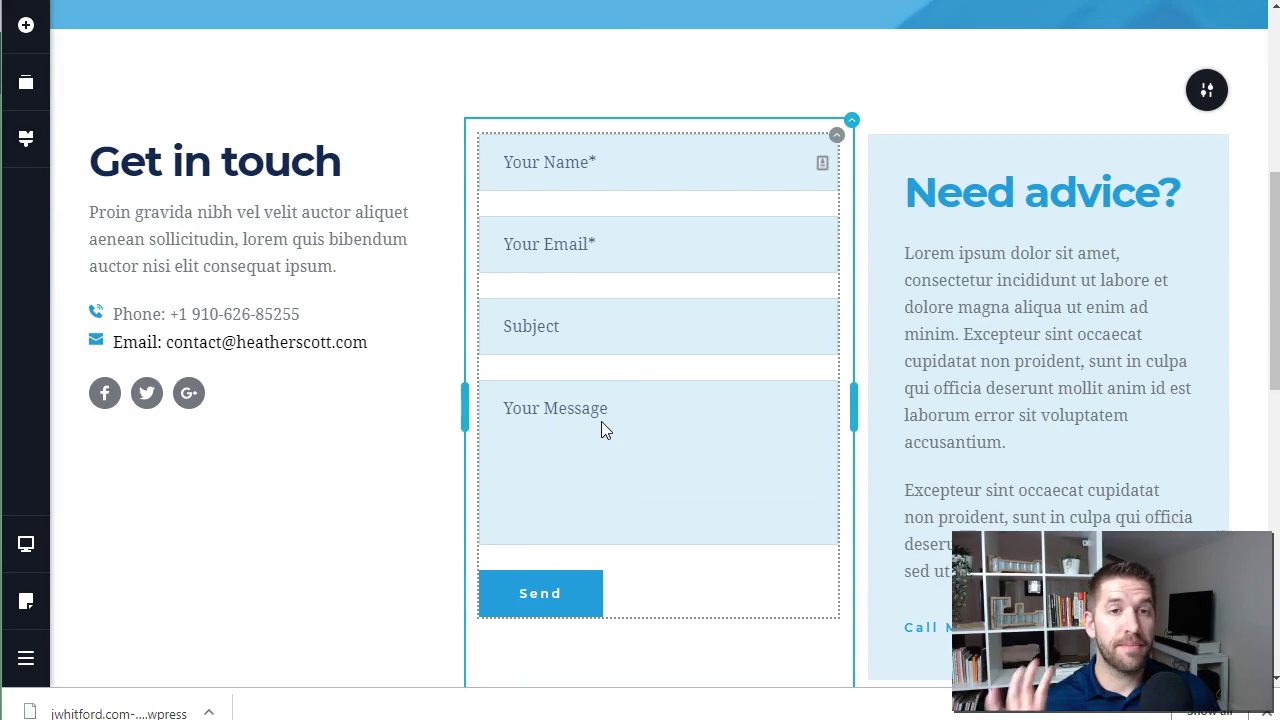
{"action": "left_click", "coordinate": [217, 308]}
{"action": "scroll", "coordinate": [217, 314], "scroll_direction": "up", "scroll_amount": 5}
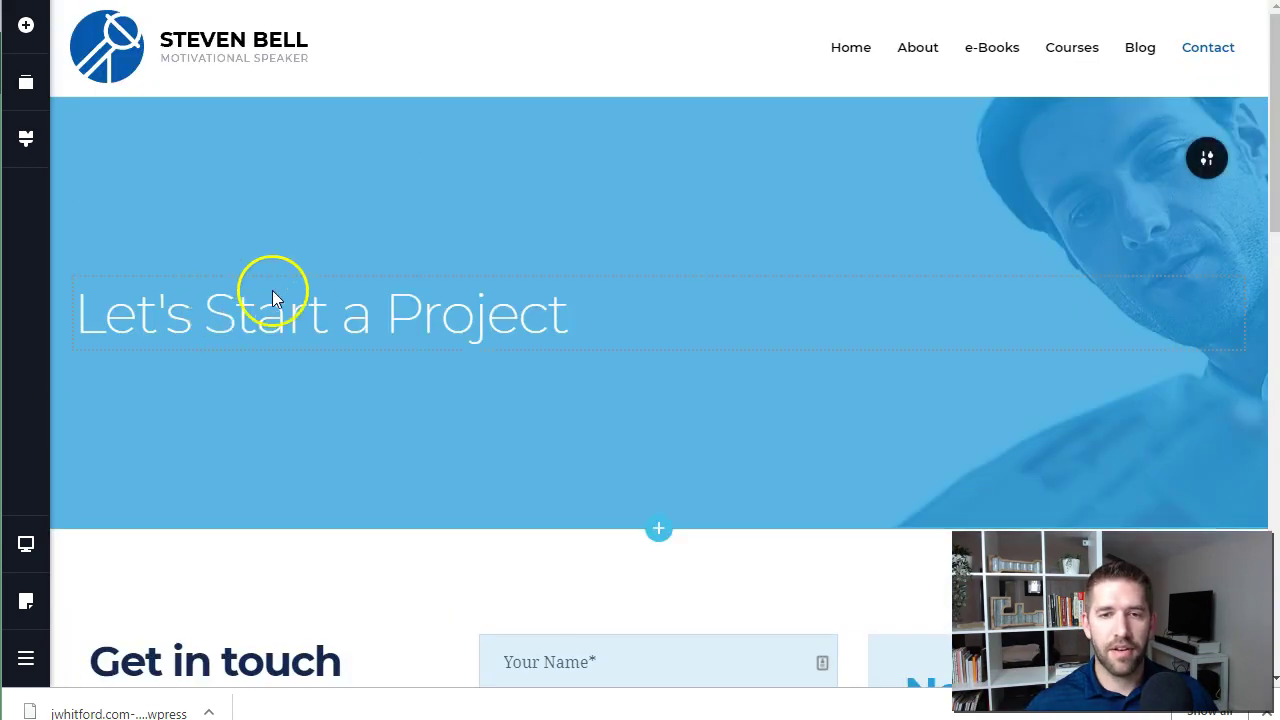
{"action": "left_click_drag", "start_coordinate": [575, 330], "coordinate": [631, 629]}
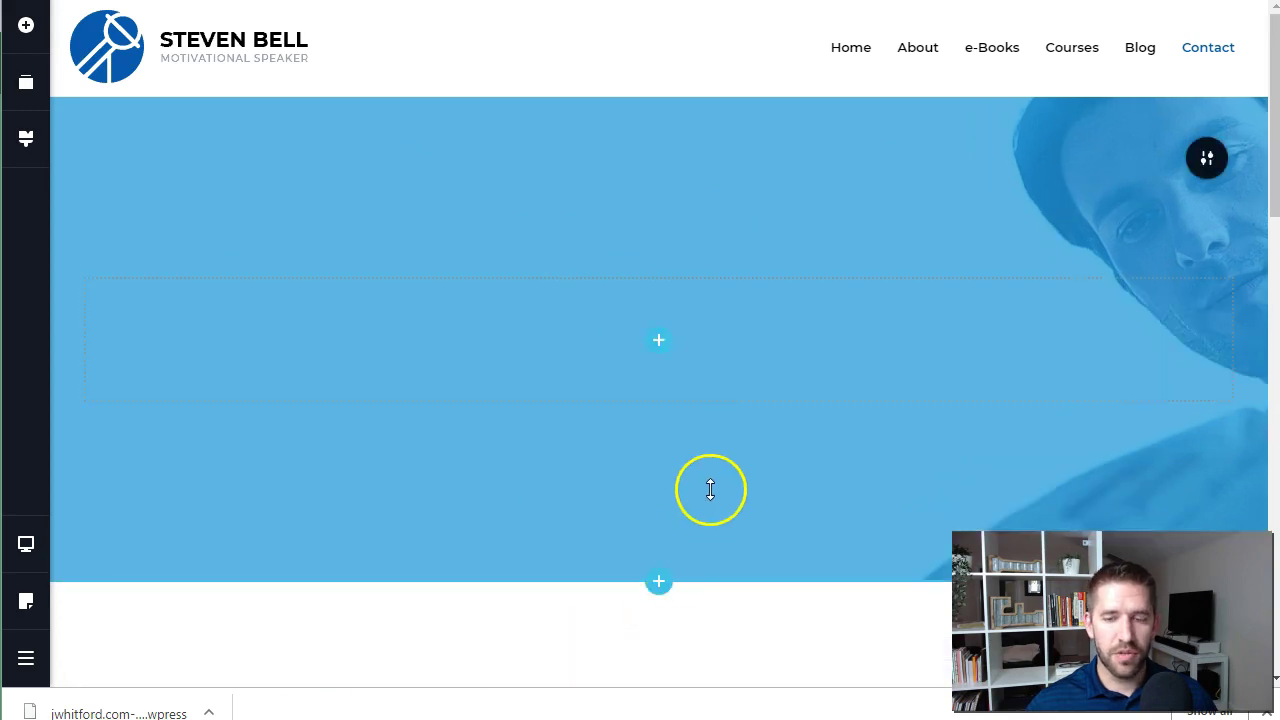
Leave the Brizy editor and return to the Contact page's edit screen in the WordPress dashboard
{"action": "scroll", "coordinate": [711, 489], "scroll_direction": "down", "scroll_amount": 4}
{"action": "scroll", "coordinate": [371, 357], "scroll_direction": "up", "scroll_amount": 4}
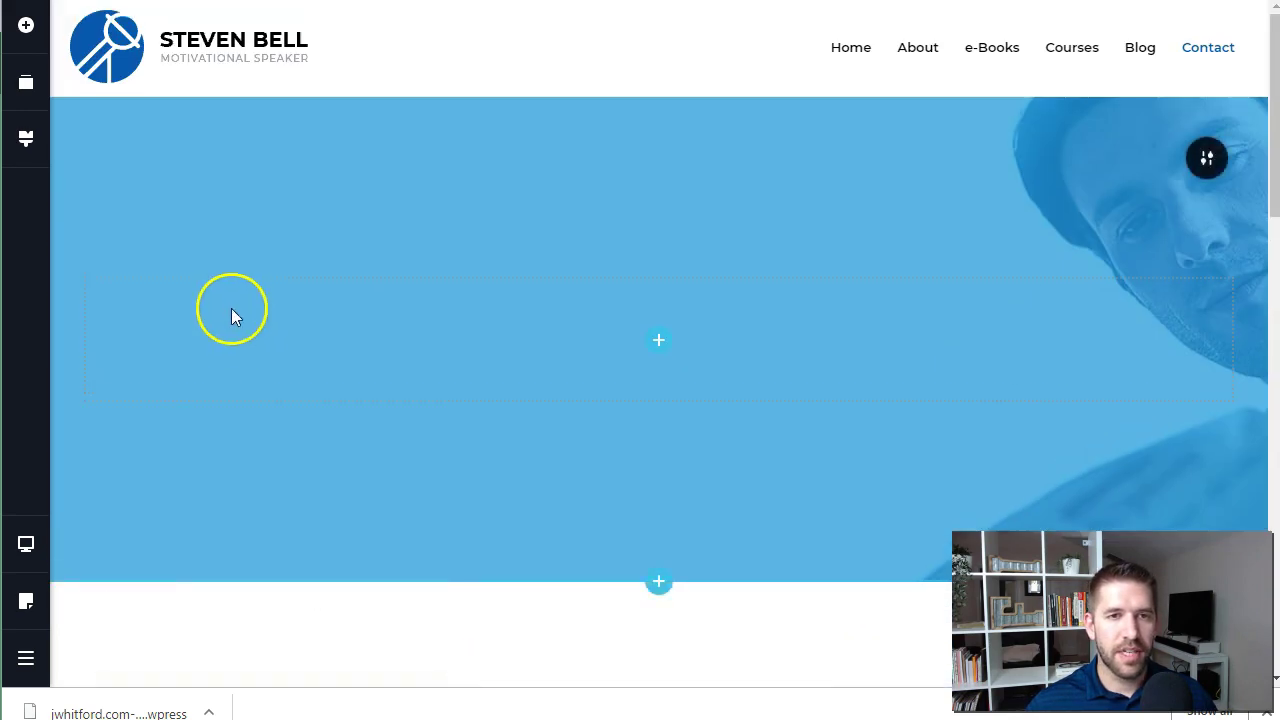
{"action": "left_click", "coordinate": [36, 672]}
{"action": "left_click", "coordinate": [150, 655]}
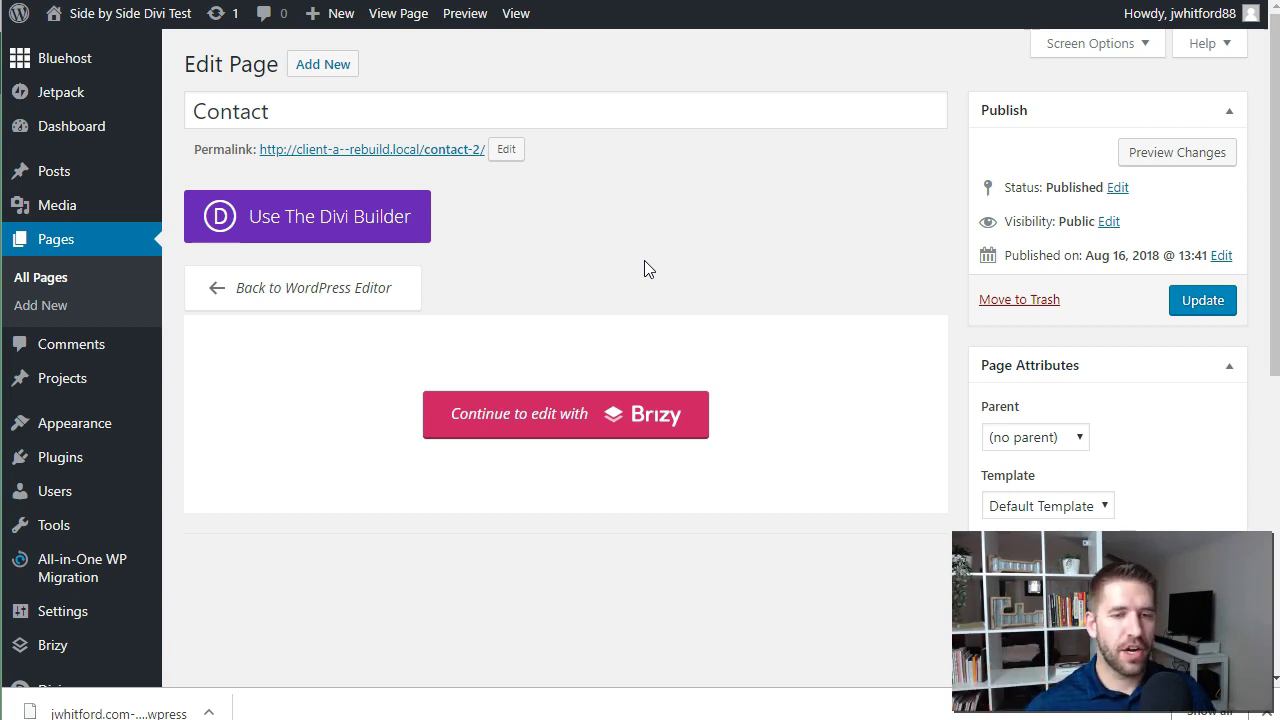
Start an export of the rebuilt local site to a file with All-in-One WP Migration
{"action": "mouse_move", "coordinate": [40, 592]}
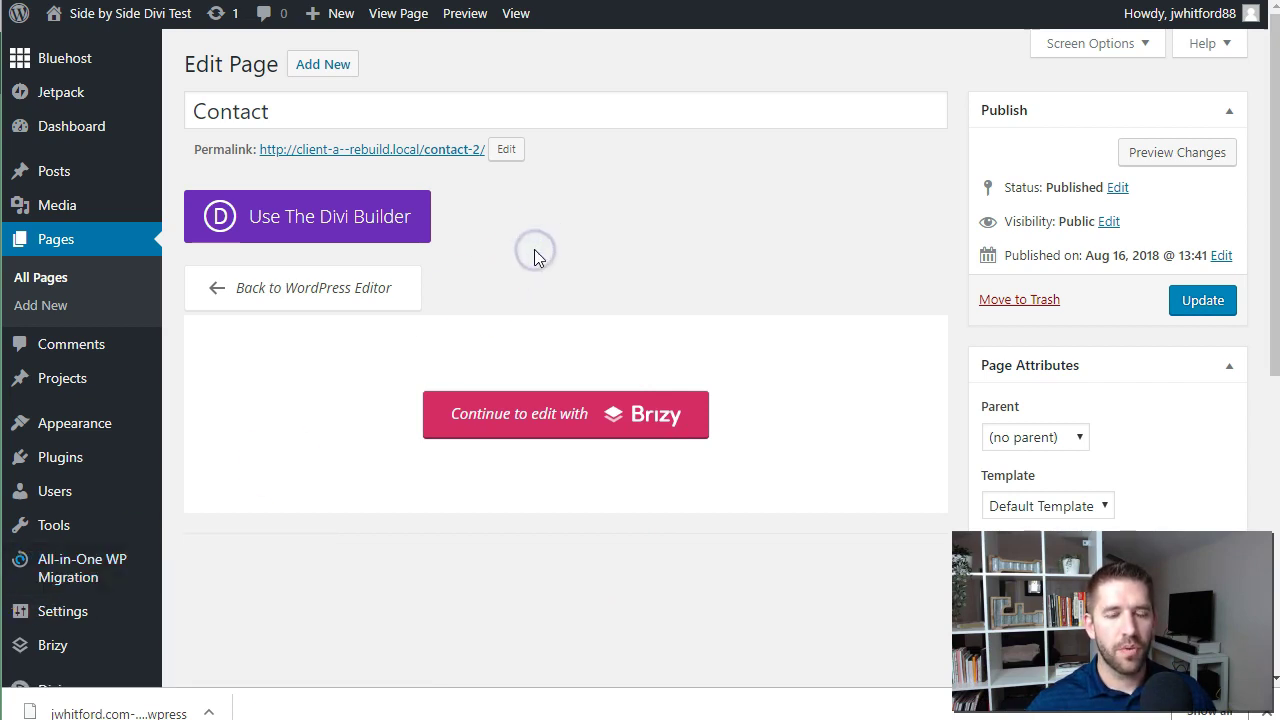
{"action": "mouse_move", "coordinate": [52, 570]}
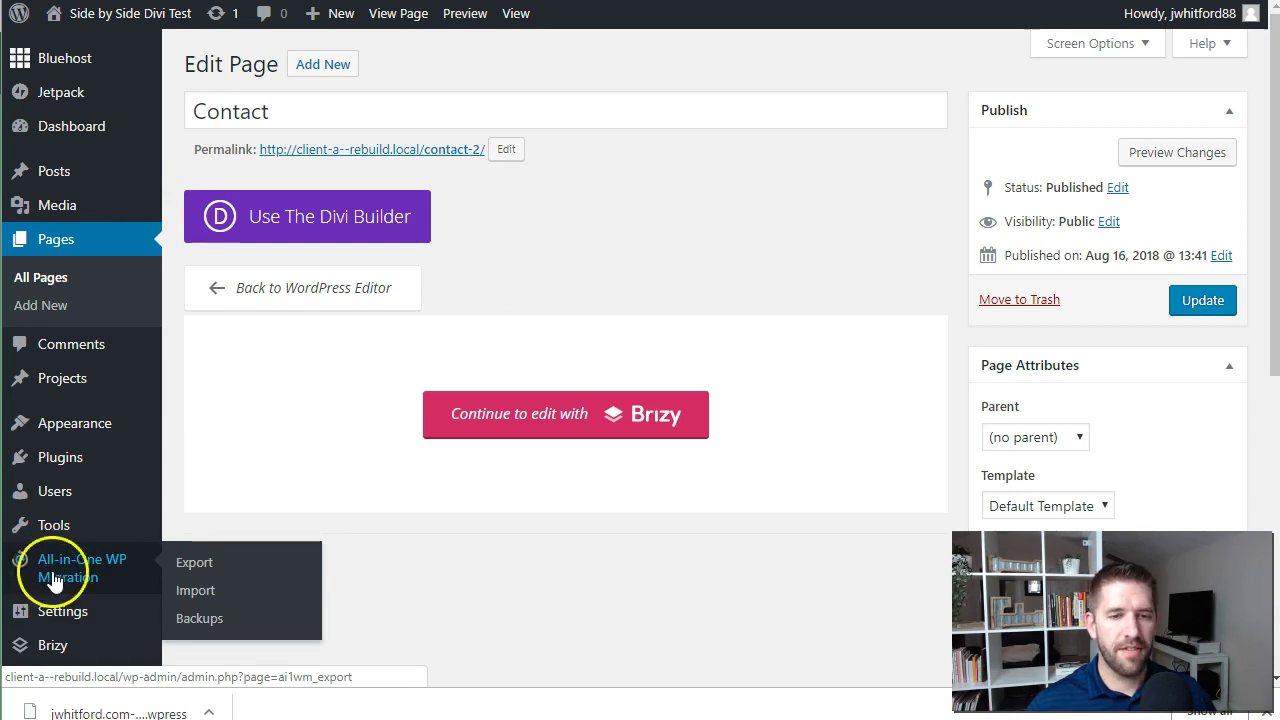
{"action": "left_click", "coordinate": [195, 563]}
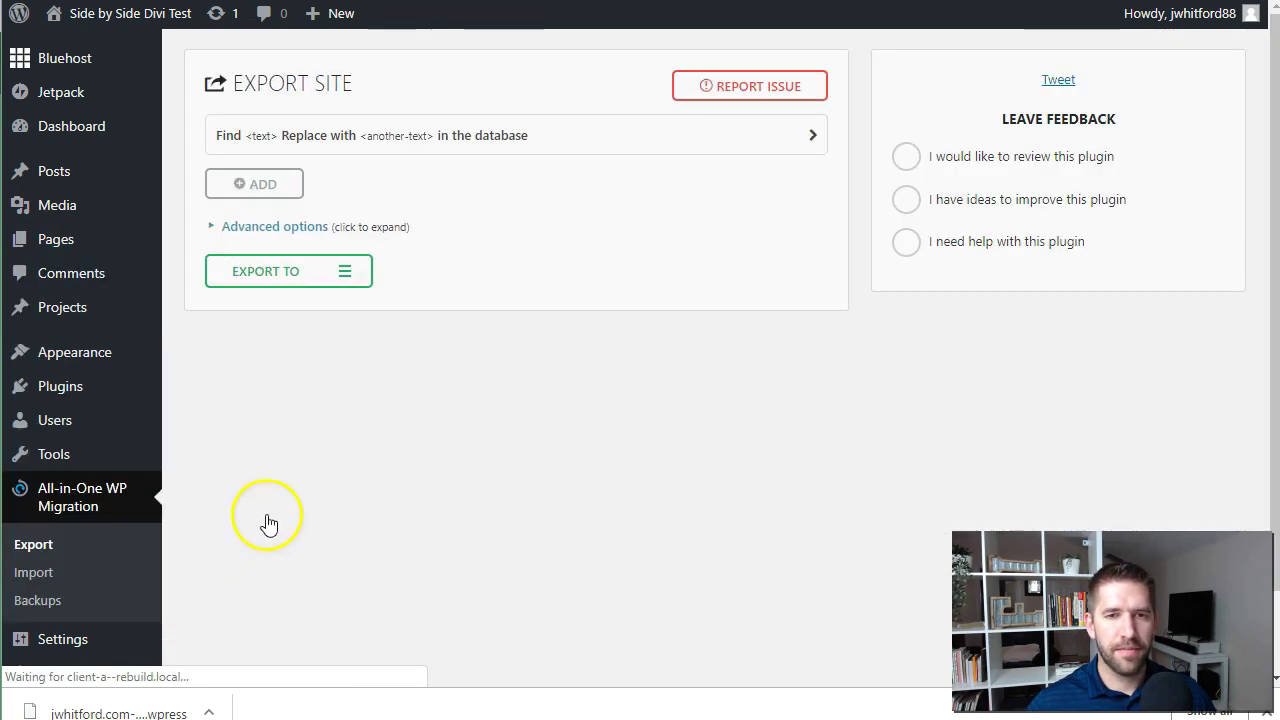
{"action": "left_click", "coordinate": [331, 268]}
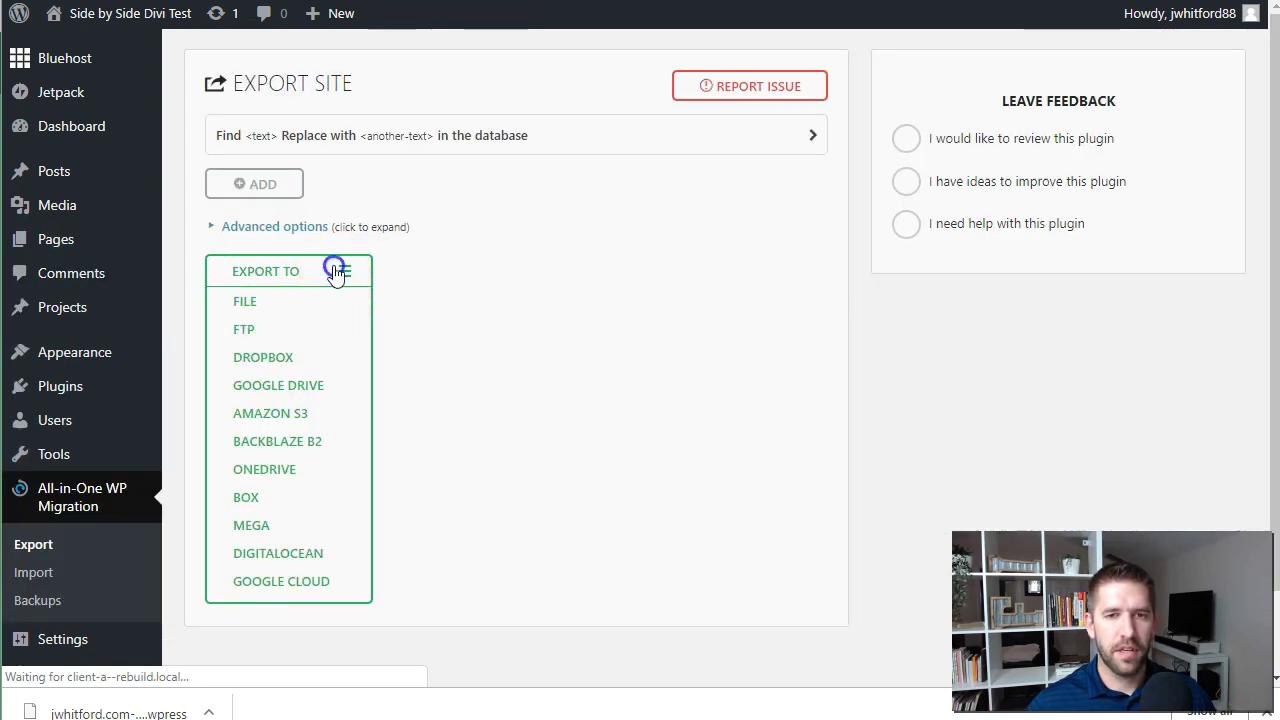
{"action": "left_click", "coordinate": [262, 302]}
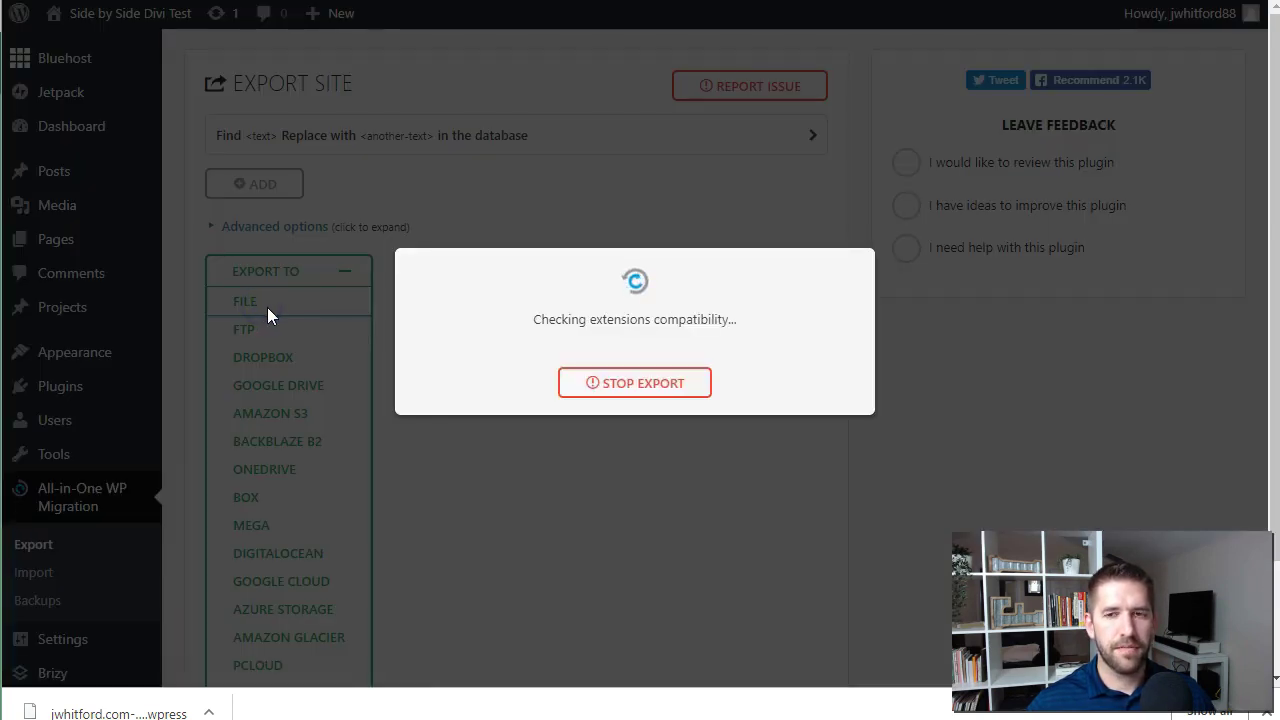